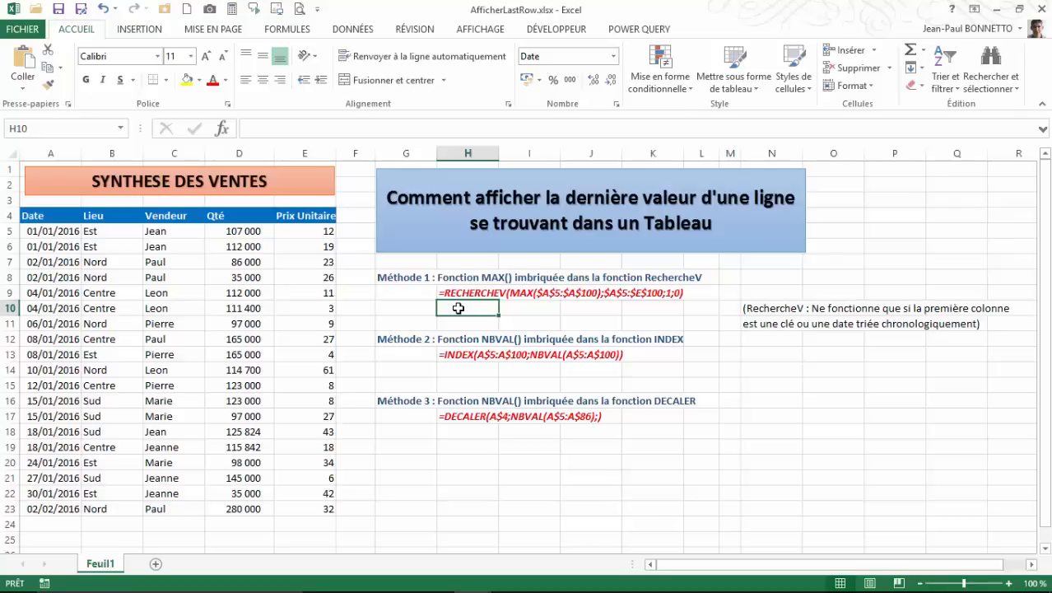
Start a RECHERCHEV formula in H10 with a nested MAX over the date range A5:A200 as the lookup value.
{"action": "type", "text": "=recher"}
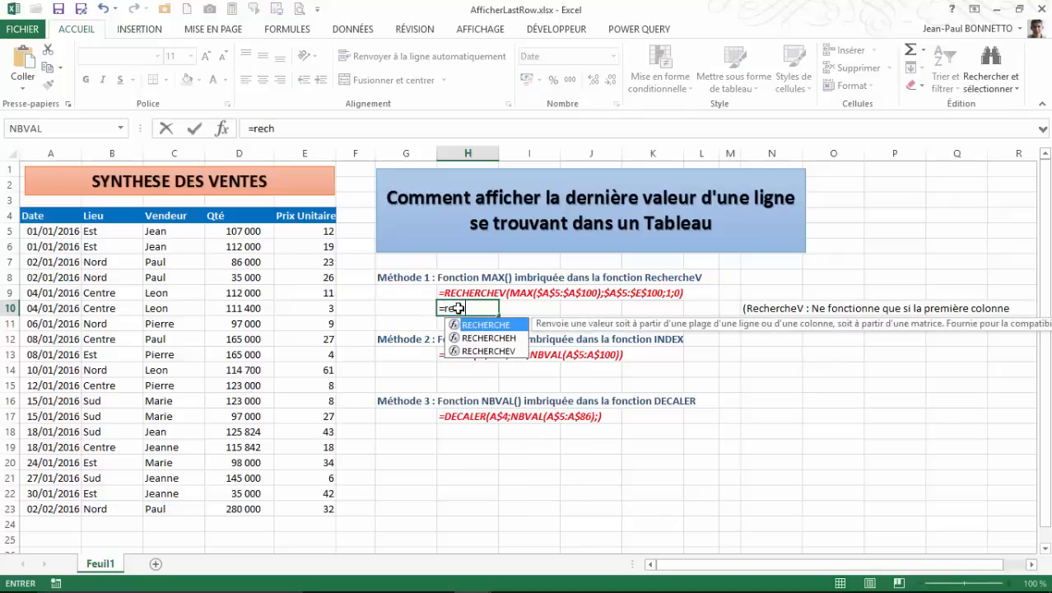
{"action": "double_click", "coordinate": [457, 352]}
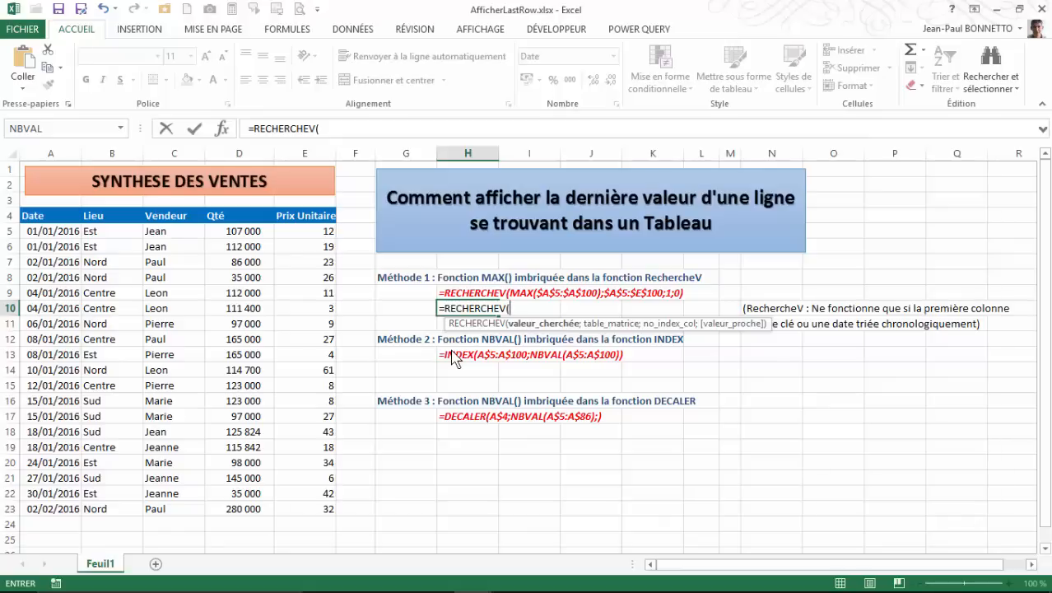
{"action": "type", "text": "max"}
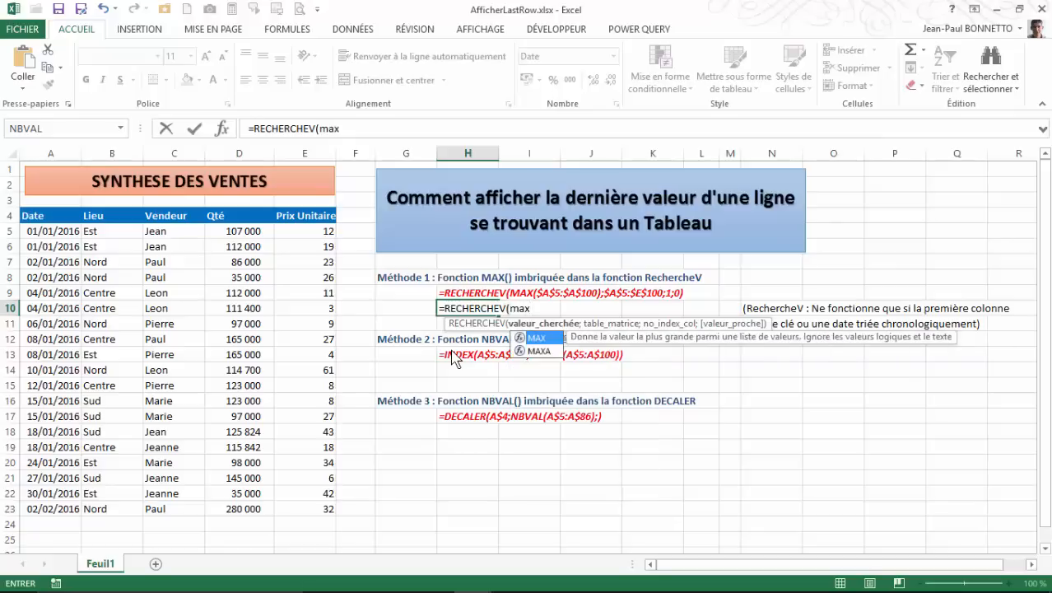
{"action": "type", "text": "("}
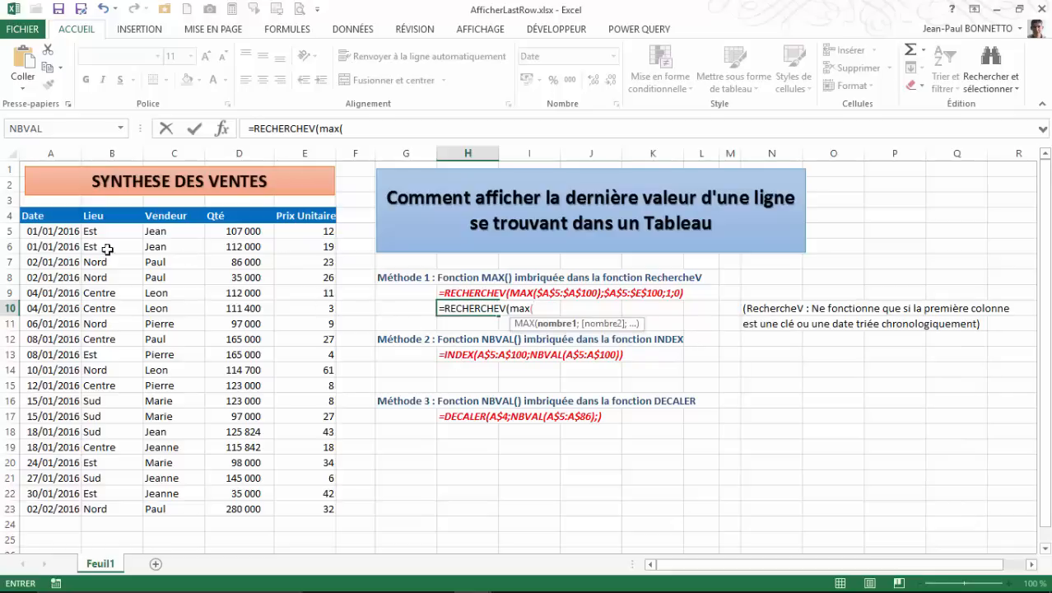
{"action": "left_click_drag", "start_coordinate": [45, 231], "coordinate": [50, 462]}
{"action": "left_click_drag", "start_coordinate": [36, 583], "coordinate": [66, 447]}
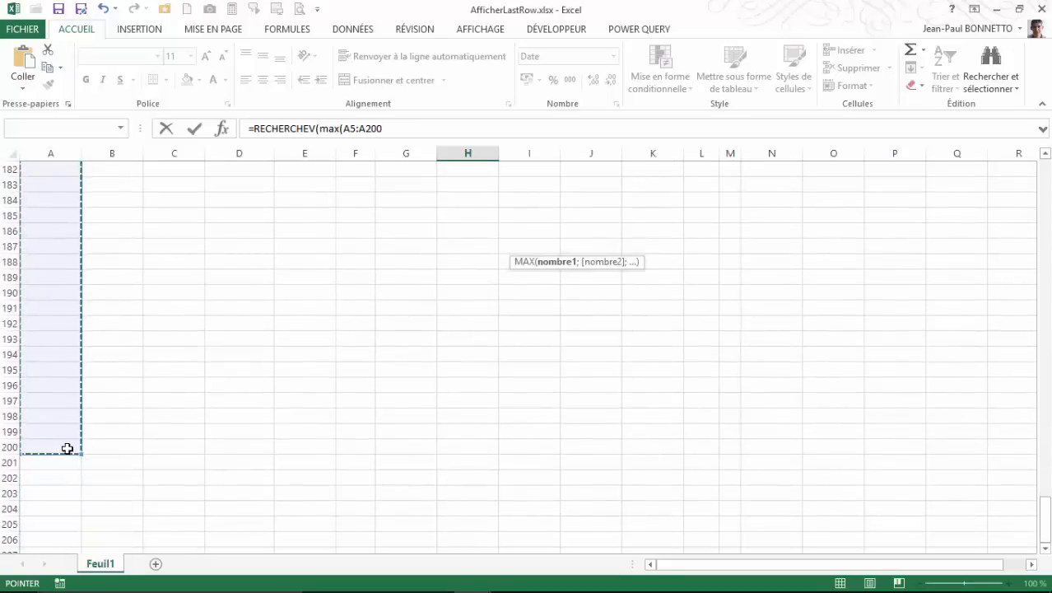
{"action": "left_click_drag", "start_coordinate": [1045, 516], "coordinate": [1046, 436]}
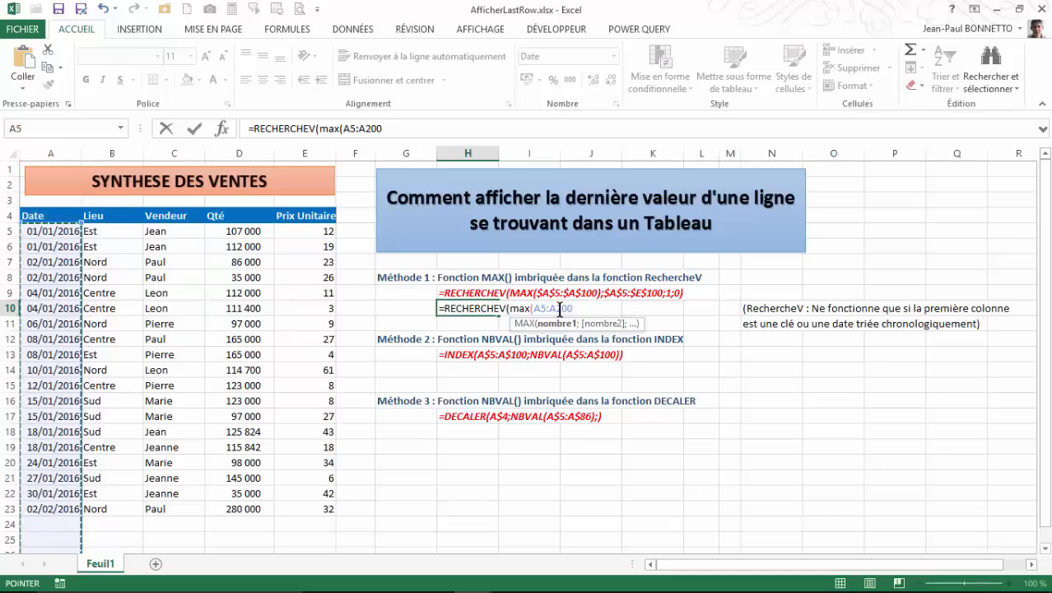
Lock only the rows of the MAX range as A$5:A$200 and close the MAX function.
{"action": "left_click", "coordinate": [562, 309]}
{"action": "key", "text": "F4"}
{"action": "key", "text": "F4"}
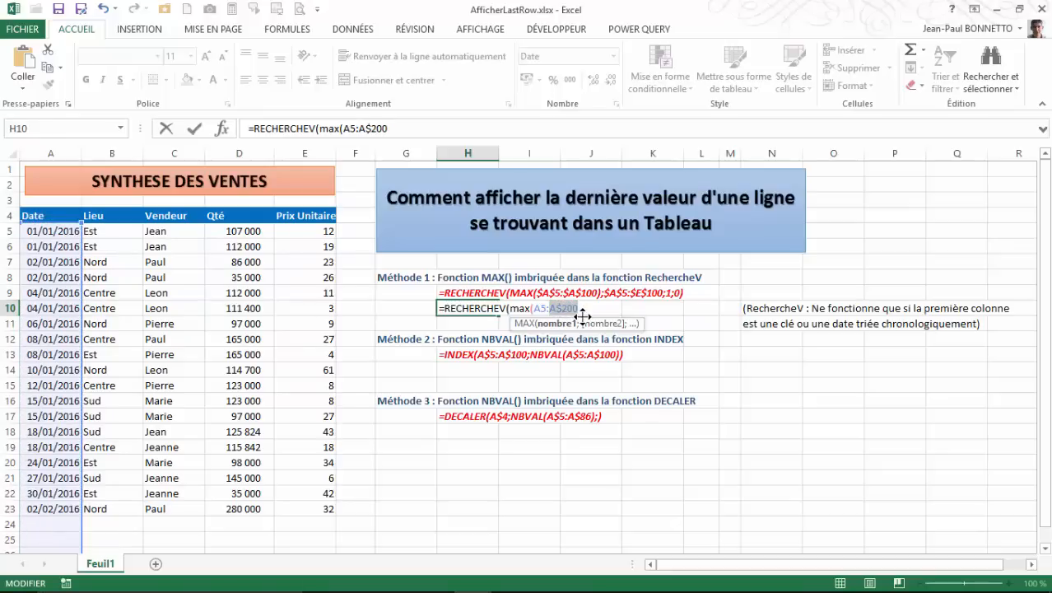
{"action": "left_click", "coordinate": [542, 309]}
{"action": "key", "text": "F4"}
{"action": "key", "text": "F4"}
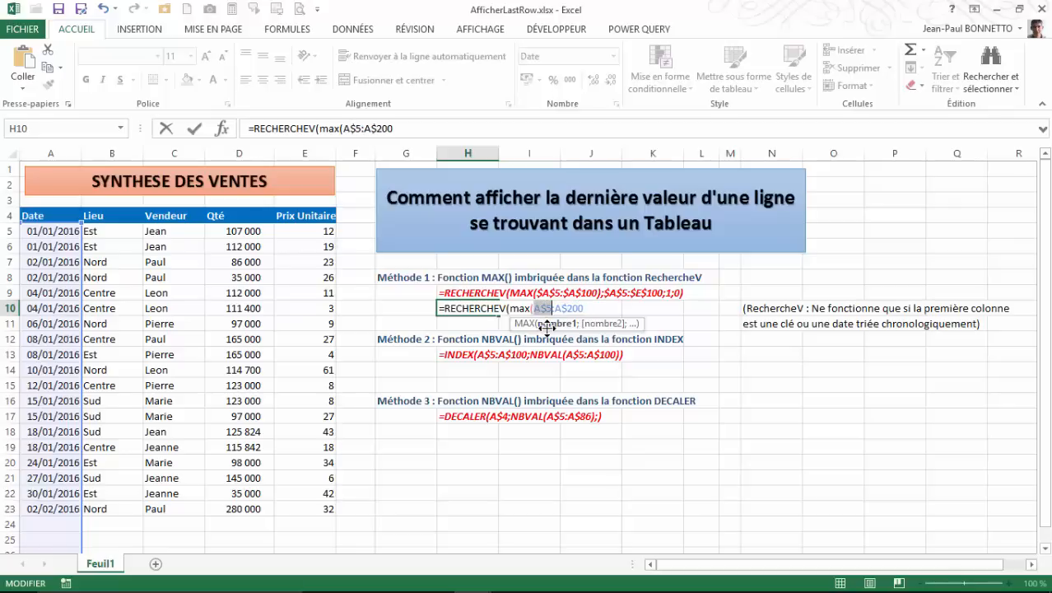
{"action": "left_click", "coordinate": [596, 309]}
{"action": "type", "text": ")"}
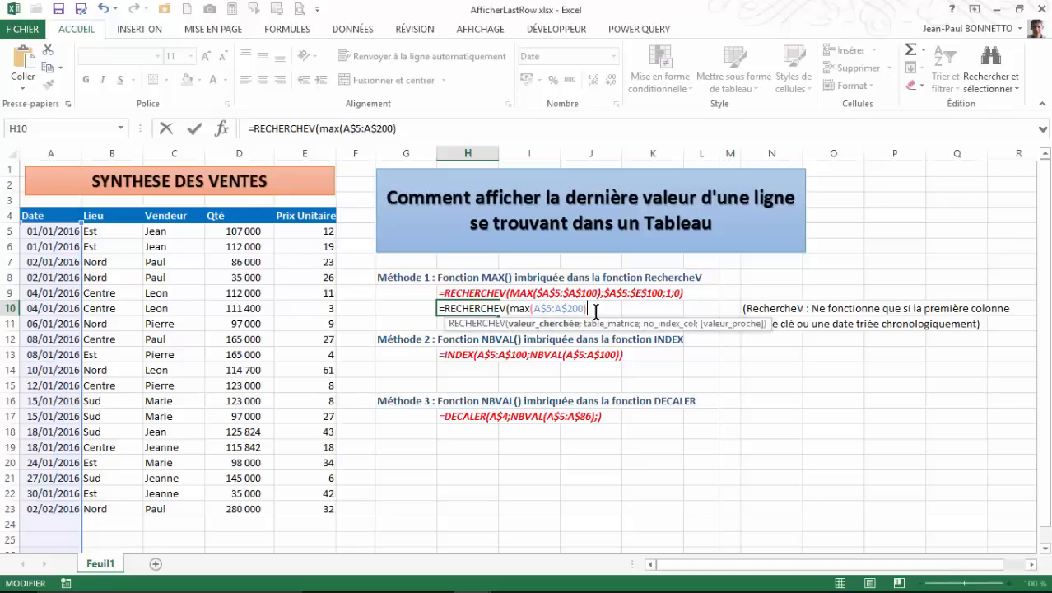
Add the table array A5:E200 to the formula as the absolute reference $A$5:$E$200.
{"action": "type", "text": ";"}
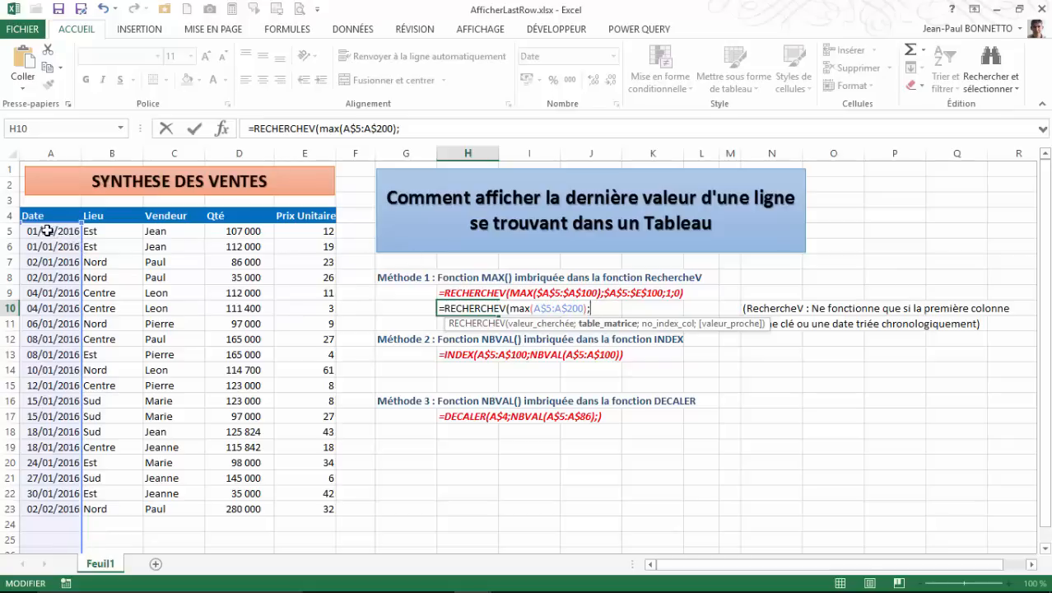
{"action": "left_click_drag", "start_coordinate": [46, 232], "coordinate": [298, 233]}
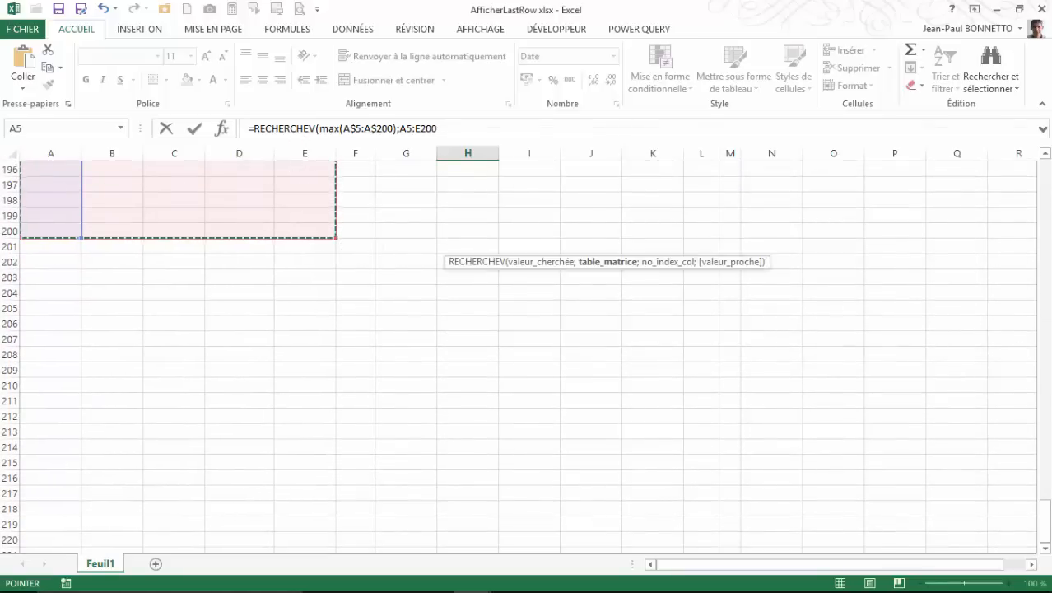
{"action": "left_click_drag", "start_coordinate": [1045, 512], "coordinate": [1045, 165]}
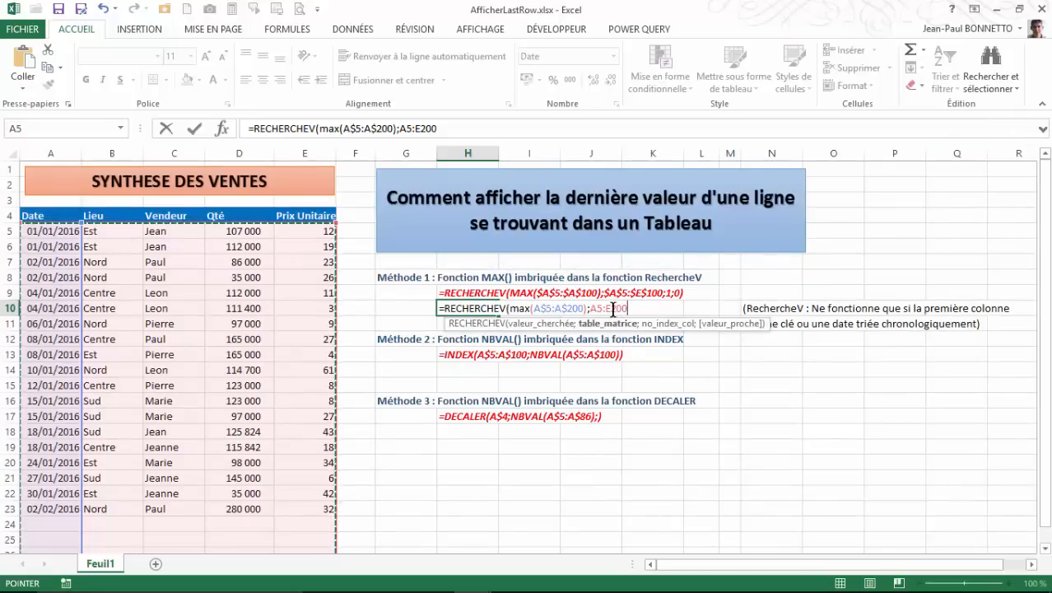
{"action": "key", "text": "F4"}
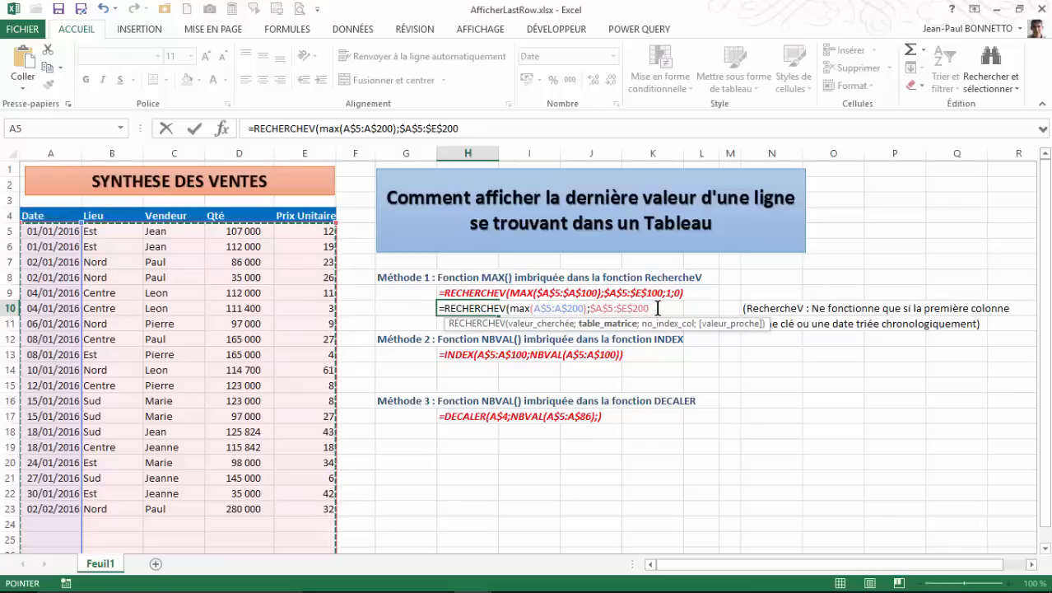
{"action": "left_click", "coordinate": [657, 309]}
Complete the H10 formula with column index 1 and exact match FAUX, and select its result.
{"action": "type", "text": ";"}
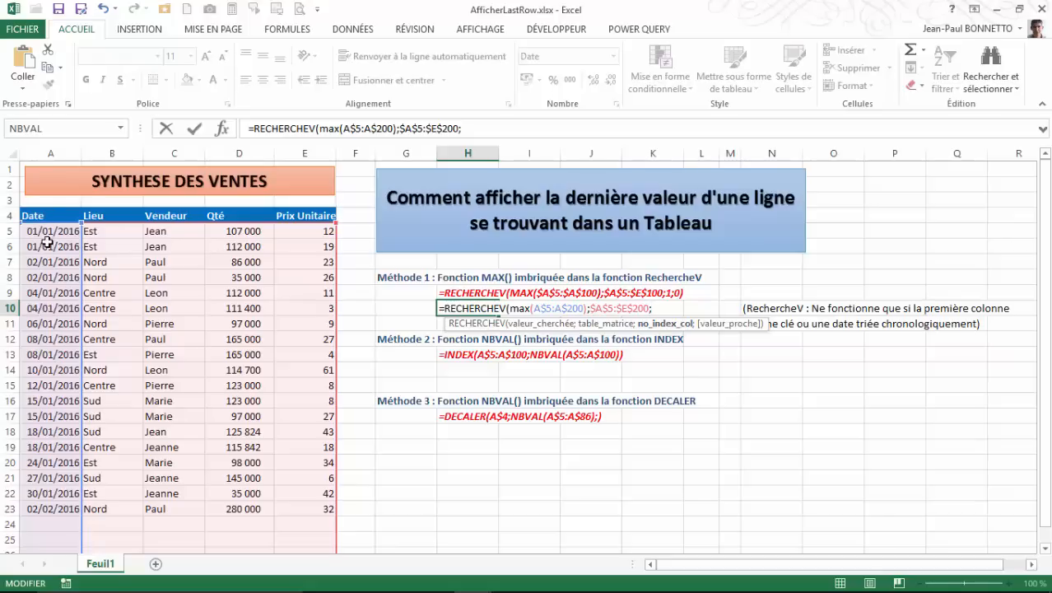
{"action": "type", "text": "1;"}
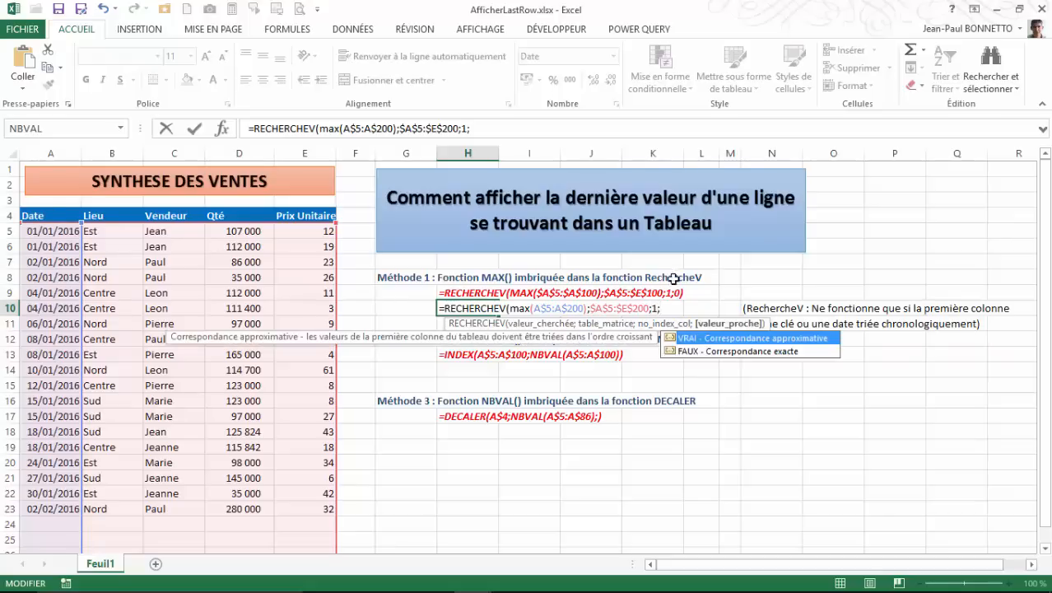
{"action": "double_click", "coordinate": [724, 351]}
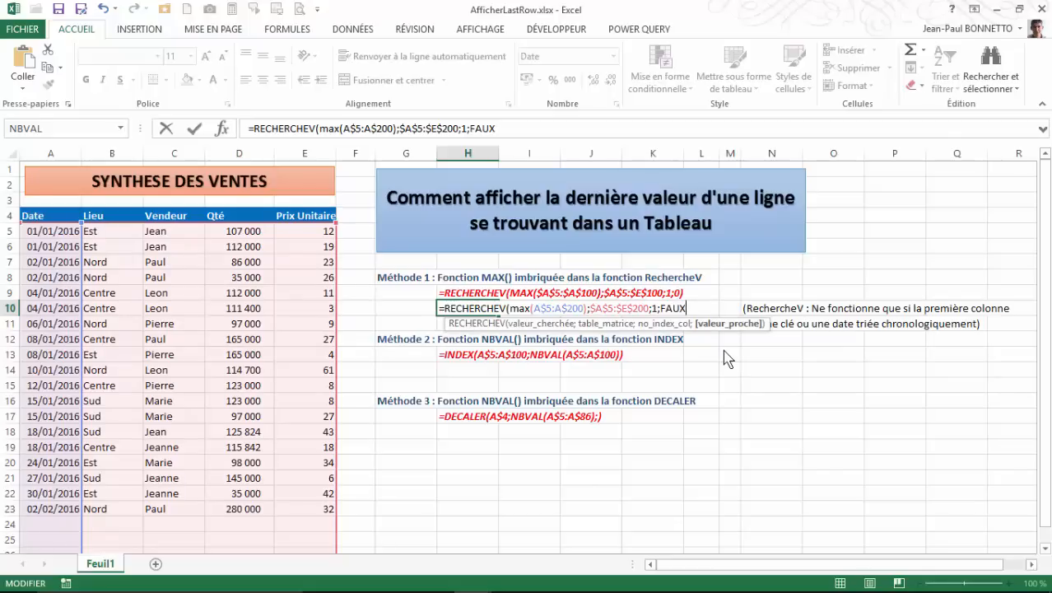
{"action": "type", "text": ")"}
{"action": "key", "text": "Return"}
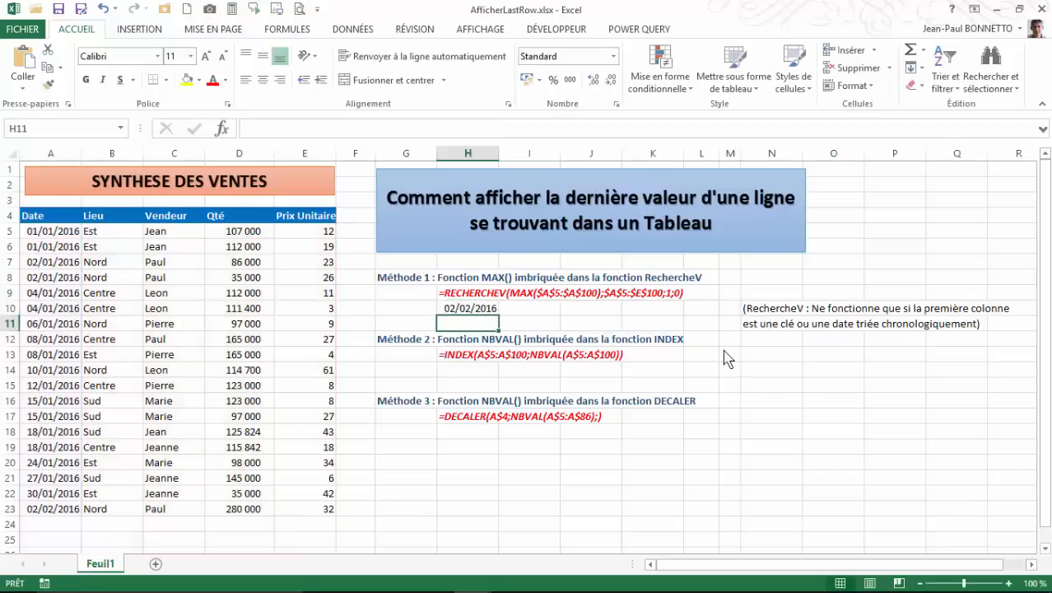
{"action": "left_click", "coordinate": [463, 307]}
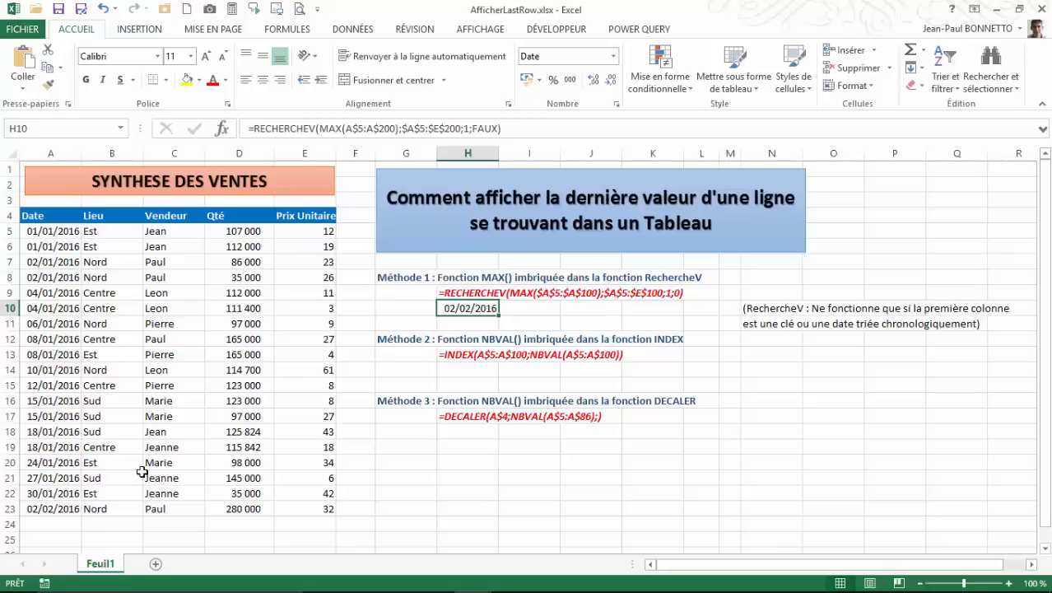
Test the H10 formula by entering the date 4/2/2016 in A24, and undo that entry.
{"action": "left_click", "coordinate": [50, 508]}
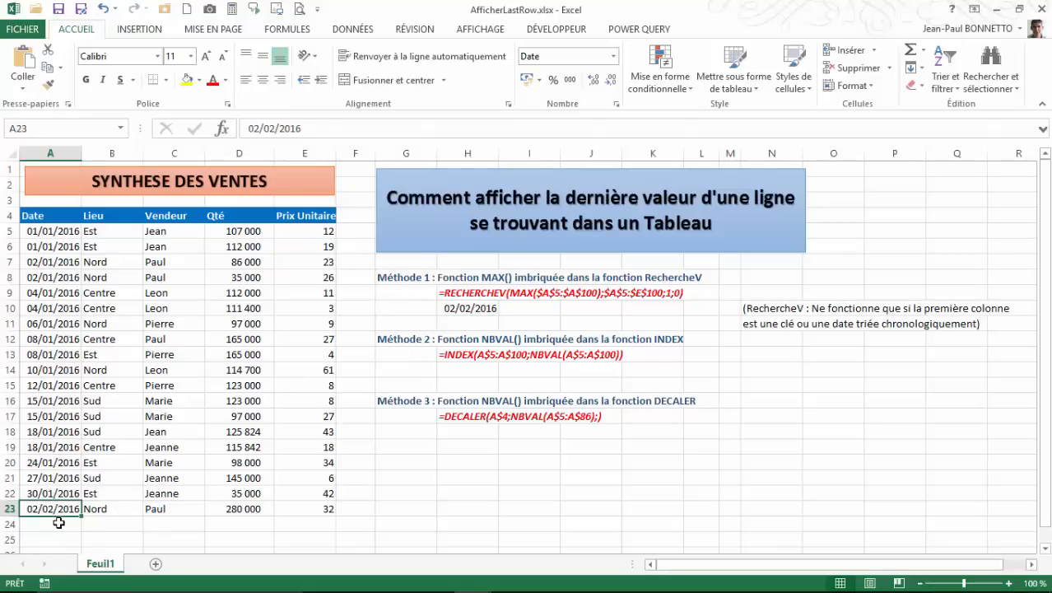
{"action": "left_click", "coordinate": [59, 524]}
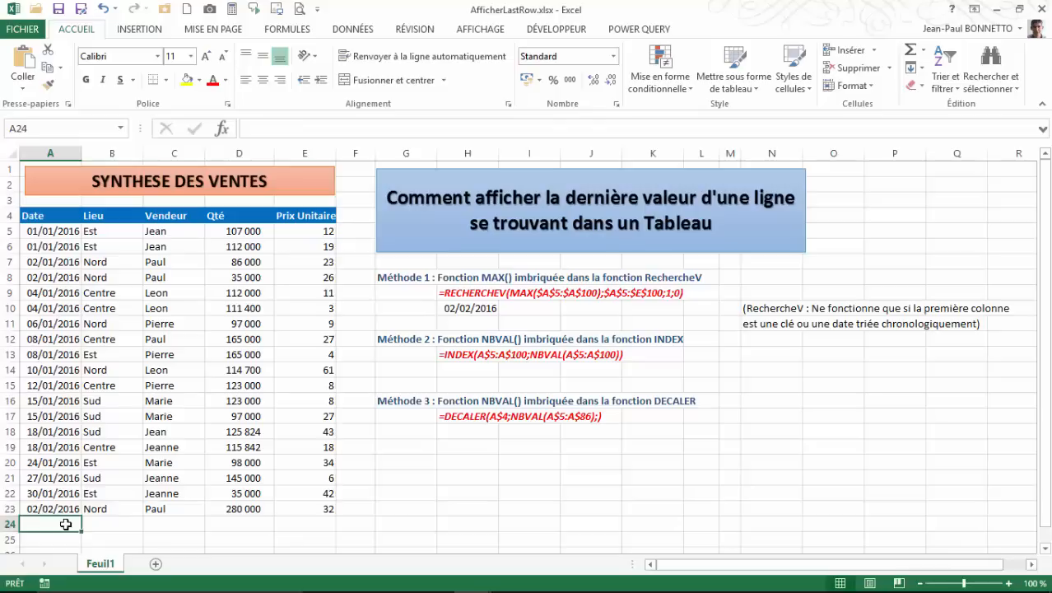
{"action": "type", "text": "4/2/"}
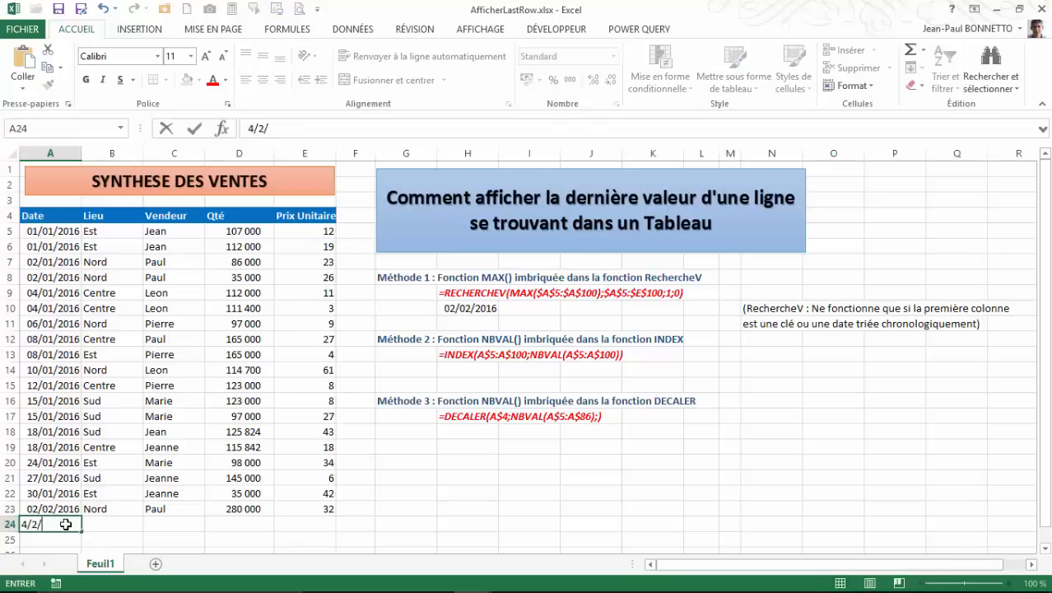
{"action": "type", "text": "2016"}
{"action": "key", "text": "Return"}
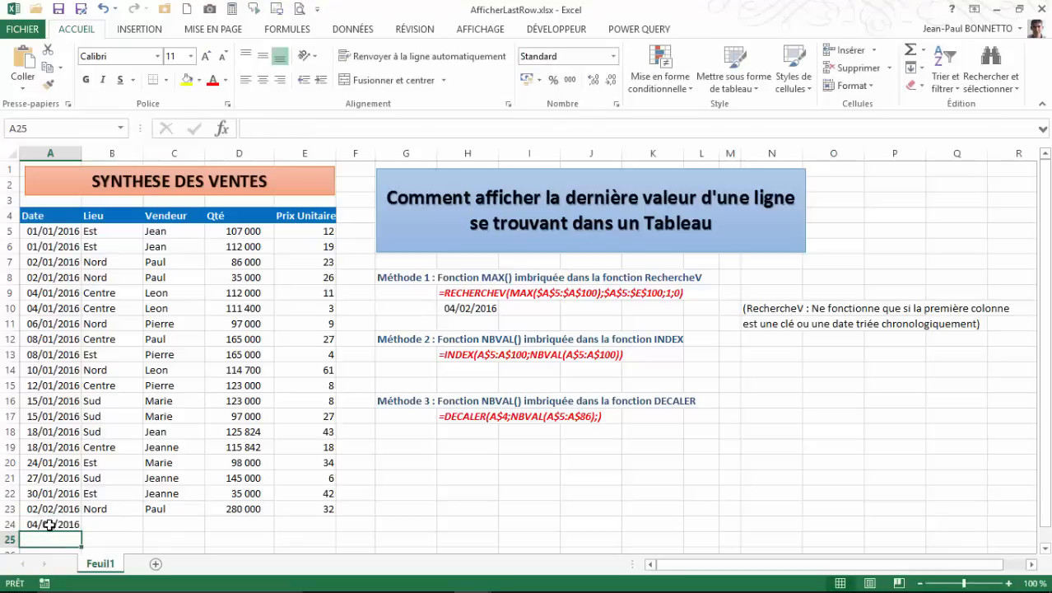
{"action": "left_click", "coordinate": [54, 525]}
{"action": "left_click", "coordinate": [469, 311]}
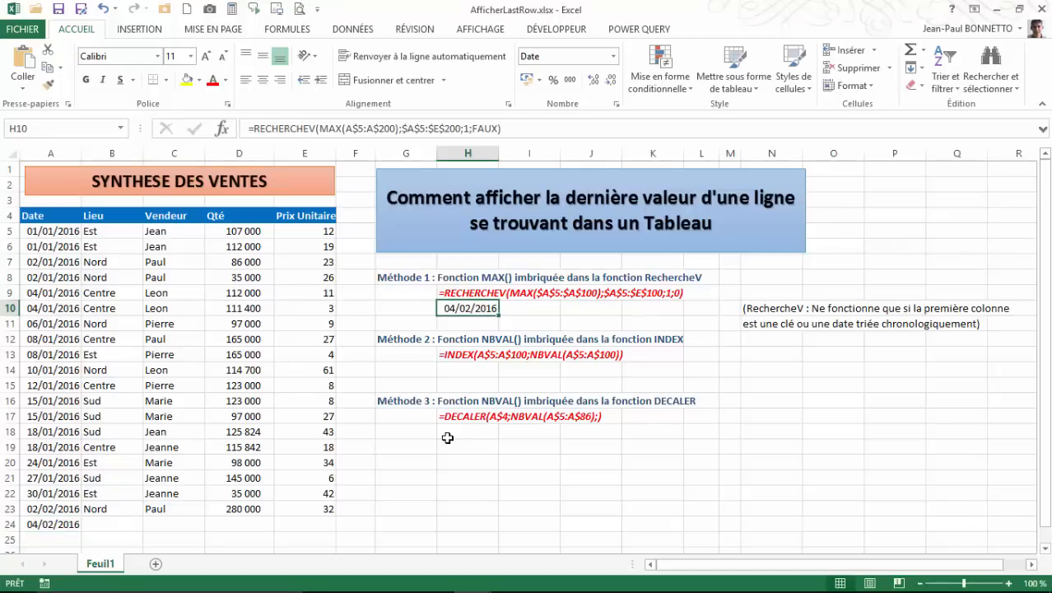
{"action": "left_click", "coordinate": [104, 10]}
Copy the H10 formula across to K10 and set the column index in I10 to 2.
{"action": "left_click", "coordinate": [449, 309]}
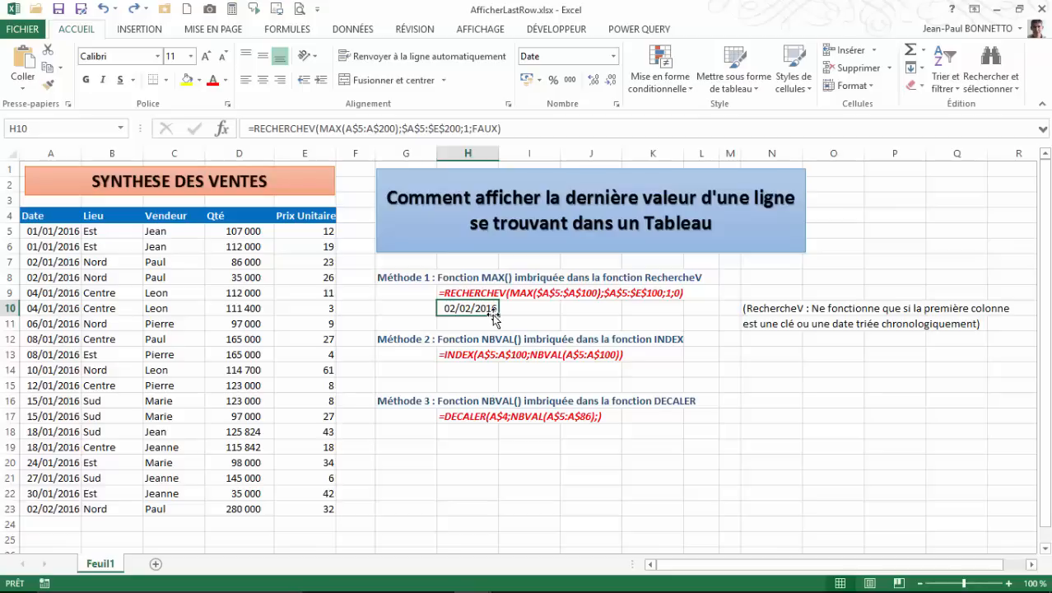
{"action": "left_click_drag", "start_coordinate": [499, 315], "coordinate": [687, 320]}
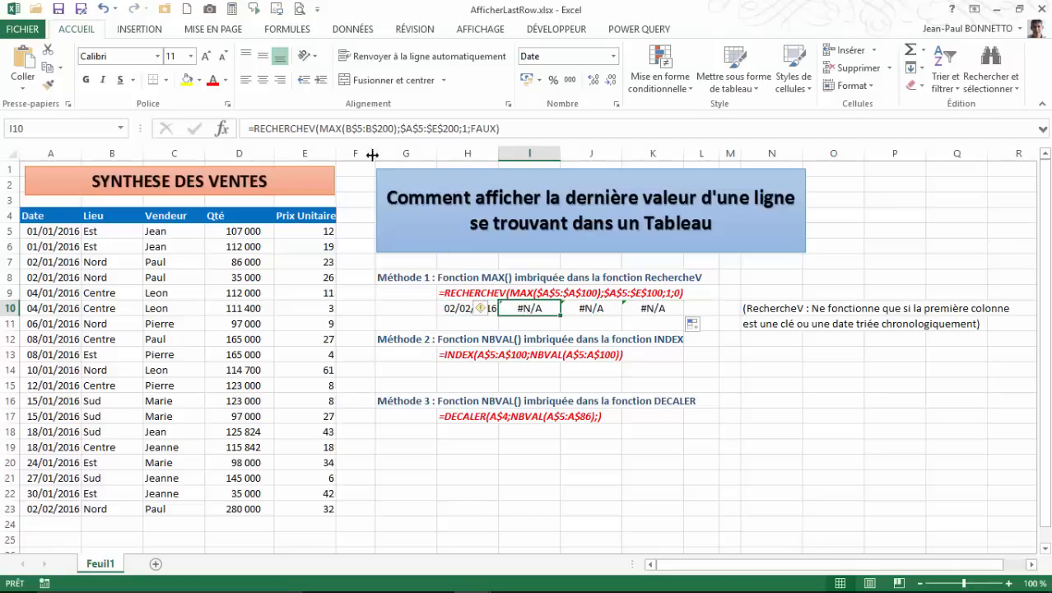
{"action": "left_click", "coordinate": [466, 129]}
{"action": "double_click", "coordinate": [464, 129]}
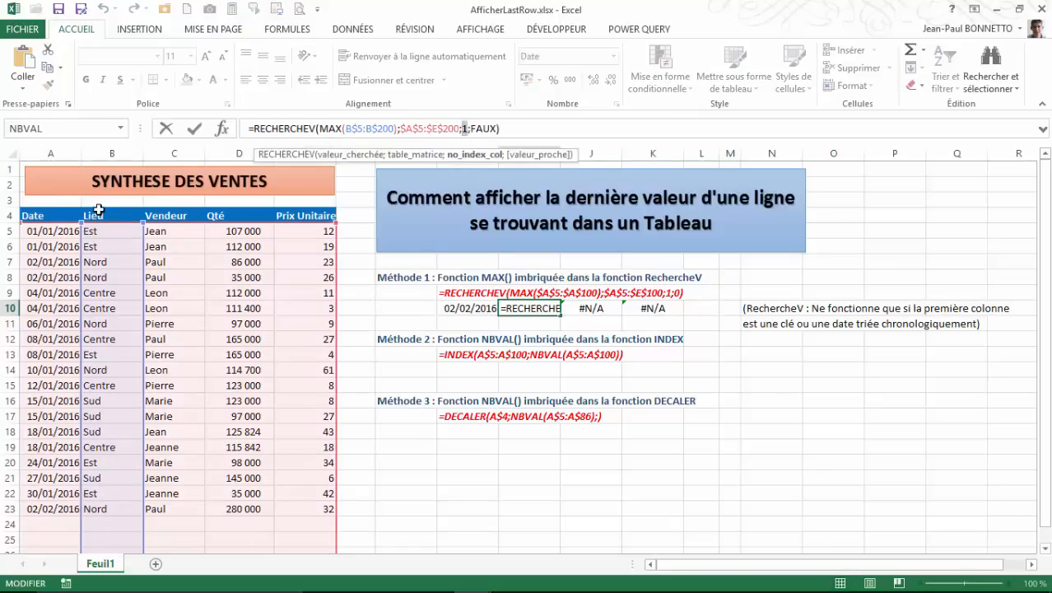
{"action": "type", "text": "2"}
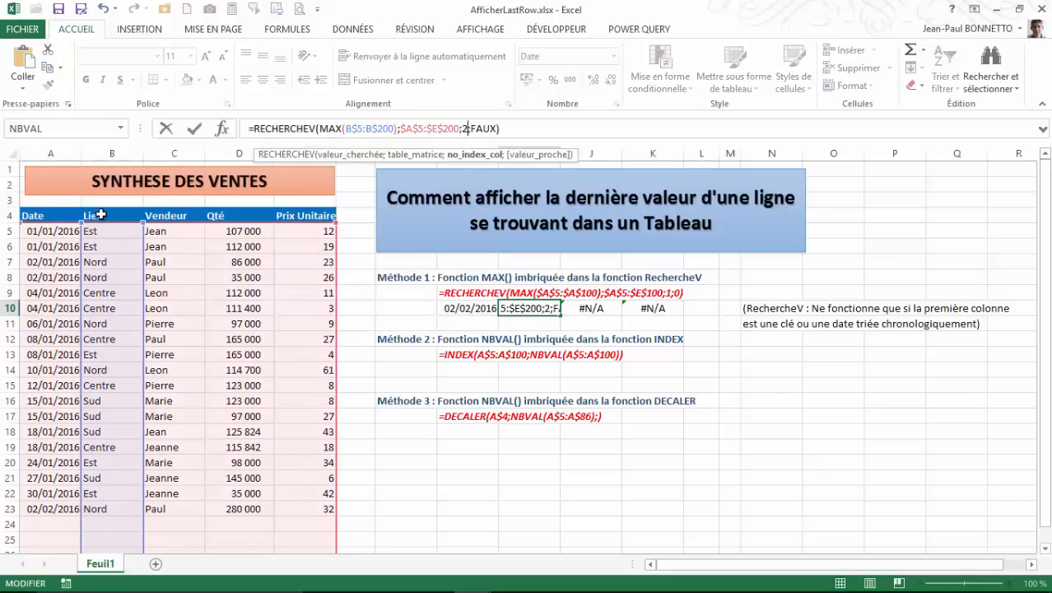
{"action": "key", "text": "ctrl+Return"}
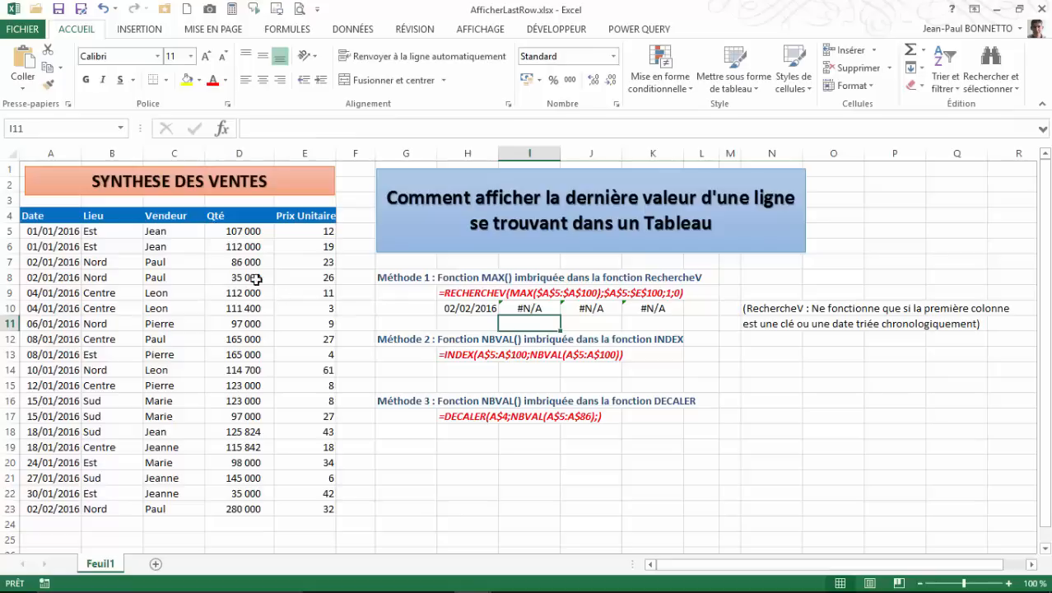
Correct the MAX range in the I10 formula to A$5:A$200 so it searches the date column.
{"action": "left_click", "coordinate": [531, 307]}
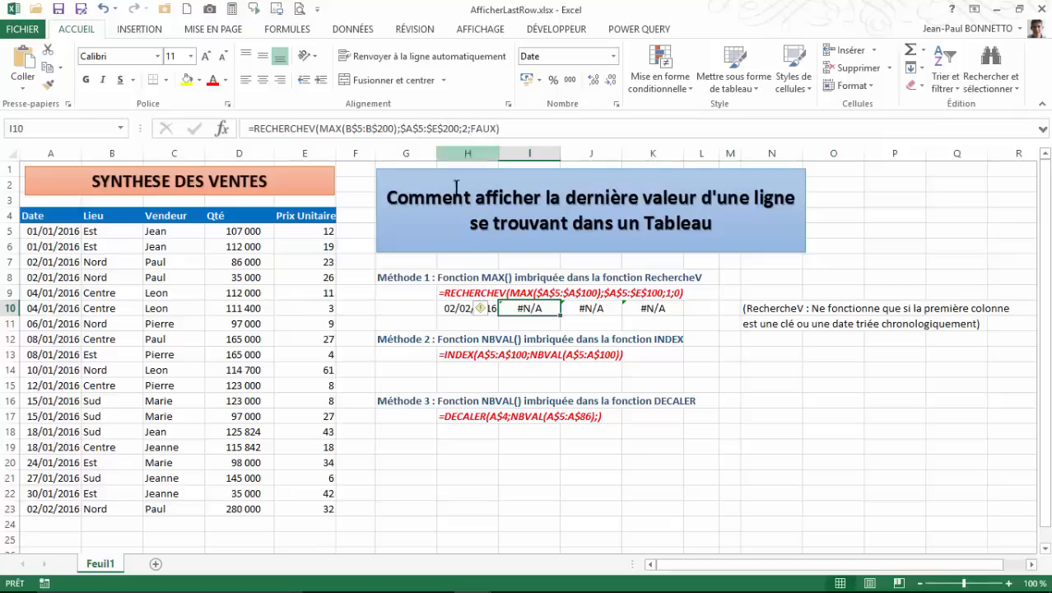
{"action": "key", "text": "Return"}
{"action": "key", "text": "Up"}
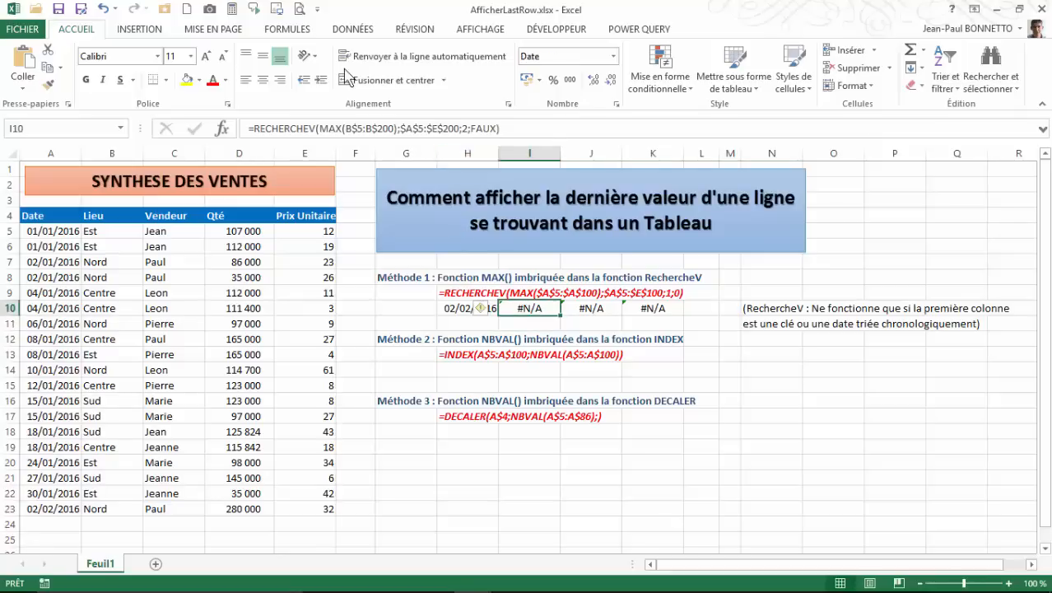
{"action": "left_click", "coordinate": [527, 321]}
{"action": "left_click", "coordinate": [526, 310]}
{"action": "left_click", "coordinate": [349, 129]}
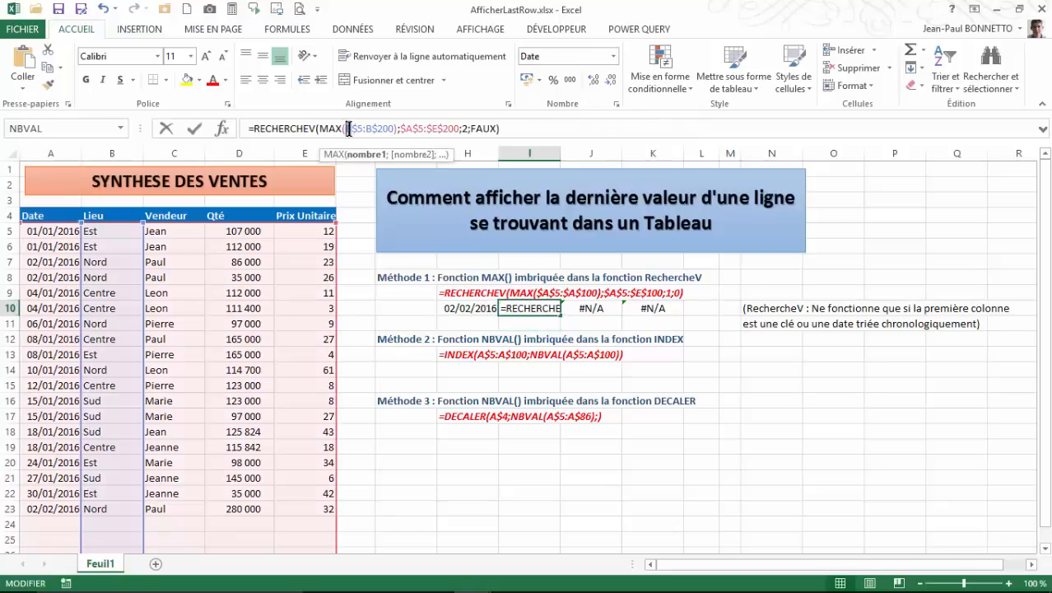
{"action": "left_click", "coordinate": [372, 129]}
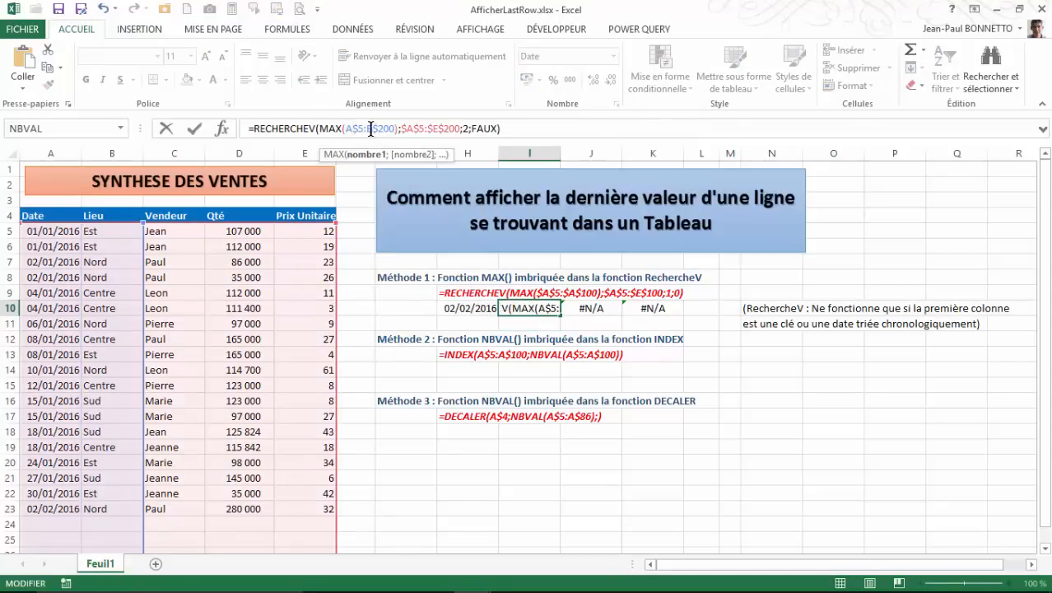
{"action": "type", "text": "A"}
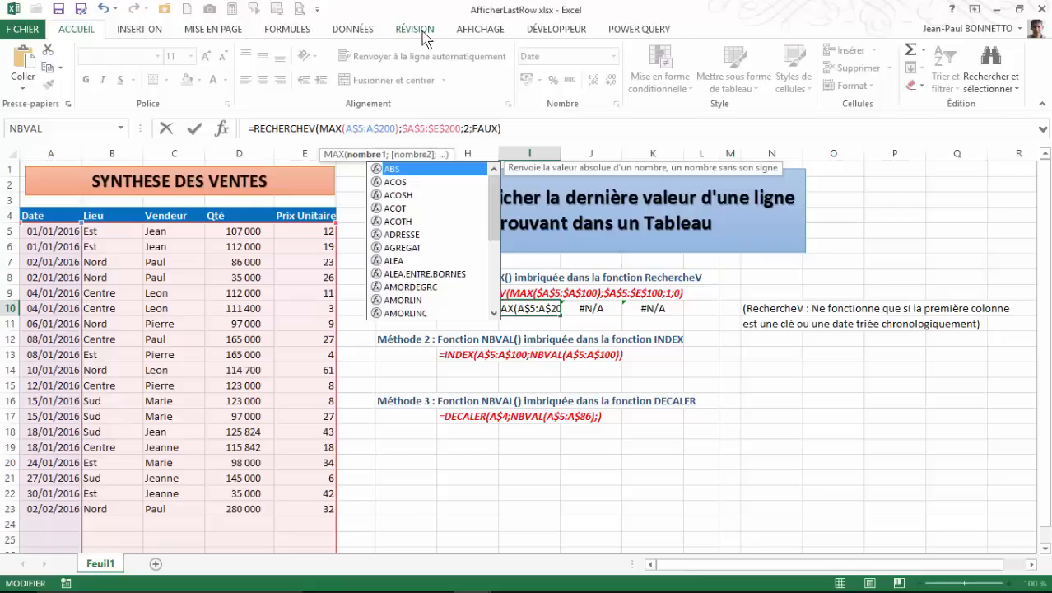
{"action": "key", "text": "Return"}
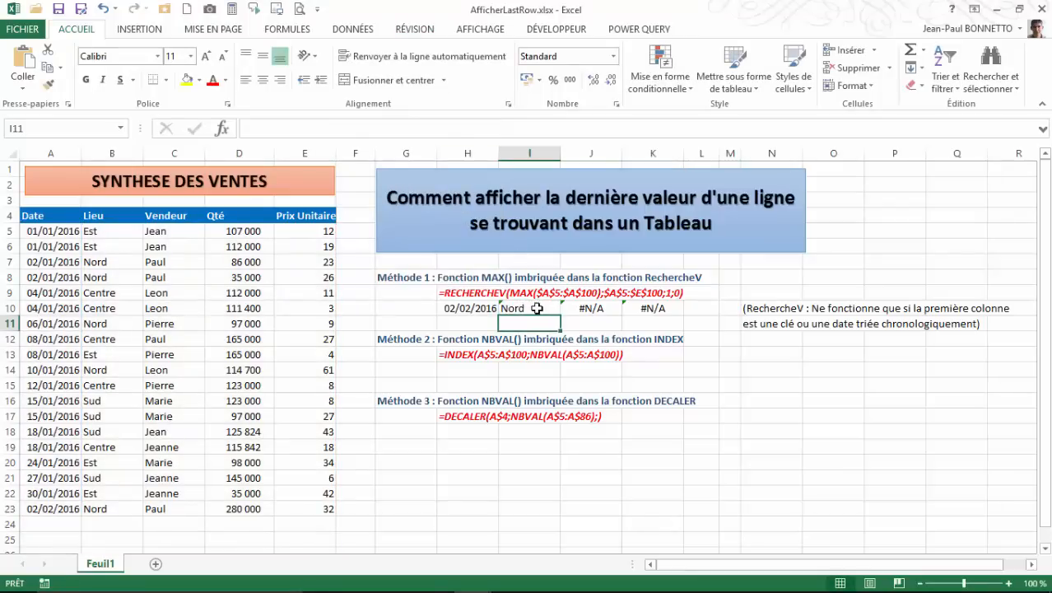
{"action": "left_click", "coordinate": [535, 306]}
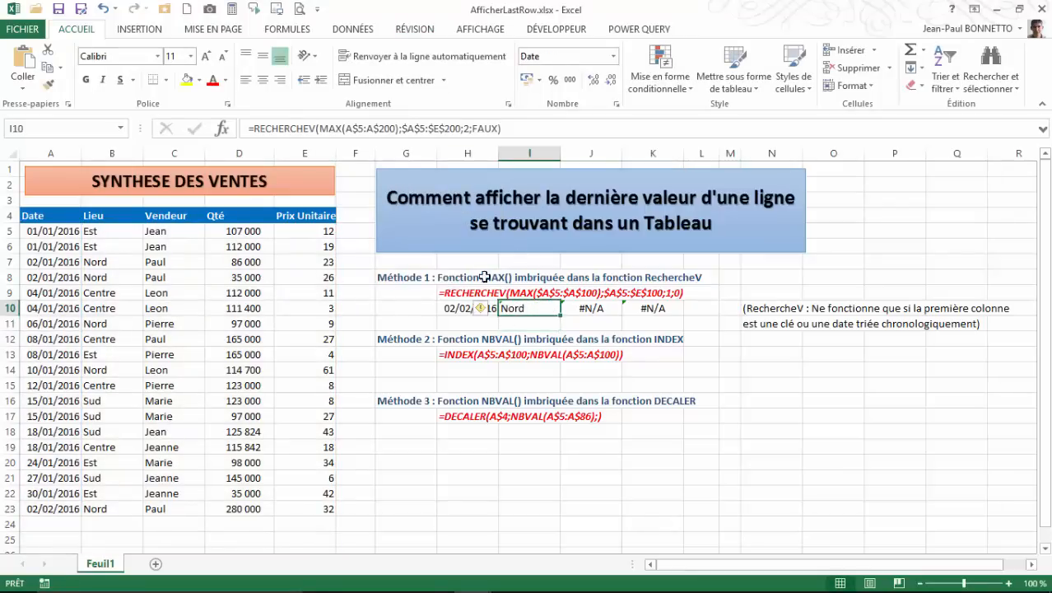
Correct the MAX range in the J10 formula to A$5:A$200 so it searches the date column.
{"action": "left_click", "coordinate": [600, 309]}
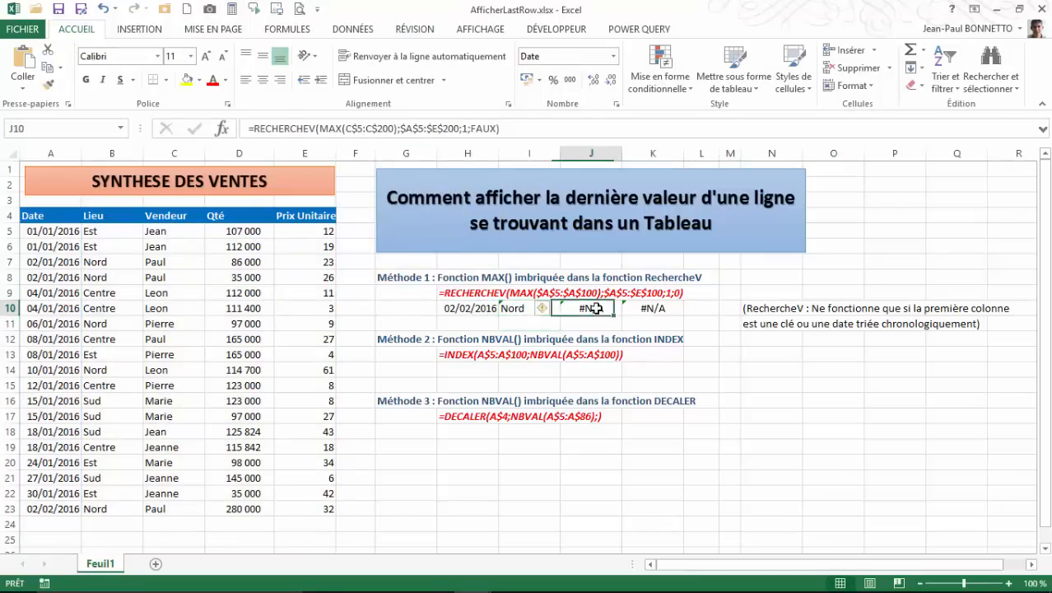
{"action": "left_click", "coordinate": [349, 129]}
{"action": "key", "text": "BackSpace"}
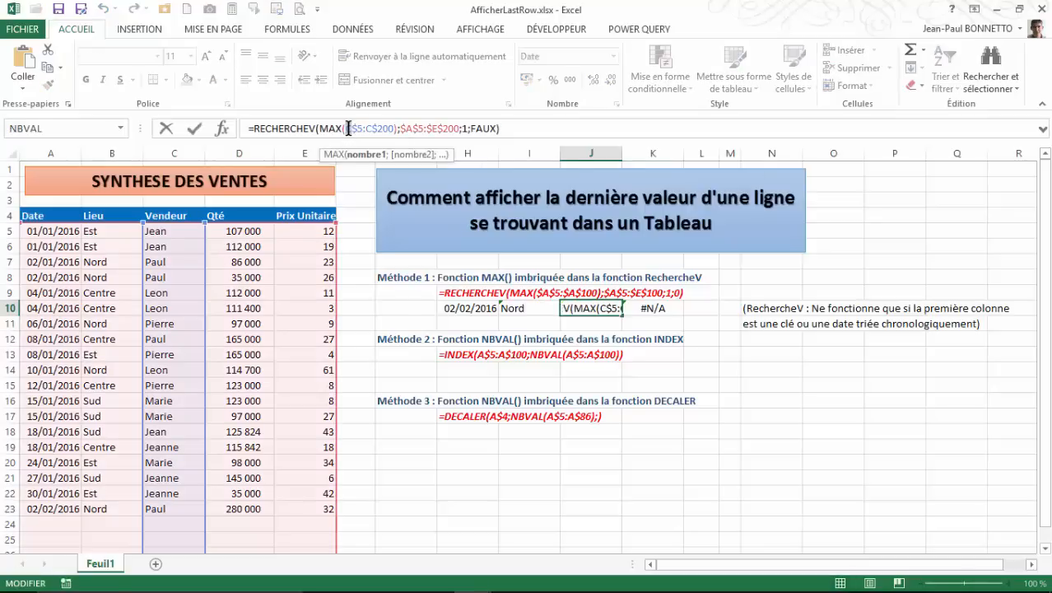
{"action": "type", "text": "A"}
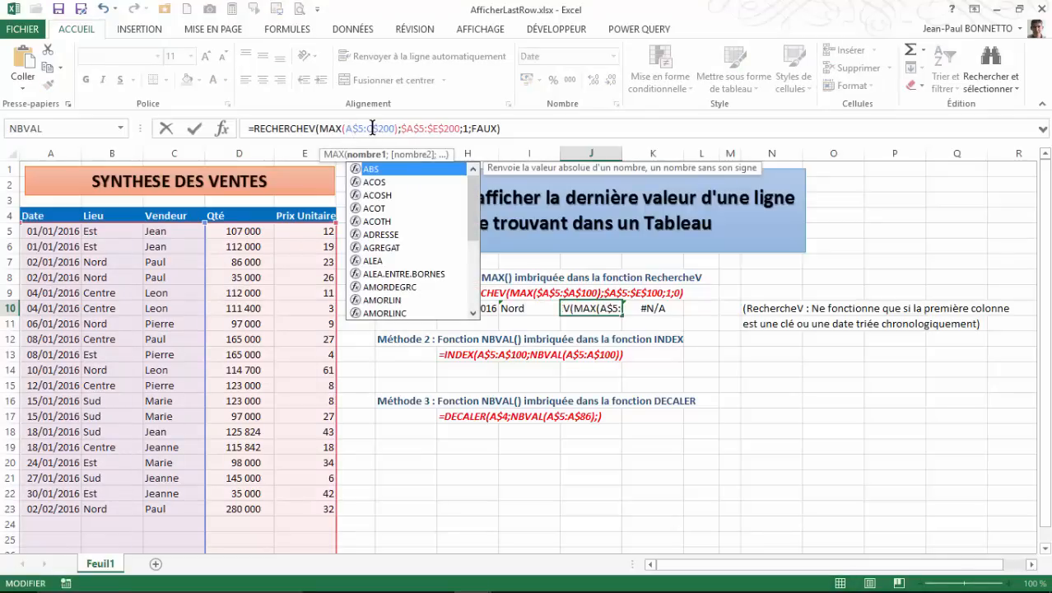
{"action": "left_click", "coordinate": [368, 128]}
{"action": "key", "text": "shift+Right"}
{"action": "type", "text": "A"}
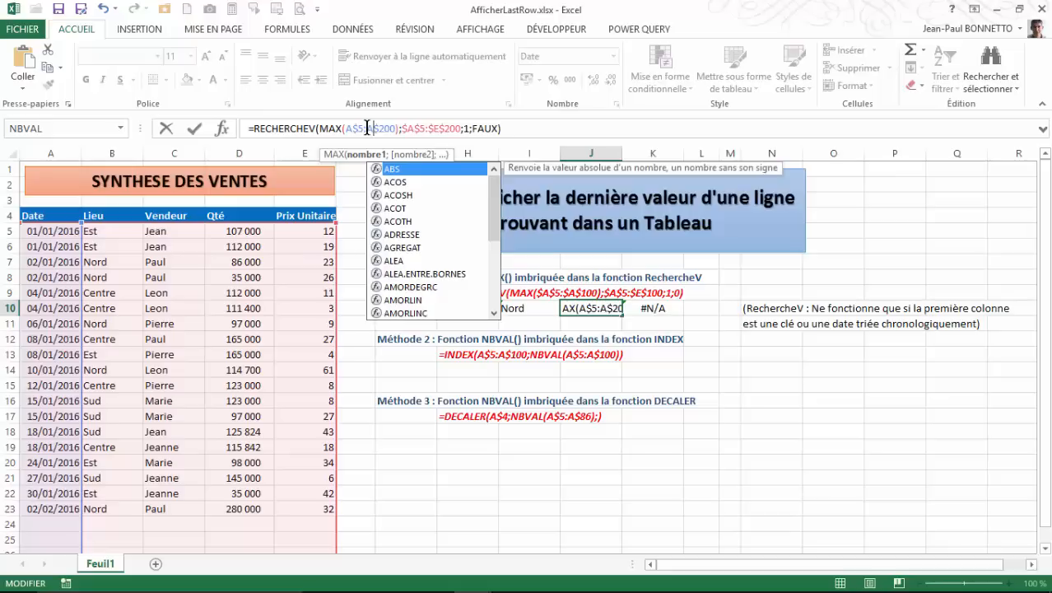
{"action": "key", "text": "Return"}
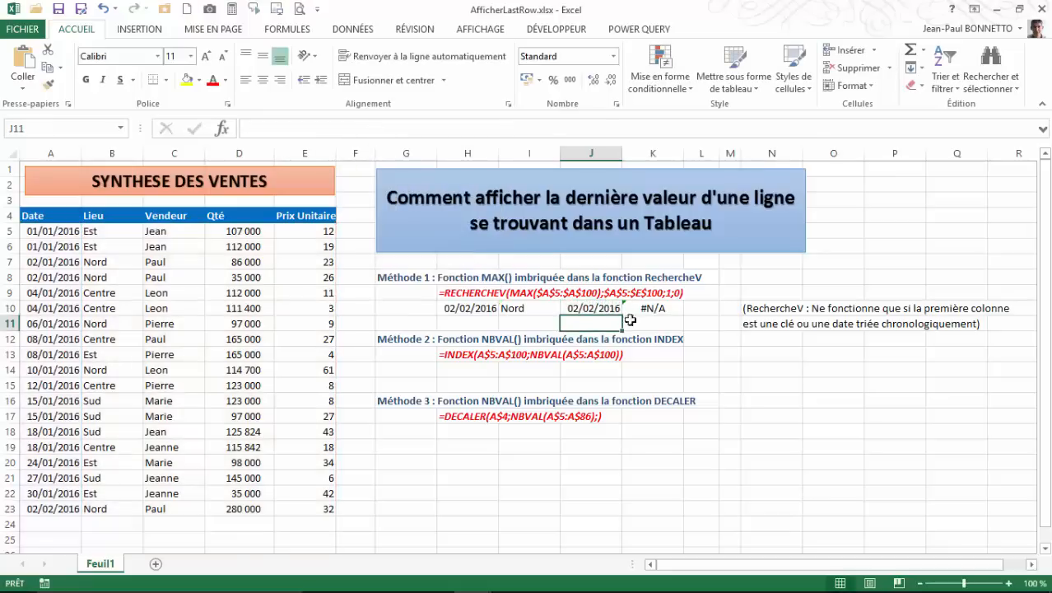
Set the column index in the J10 formula to 3 so it returns the Vendeur value.
{"action": "left_click", "coordinate": [574, 307]}
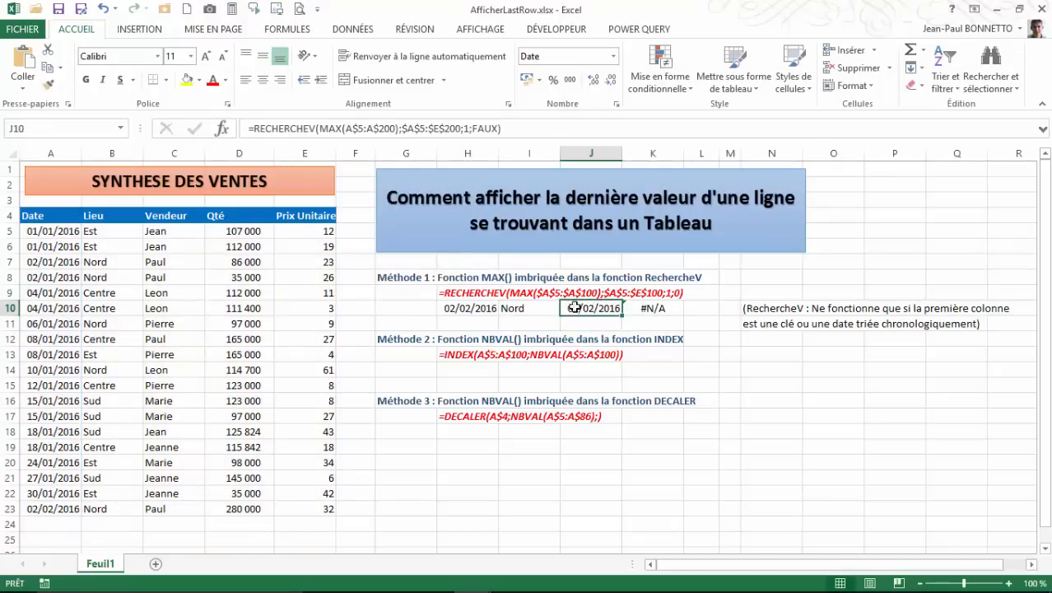
{"action": "left_click", "coordinate": [467, 130]}
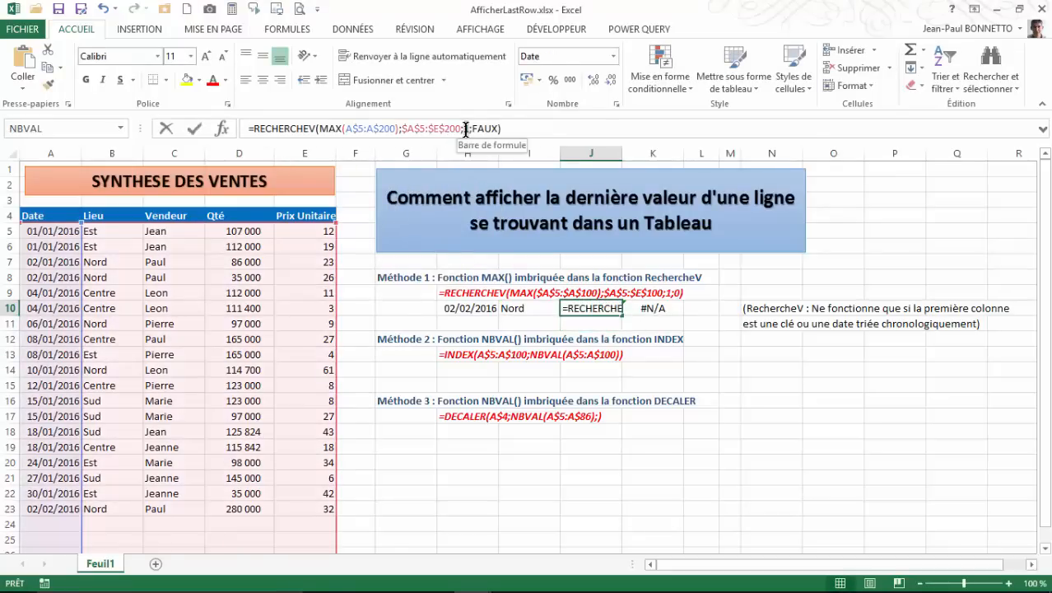
{"action": "type", "text": "1"}
{"action": "key", "text": "Return"}
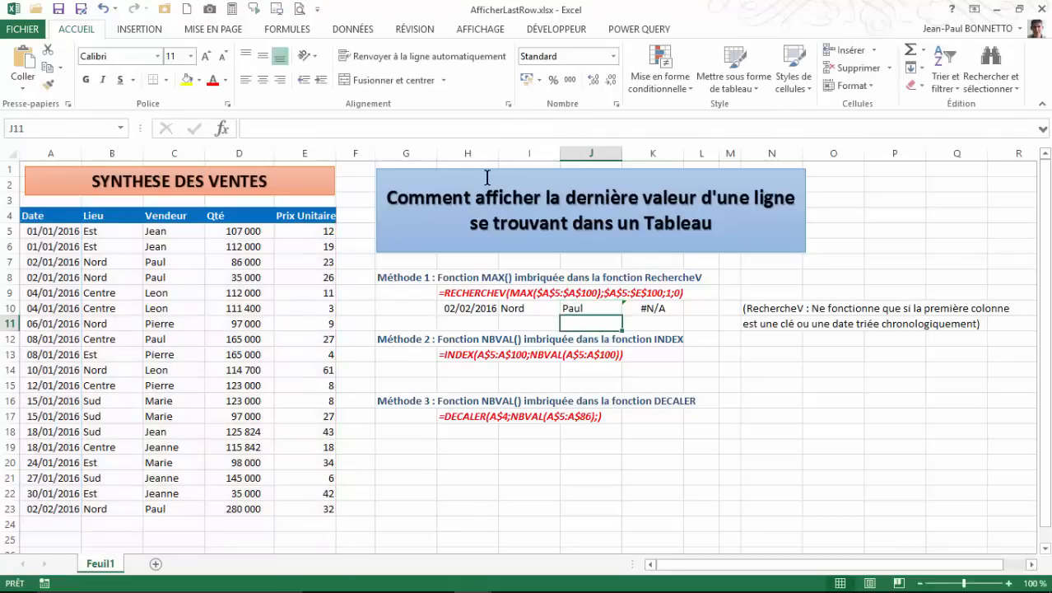
{"action": "left_click", "coordinate": [590, 308]}
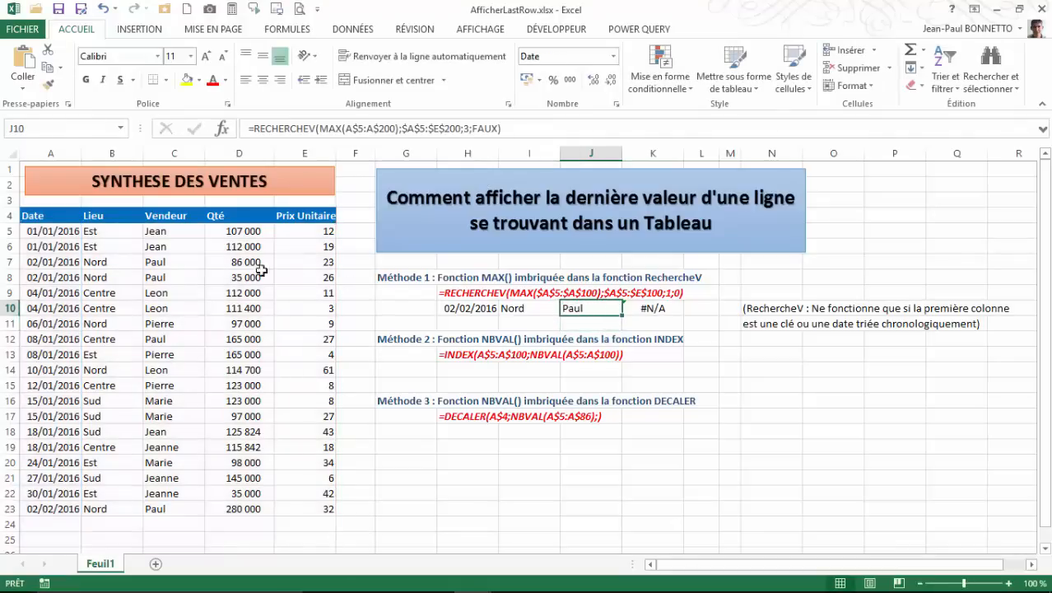
{"action": "left_click", "coordinate": [170, 231]}
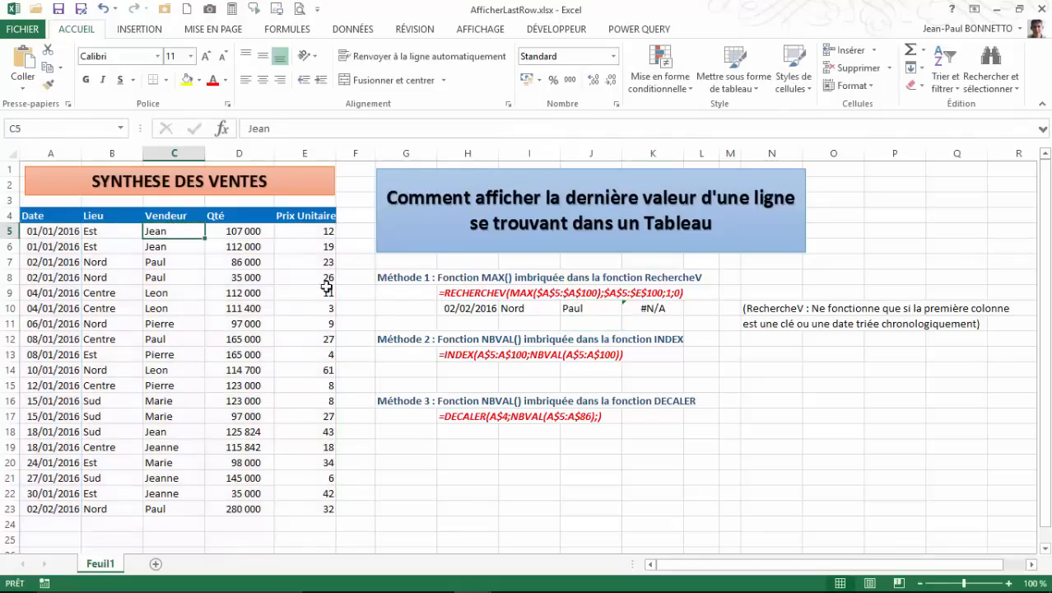
Widen column L and correct the MAX range in the K10 formula to A$5:A$200.
{"action": "left_click", "coordinate": [644, 311]}
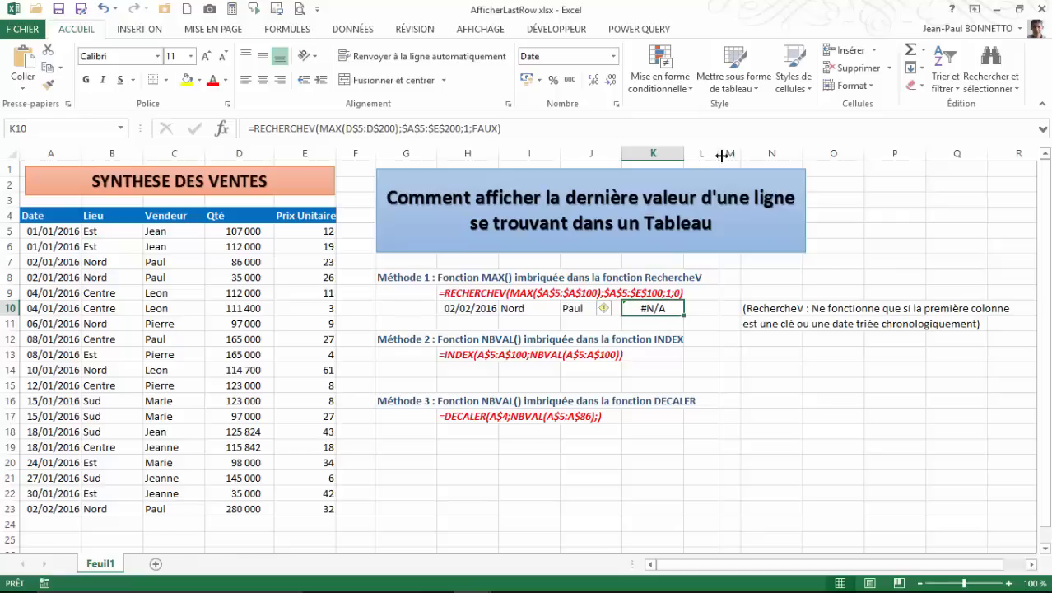
{"action": "left_click_drag", "start_coordinate": [721, 155], "coordinate": [744, 155]}
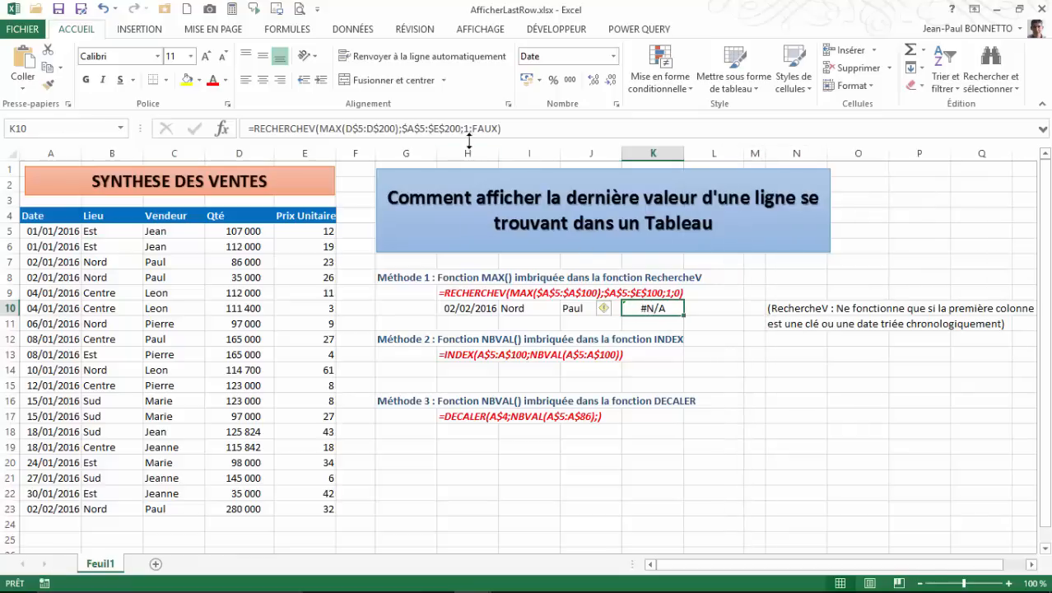
{"action": "left_click", "coordinate": [349, 129]}
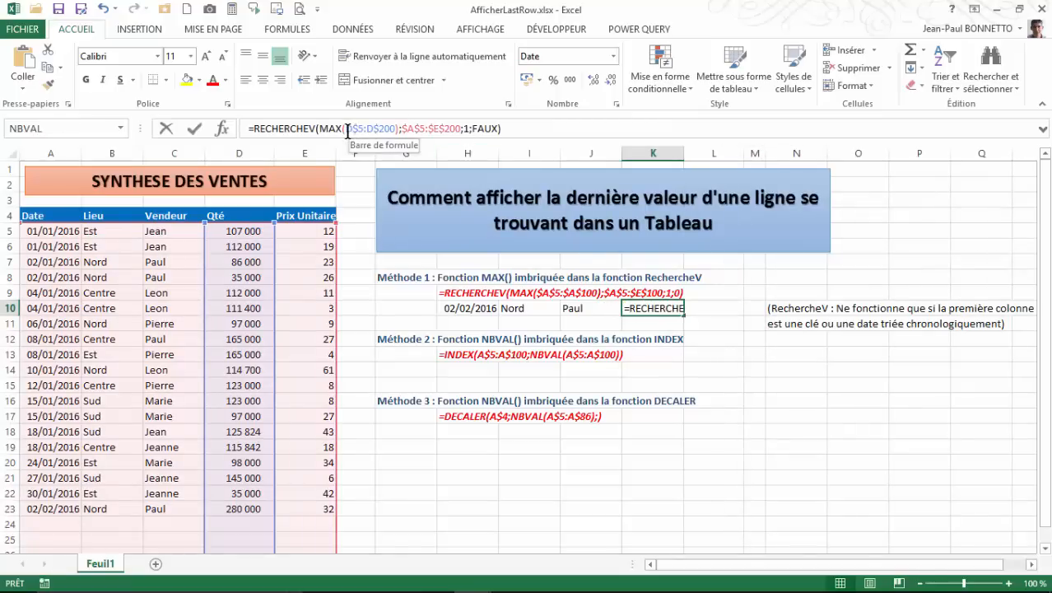
{"action": "key", "text": "BackSpace"}
{"action": "type", "text": "A"}
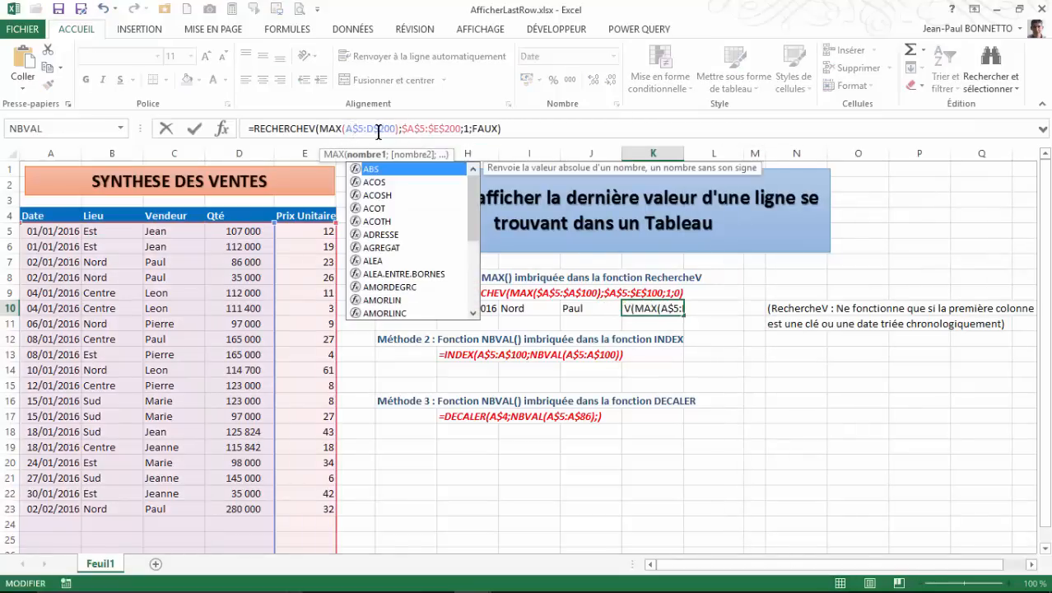
{"action": "left_click", "coordinate": [377, 130]}
{"action": "key", "text": "BackSpace"}
{"action": "type", "text": "A"}
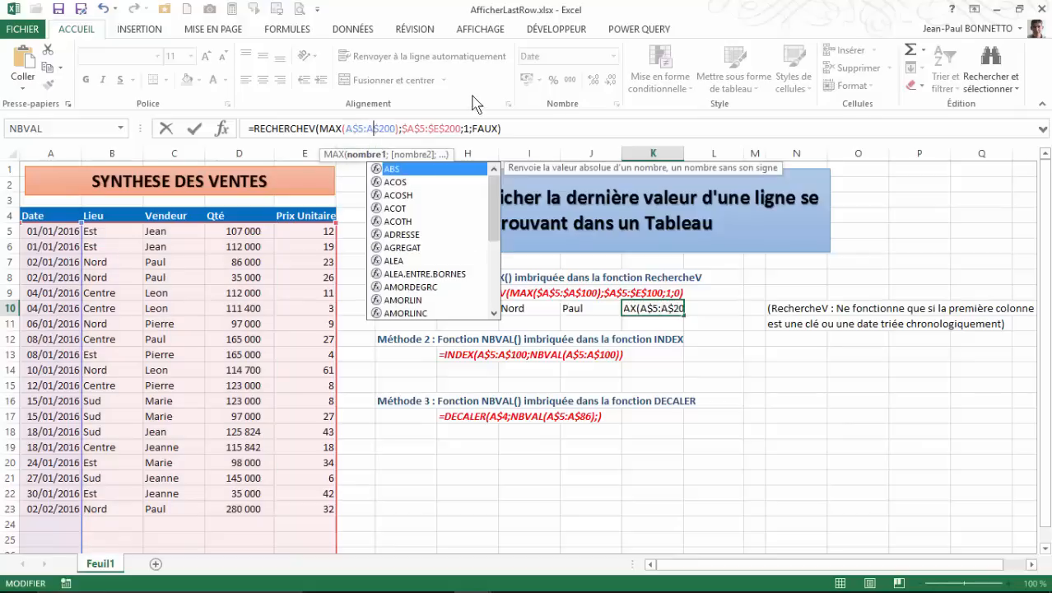
{"action": "key", "text": "Return"}
{"action": "key", "text": "Up"}
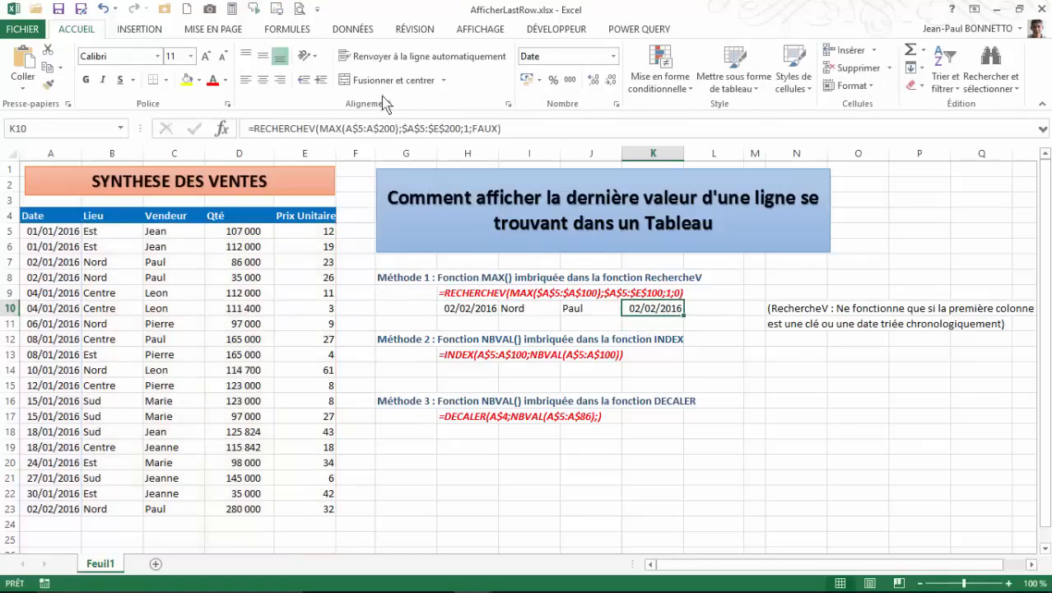
Set the column index in the K10 formula to 4 so it returns the Qté value.
{"action": "left_click", "coordinate": [466, 128]}
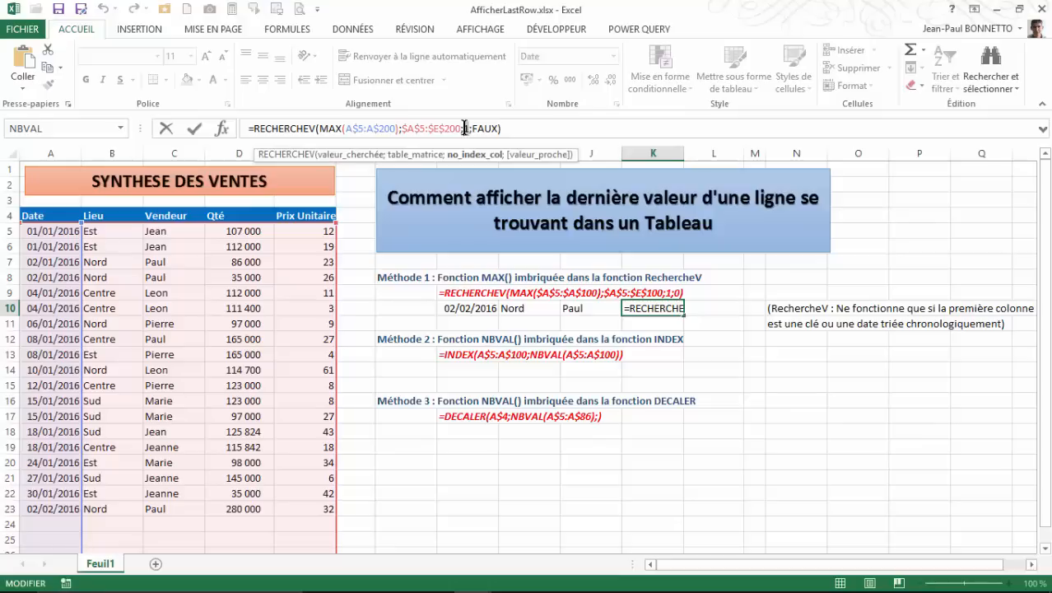
{"action": "type", "text": "4"}
{"action": "key", "text": "Return"}
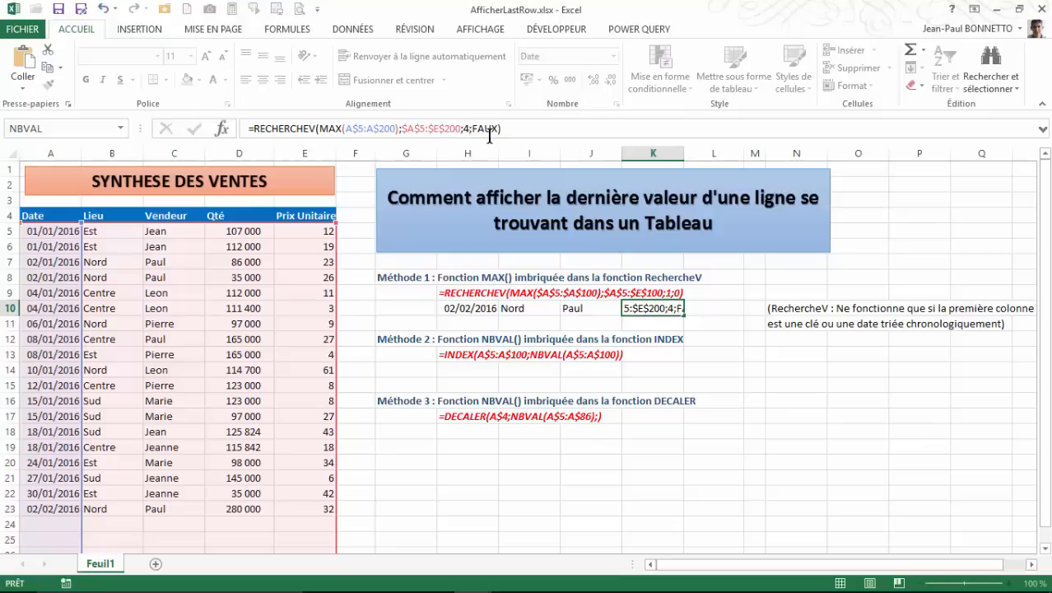
{"action": "left_click", "coordinate": [643, 310]}
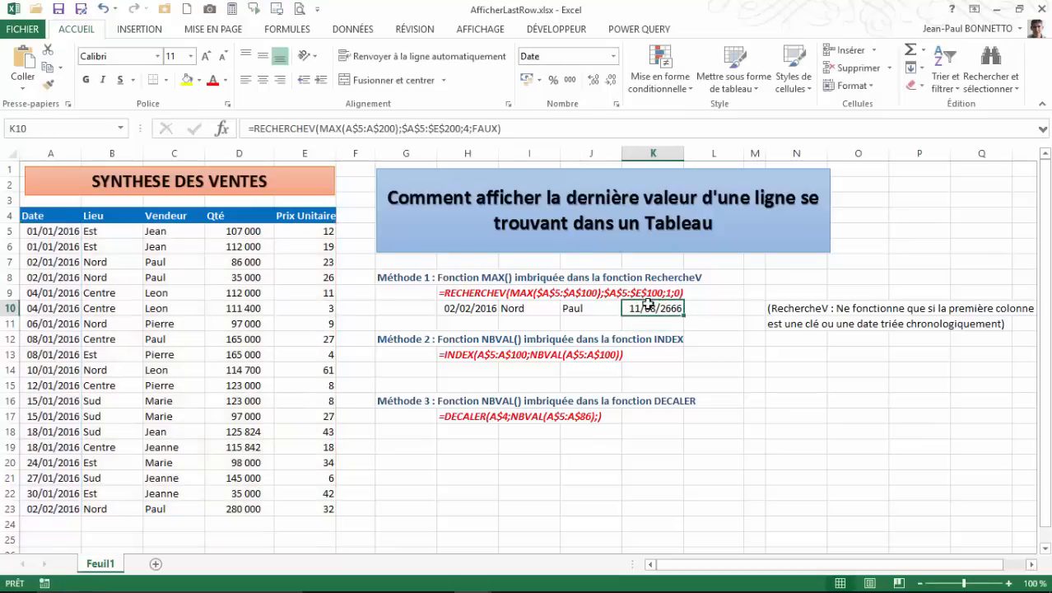
Format K10 as a number with a thousands separator and no decimals, and compare it with D23.
{"action": "left_click", "coordinate": [569, 79]}
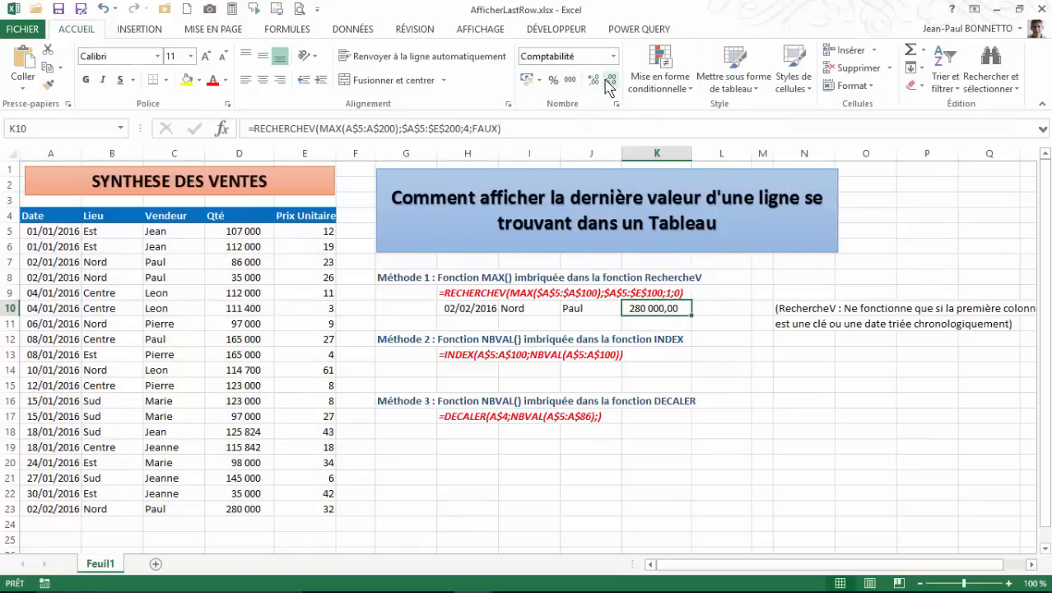
{"action": "left_click", "coordinate": [610, 80]}
{"action": "left_click", "coordinate": [611, 80]}
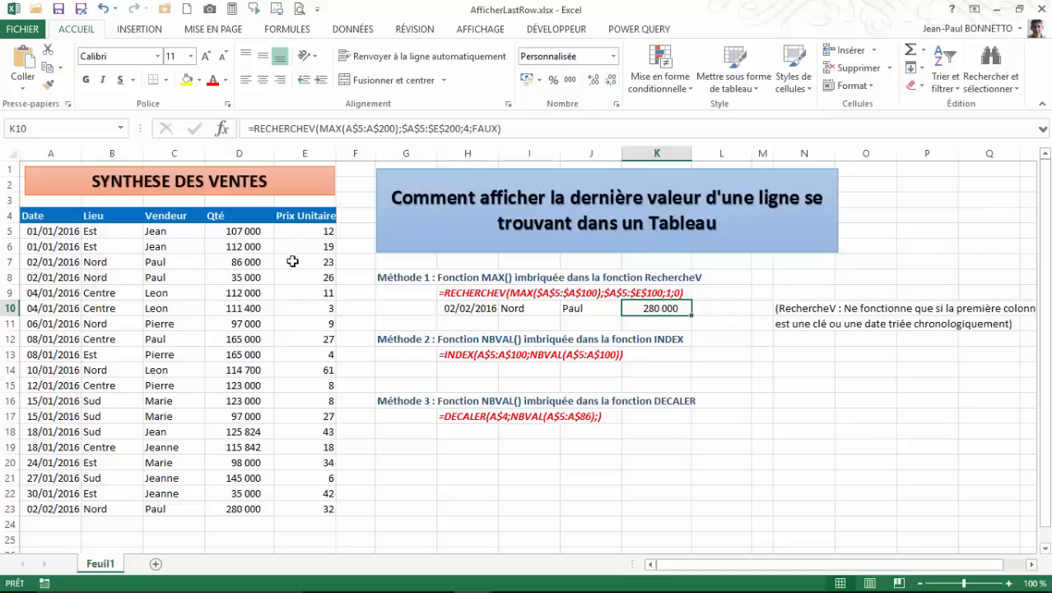
{"action": "left_click", "coordinate": [238, 508]}
Copy the K10 formula to L10 and correct its MAX range to A$5:A$200.
{"action": "left_click", "coordinate": [659, 306]}
{"action": "left_click_drag", "start_coordinate": [691, 315], "coordinate": [737, 311]}
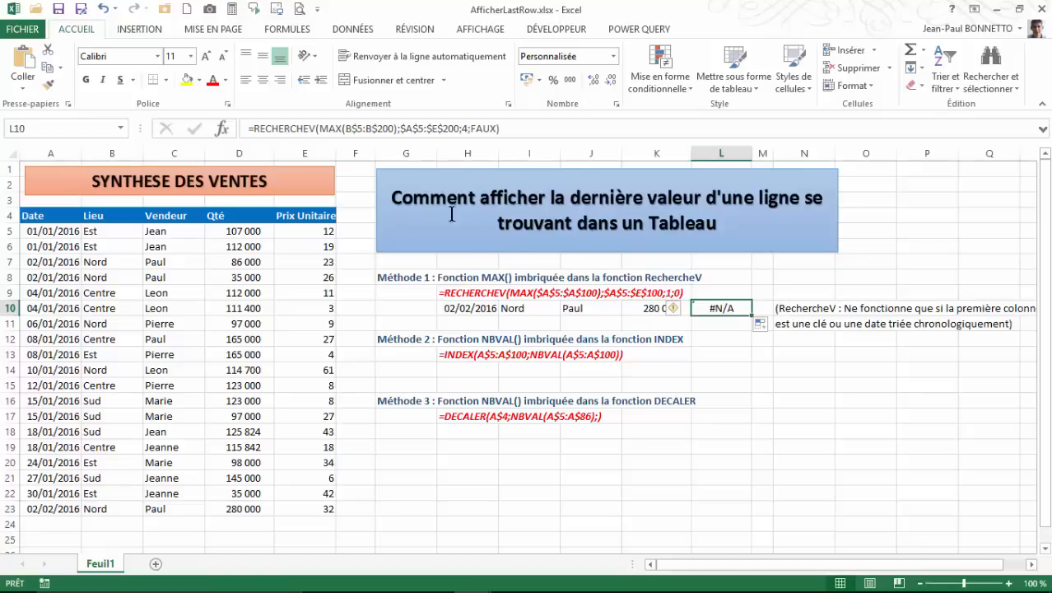
{"action": "left_click", "coordinate": [347, 130]}
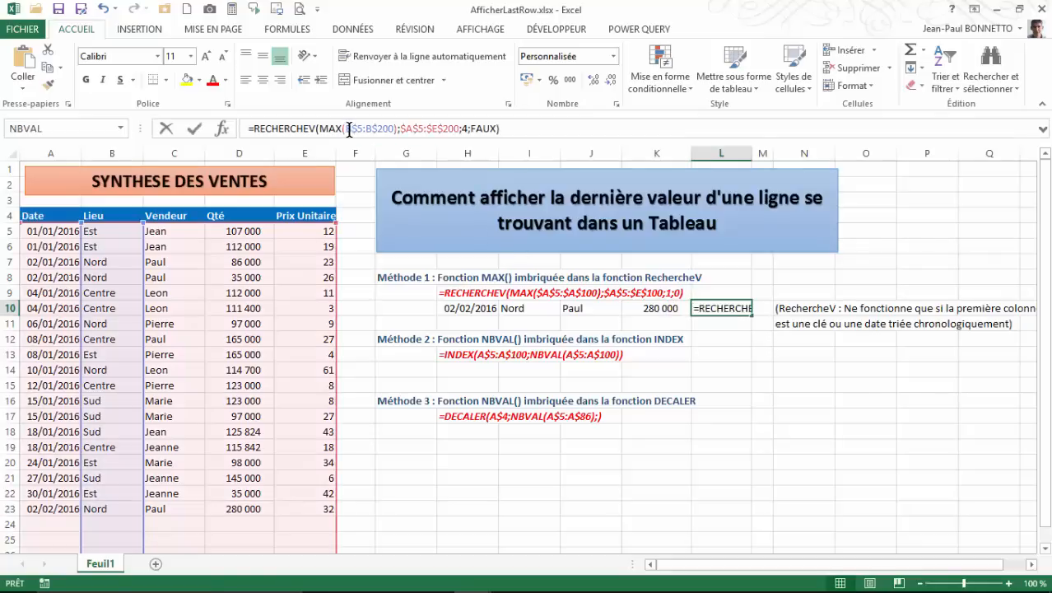
{"action": "key", "text": "Delete"}
{"action": "type", "text": "A"}
{"action": "left_click", "coordinate": [369, 129]}
{"action": "key", "text": "Delete"}
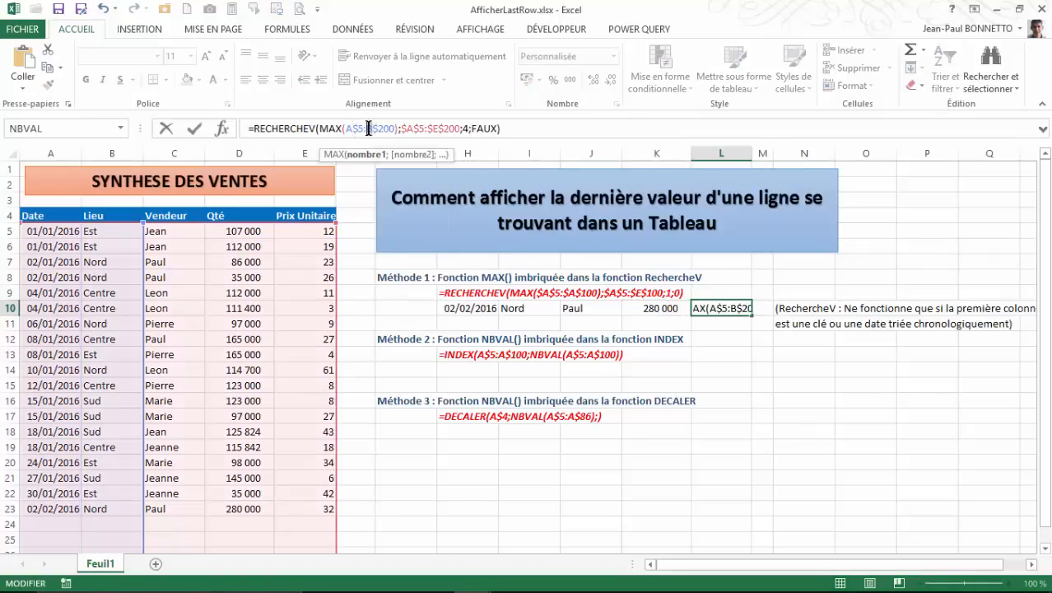
{"action": "type", "text": "A"}
Set the column index in the L10 formula to 5 so it returns the Prix Unitaire value.
{"action": "left_click", "coordinate": [470, 129]}
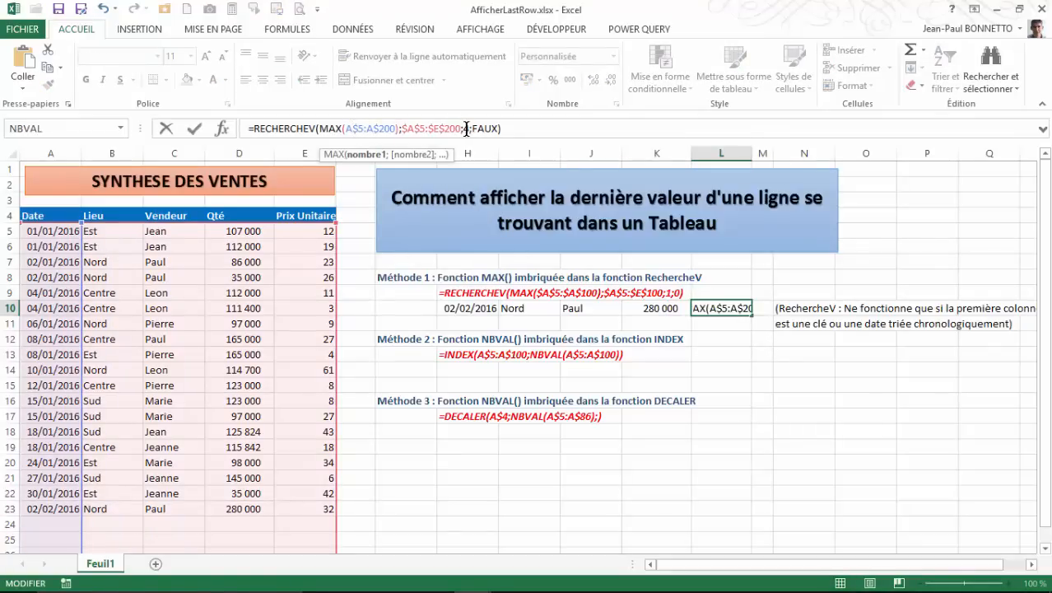
{"action": "left_click", "coordinate": [466, 129]}
{"action": "key", "text": "Delete"}
{"action": "type", "text": "5"}
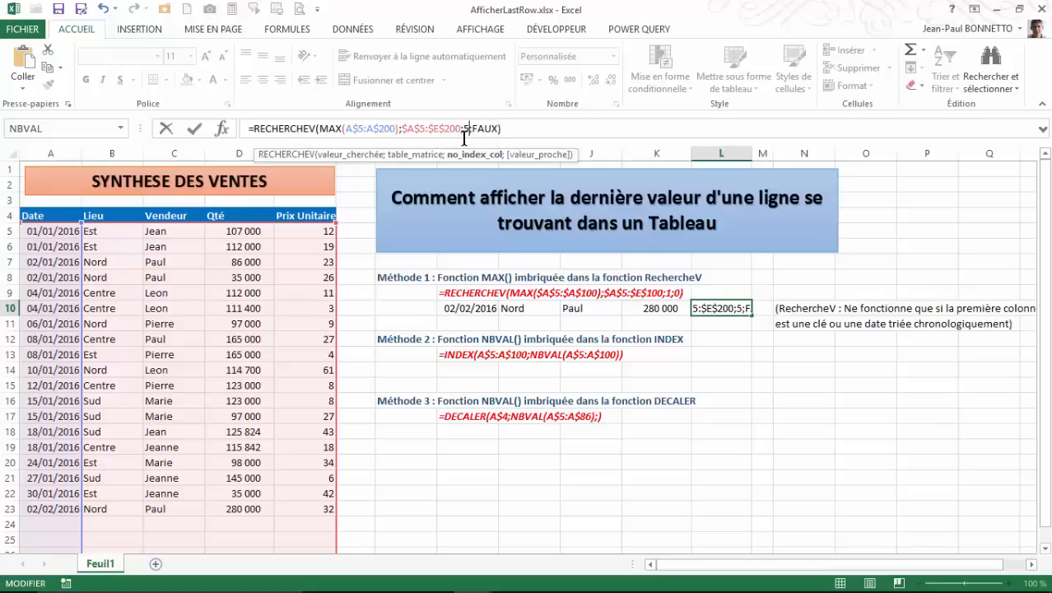
{"action": "key", "text": "Return"}
{"action": "left_click", "coordinate": [736, 310]}
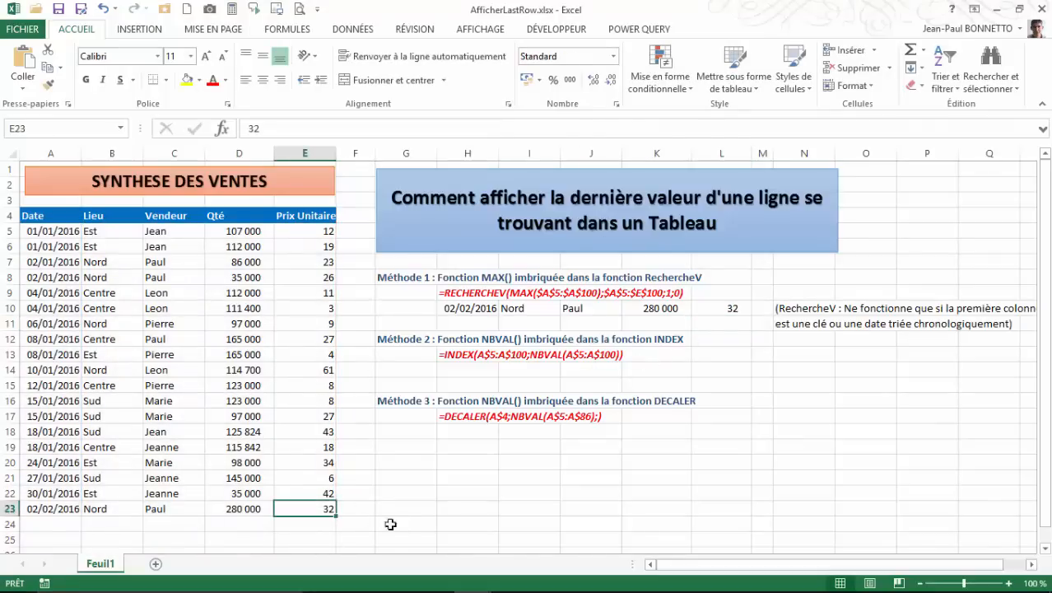
Apply a thick outside border around the result cells H10:L10.
{"action": "left_click_drag", "start_coordinate": [484, 308], "coordinate": [724, 310]}
{"action": "left_click", "coordinate": [167, 80]}
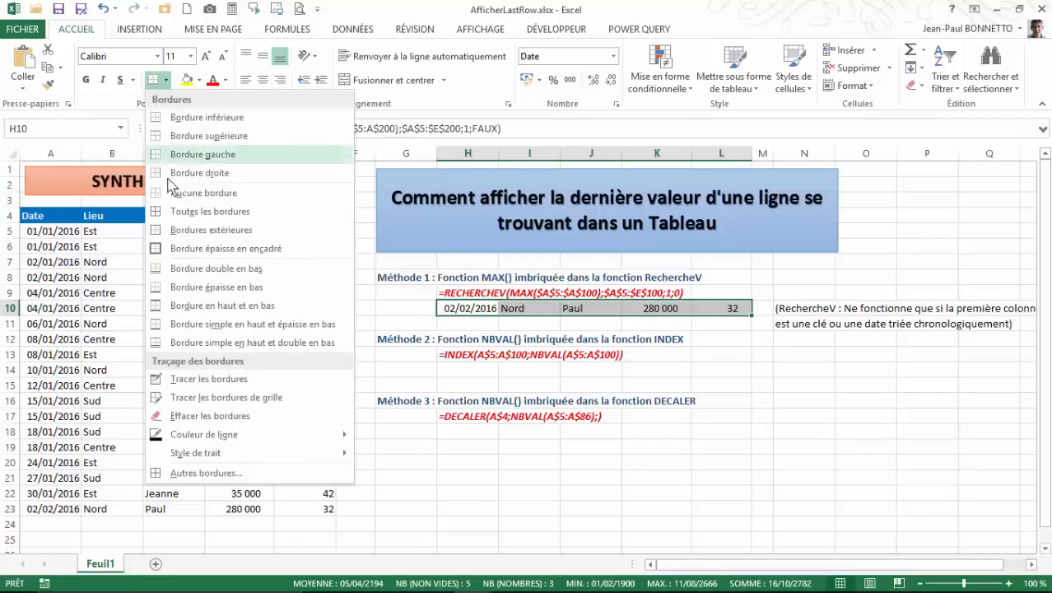
{"action": "left_click", "coordinate": [160, 243]}
{"action": "left_click", "coordinate": [740, 479]}
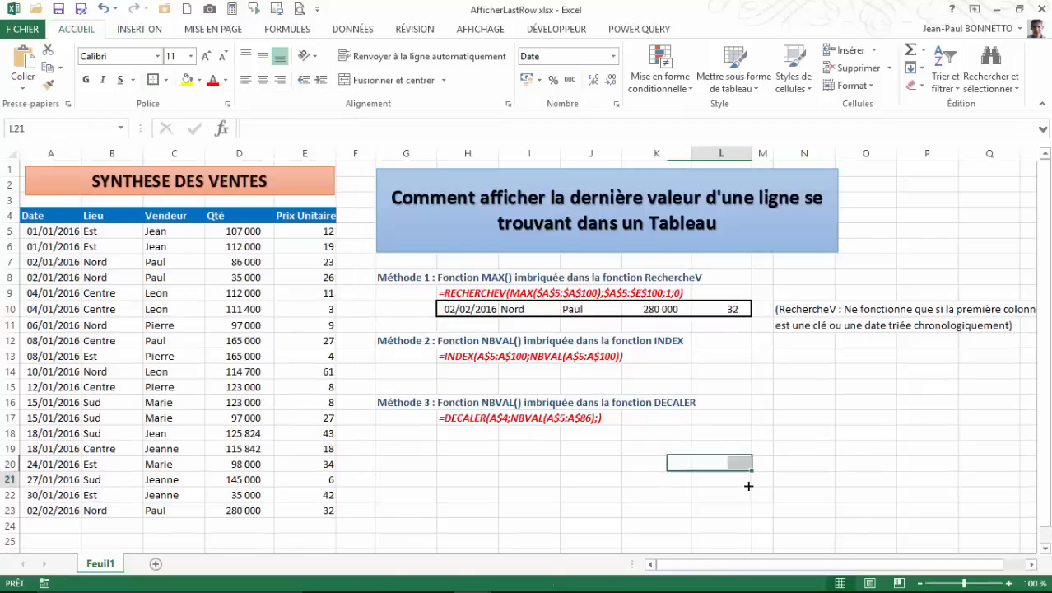
Start a new record in row 24 with the date 6/2/2016 and the Lieu Ouest.
{"action": "left_click", "coordinate": [494, 311]}
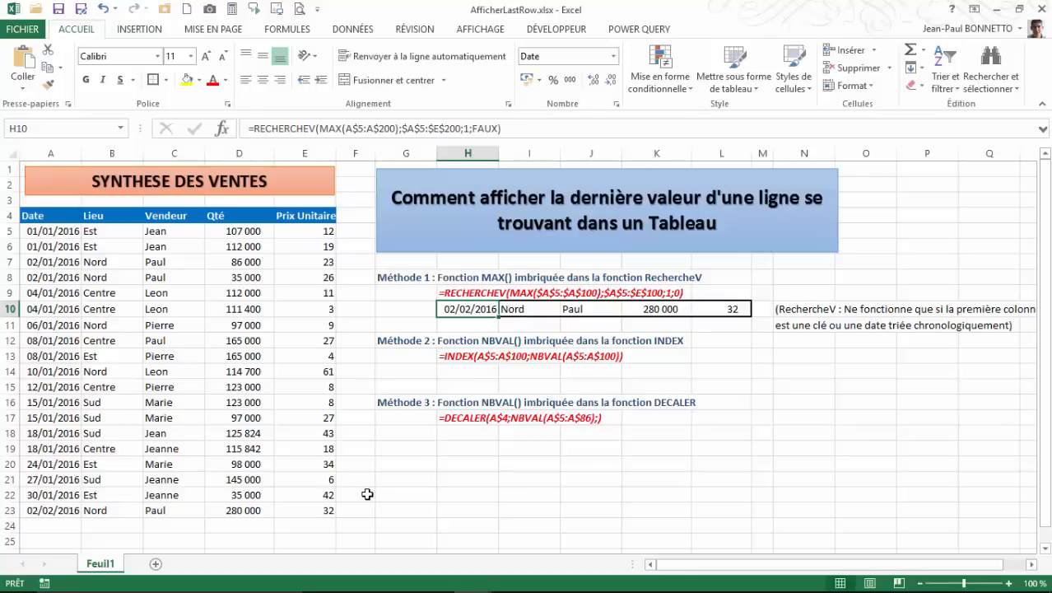
{"action": "left_click", "coordinate": [58, 525]}
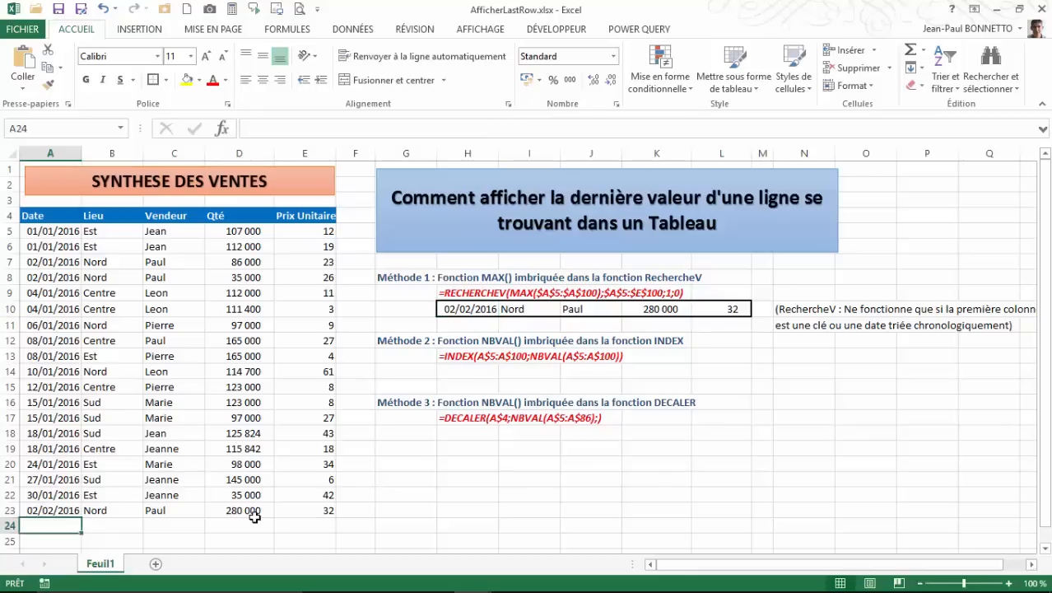
{"action": "type", "text": "6/2/2016"}
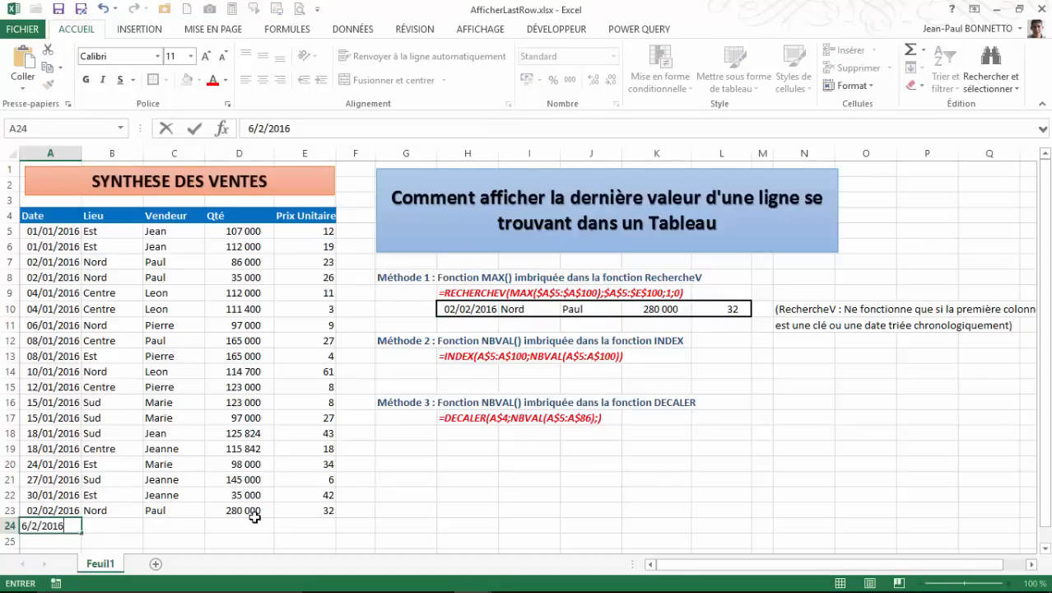
{"action": "key", "text": "Tab"}
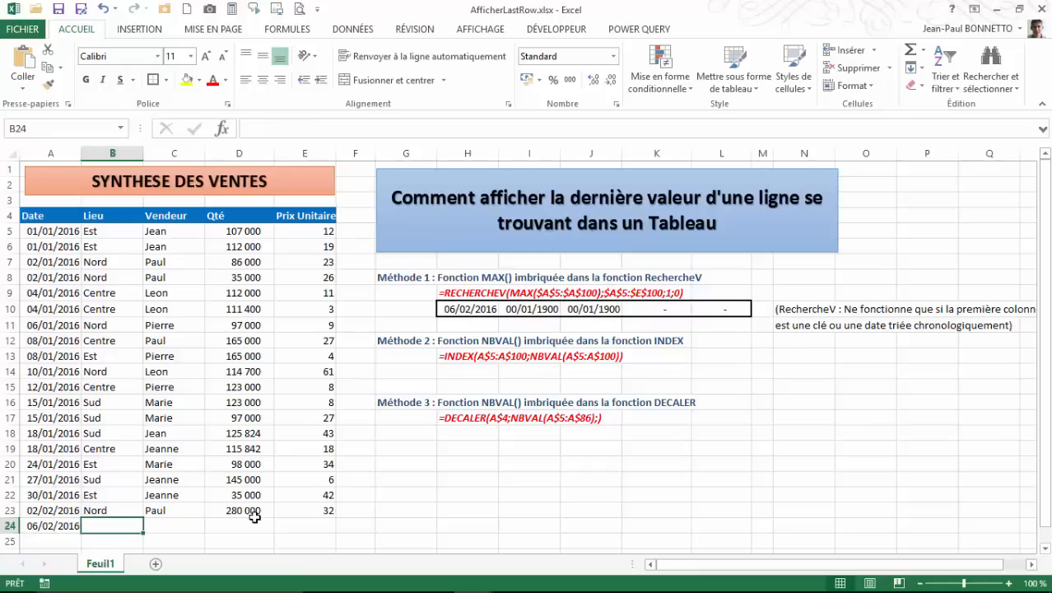
{"action": "type", "text": "Ouest"}
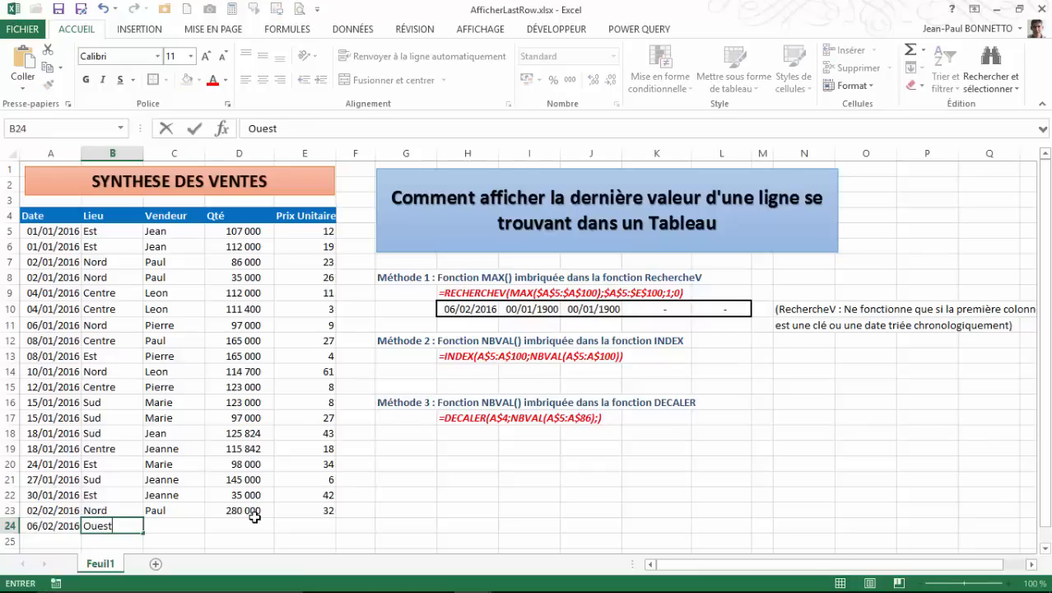
{"action": "key", "text": "Tab"}
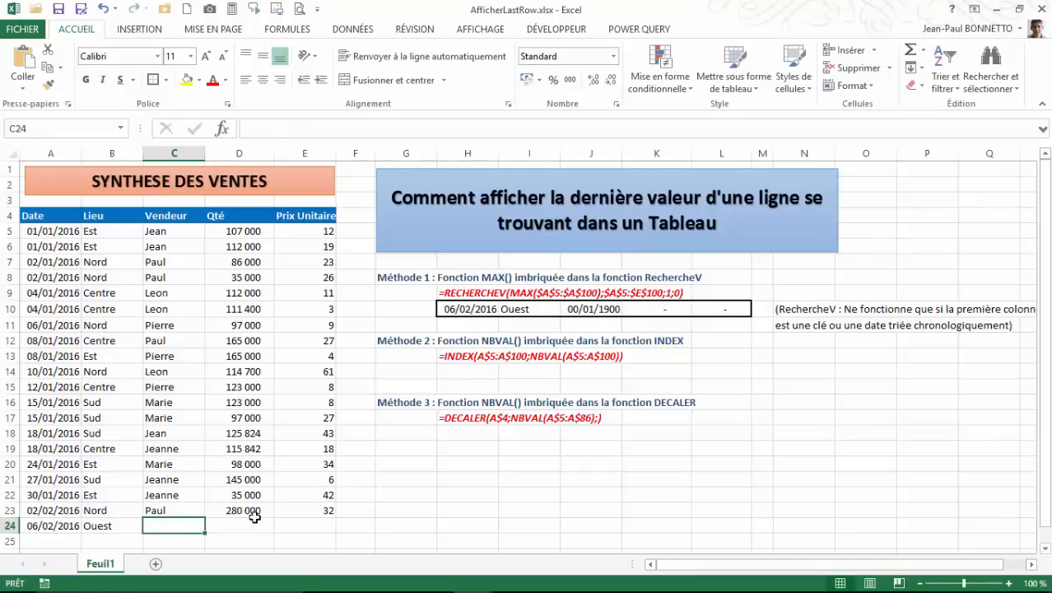
Complete the row 24 record with the salesperson's first name, a Qté of 150 000 and a Prix Unitaire of 51.
{"action": "type", "text": "Marie"}
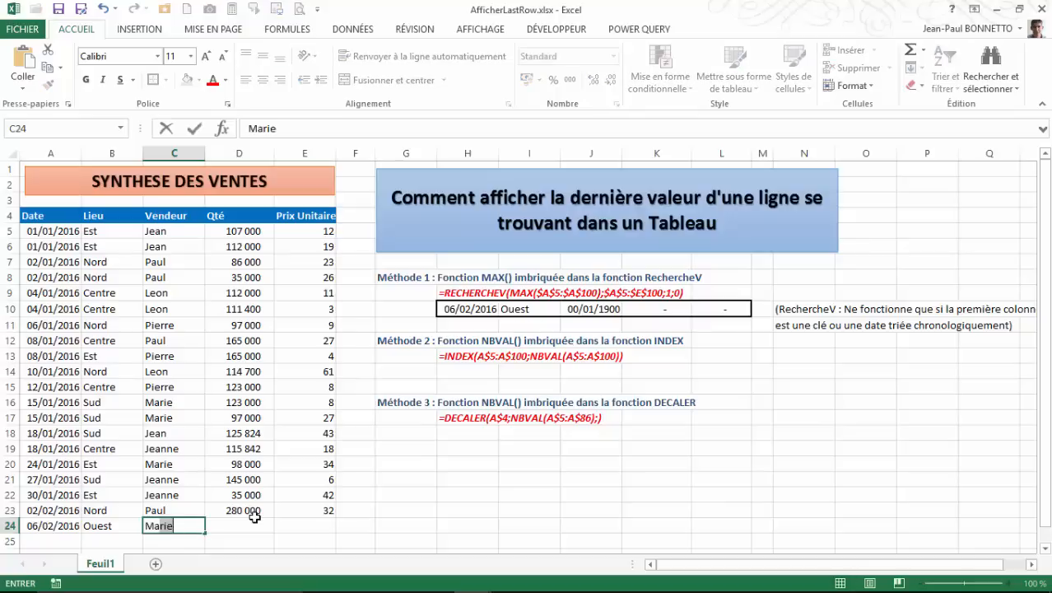
{"action": "key", "text": "Tab"}
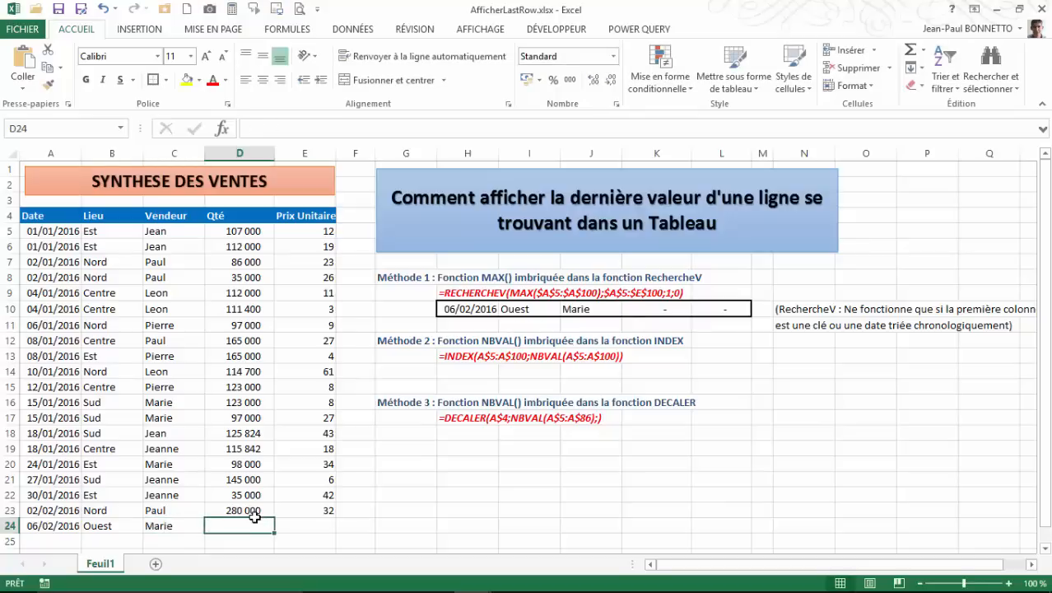
{"action": "type", "text": "150 "}
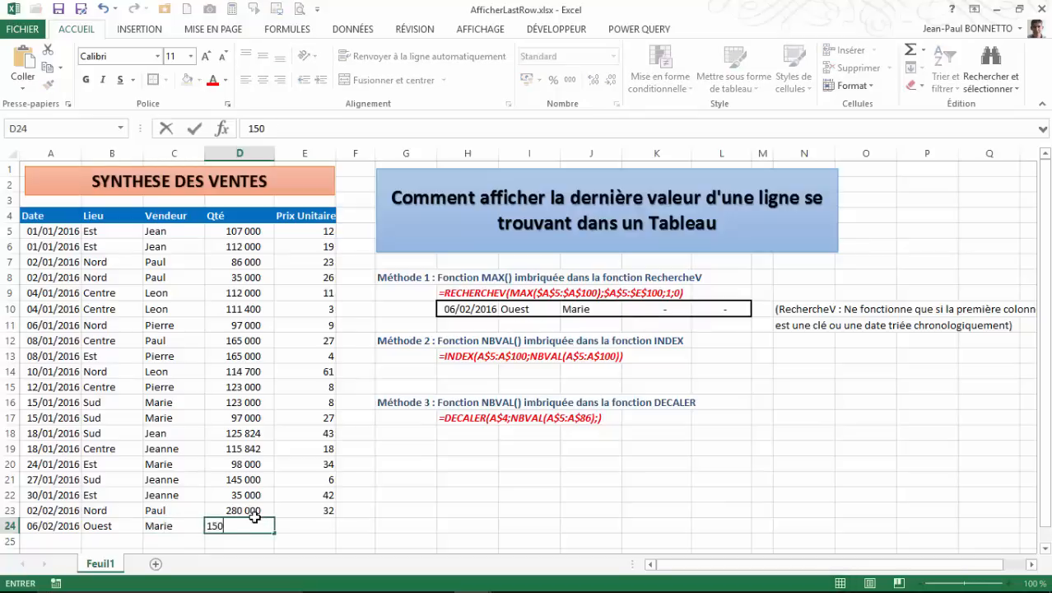
{"action": "type", "text": "000"}
{"action": "key", "text": "Tab"}
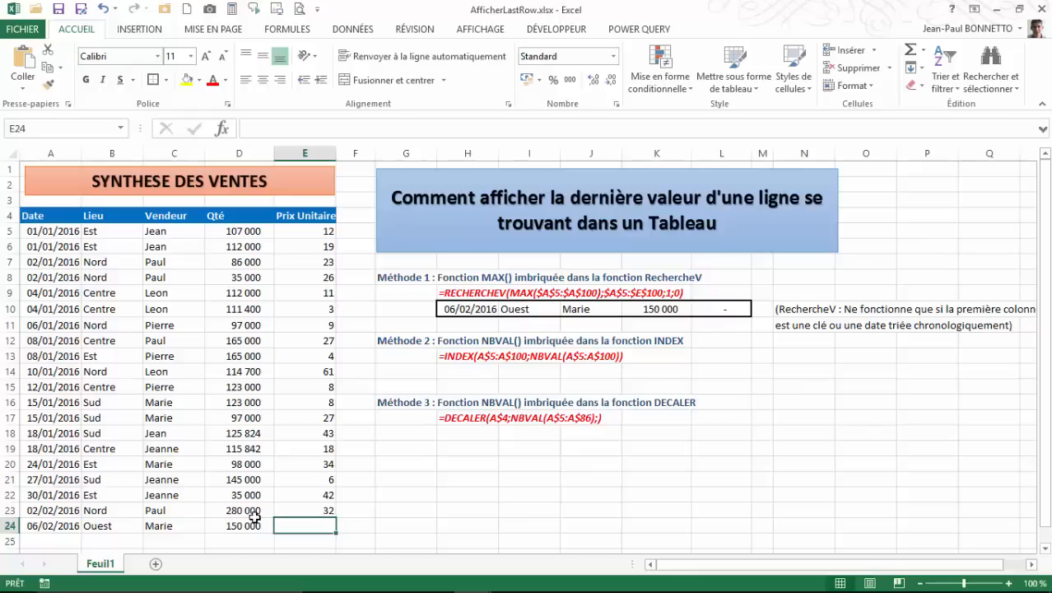
{"action": "type", "text": "5"}
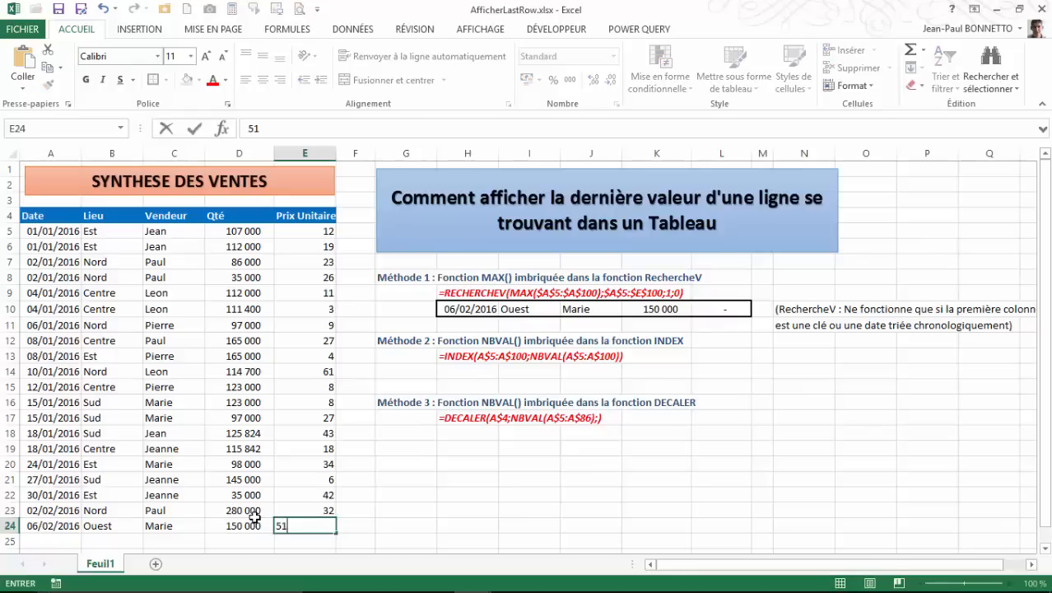
{"action": "type", "text": "1"}
{"action": "key", "text": "Tab"}
Review the Méthode 1 results in H10:L10 and the sample RECHERCHEV formula in H9.
{"action": "left_click", "coordinate": [465, 310]}
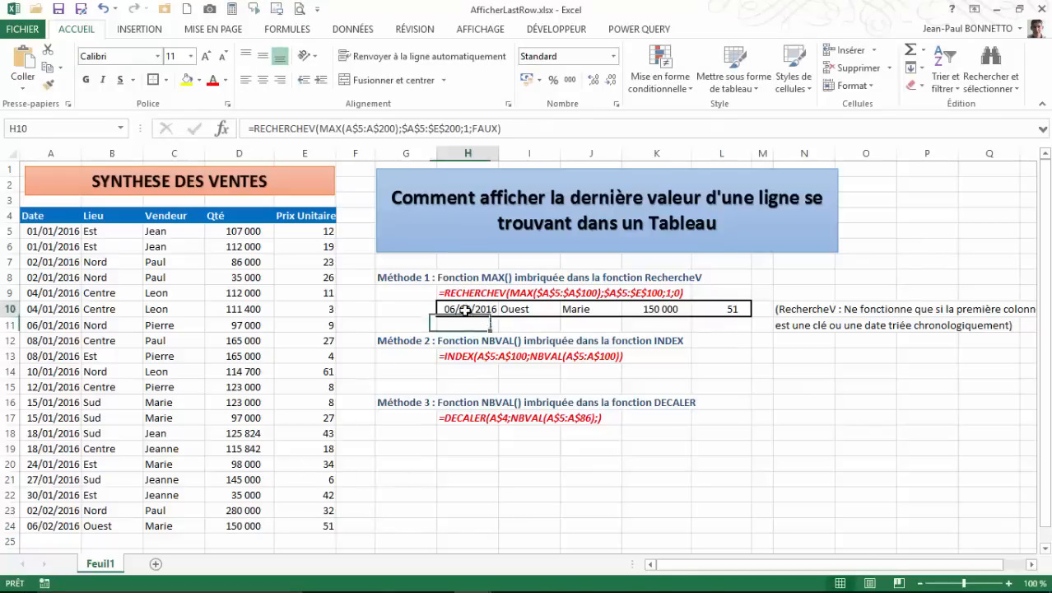
{"action": "left_click_drag", "start_coordinate": [465, 310], "coordinate": [729, 313]}
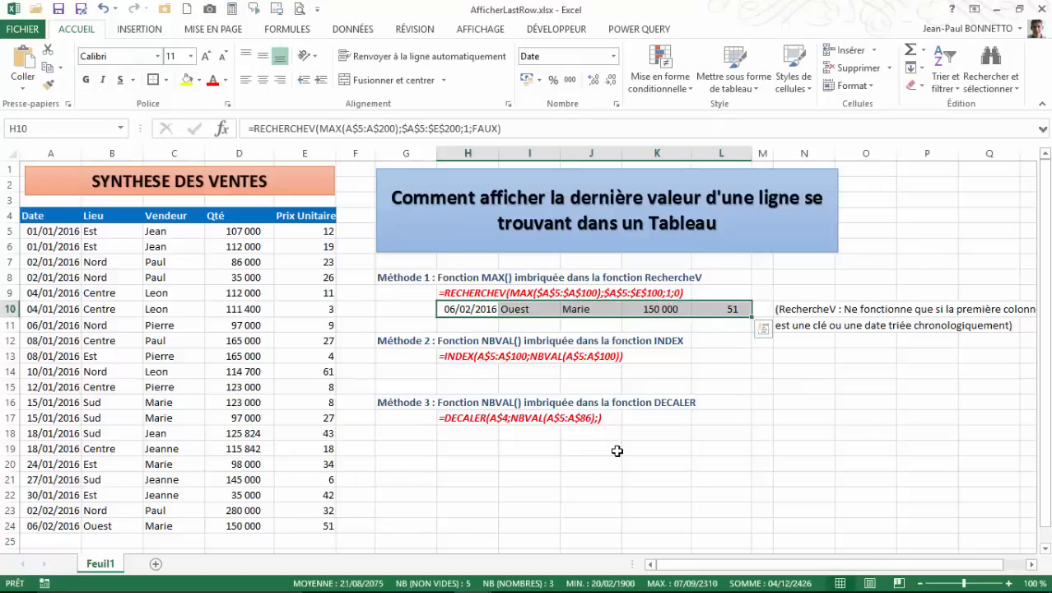
{"action": "left_click", "coordinate": [470, 293]}
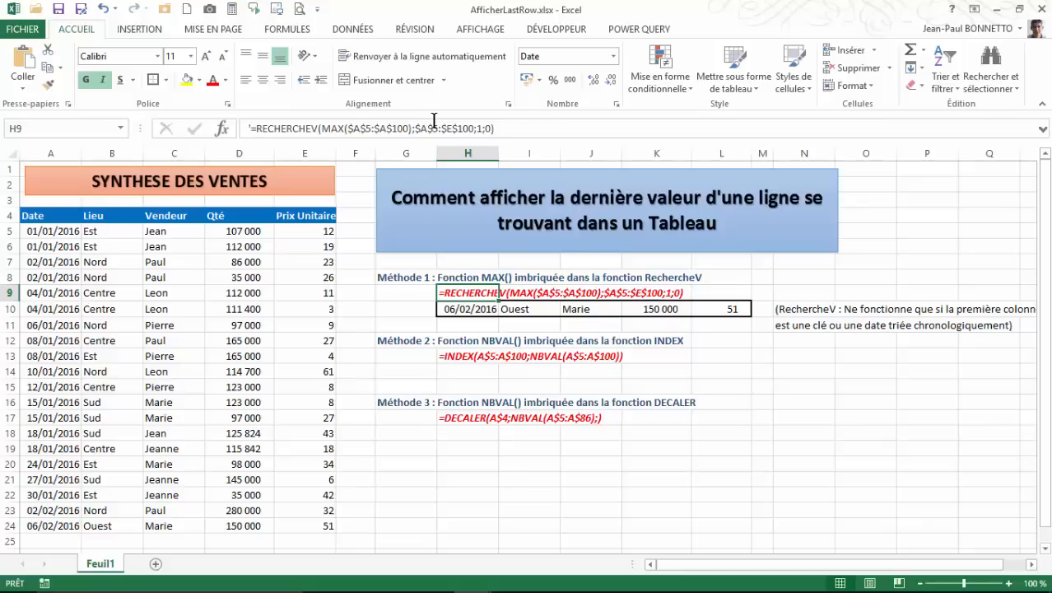
Start an INDEX formula in H14 with the row-locked range A$5:A$200 as its matrix.
{"action": "left_click", "coordinate": [455, 371]}
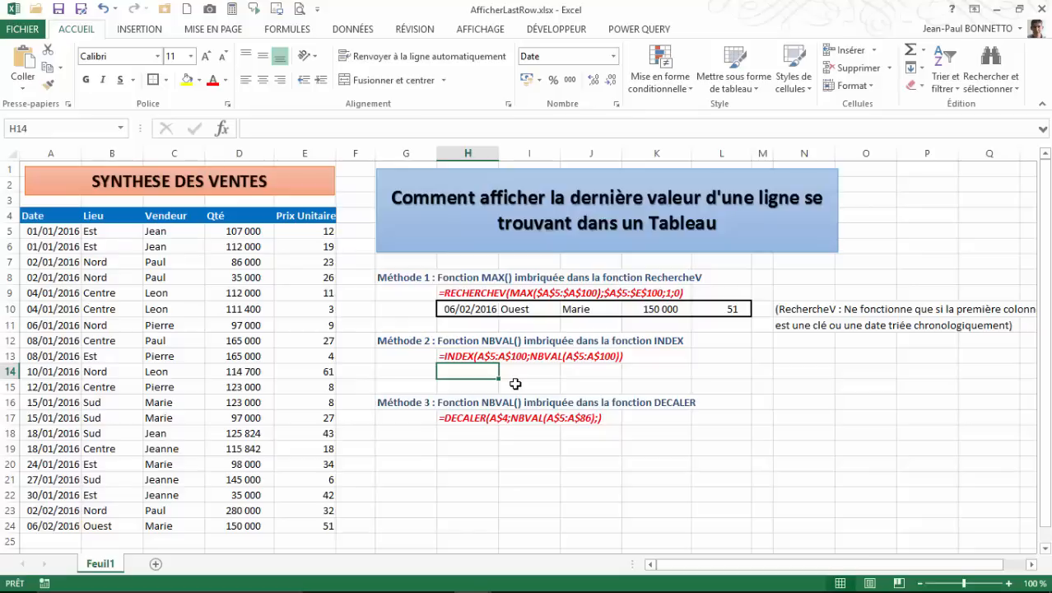
{"action": "type", "text": "=index"}
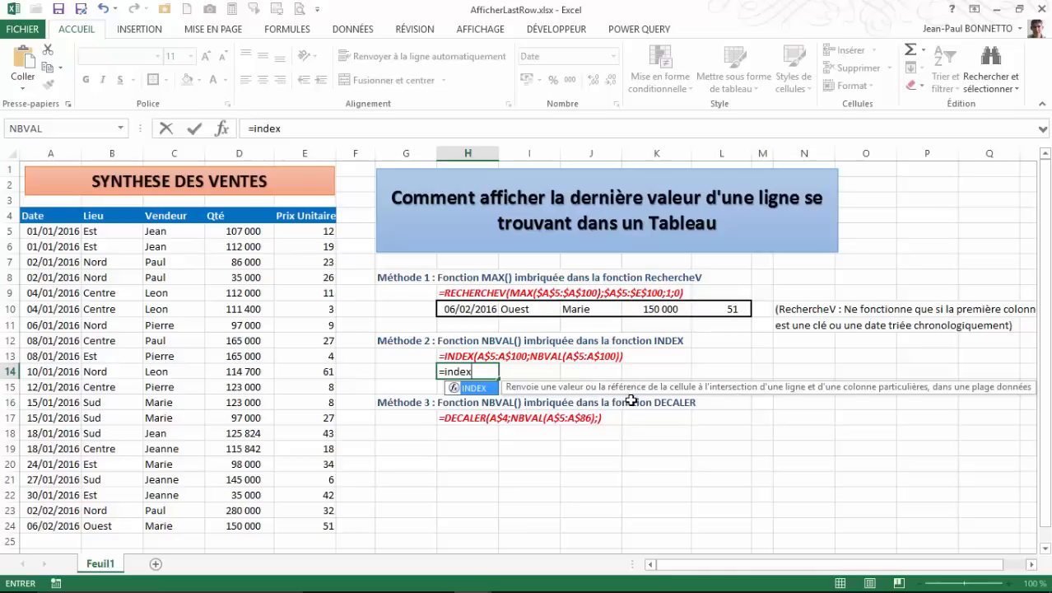
{"action": "type", "text": "("}
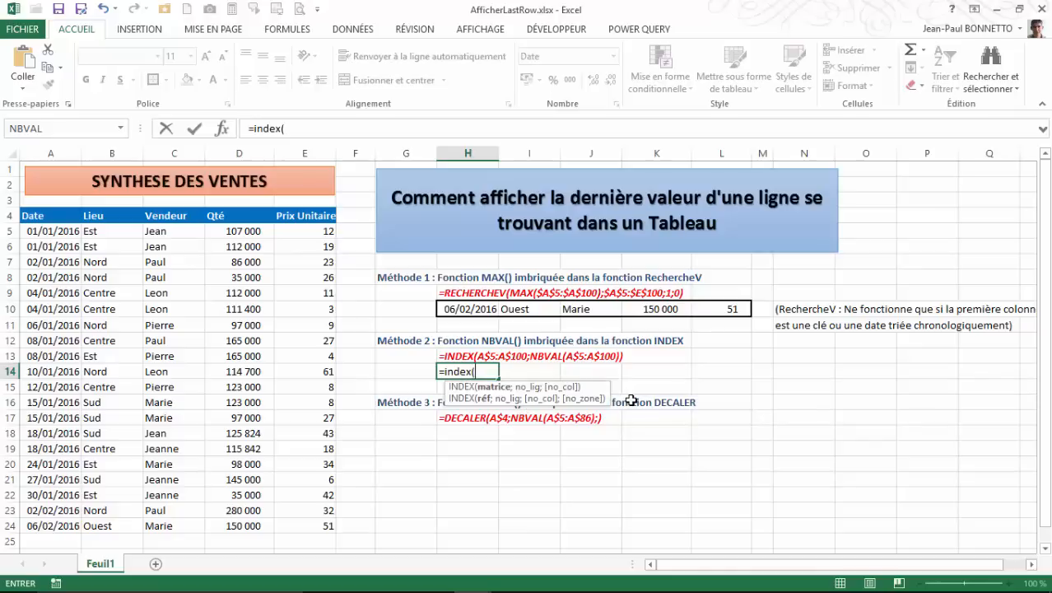
{"action": "left_click", "coordinate": [36, 233]}
{"action": "left_click_drag", "start_coordinate": [36, 233], "coordinate": [65, 576]}
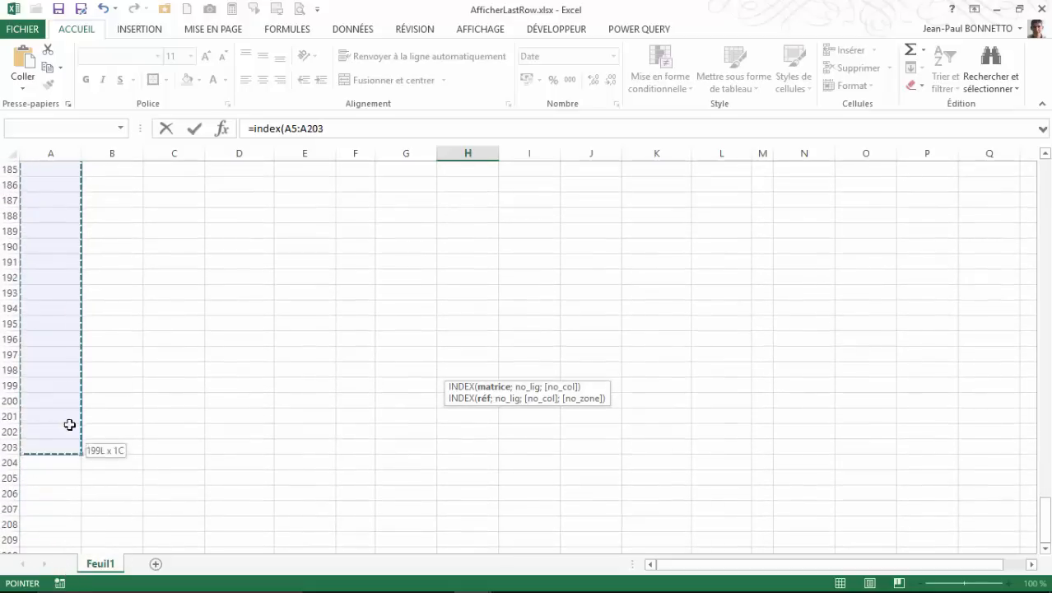
{"action": "left_click_drag", "start_coordinate": [68, 401], "coordinate": [68, 401]}
{"action": "left_click_drag", "start_coordinate": [1045, 518], "coordinate": [1047, 169]}
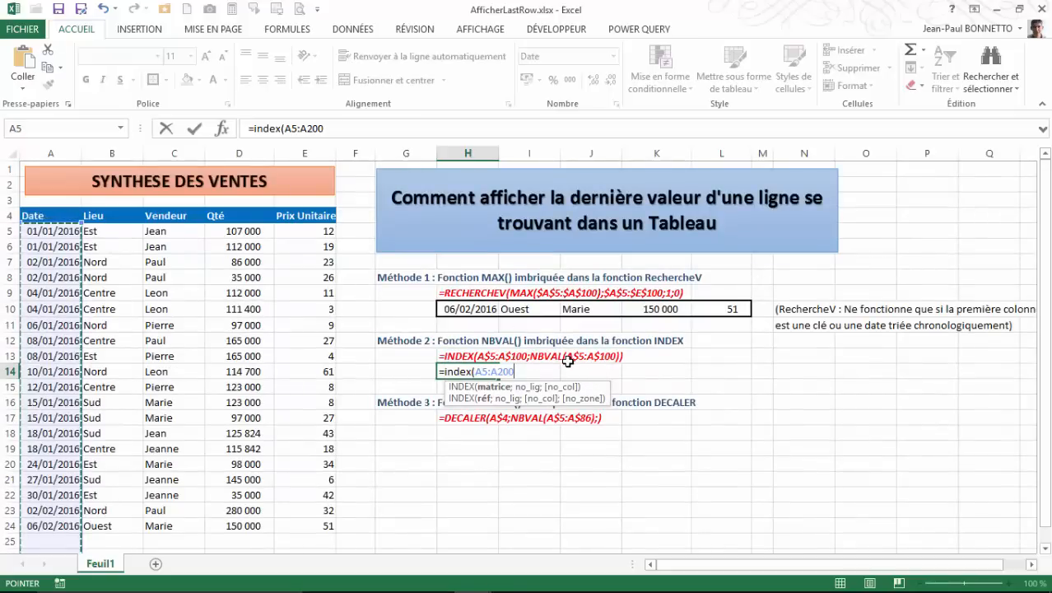
{"action": "key", "text": "F4"}
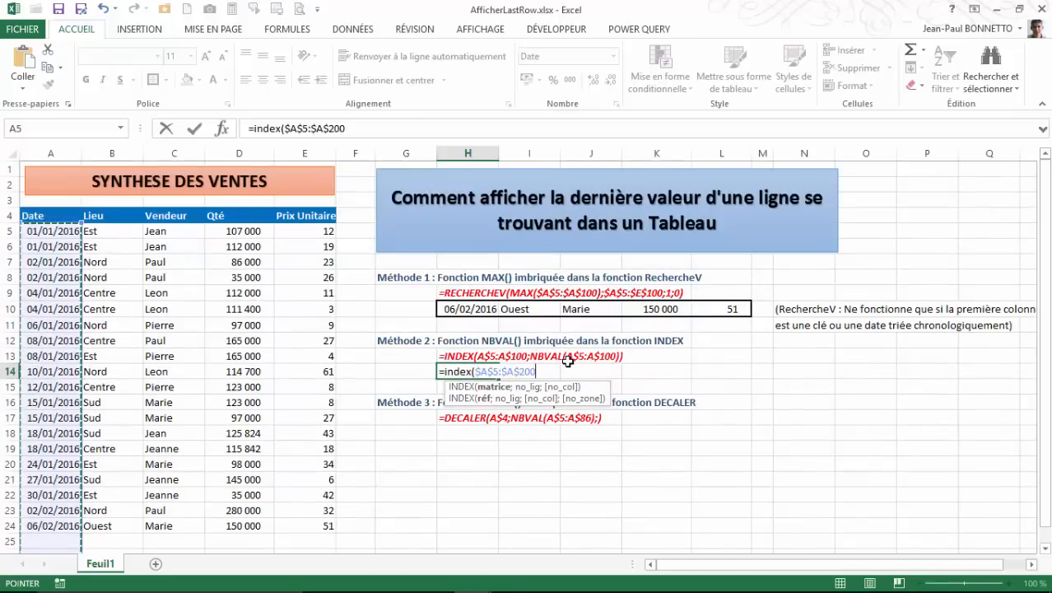
{"action": "key", "text": "F4"}
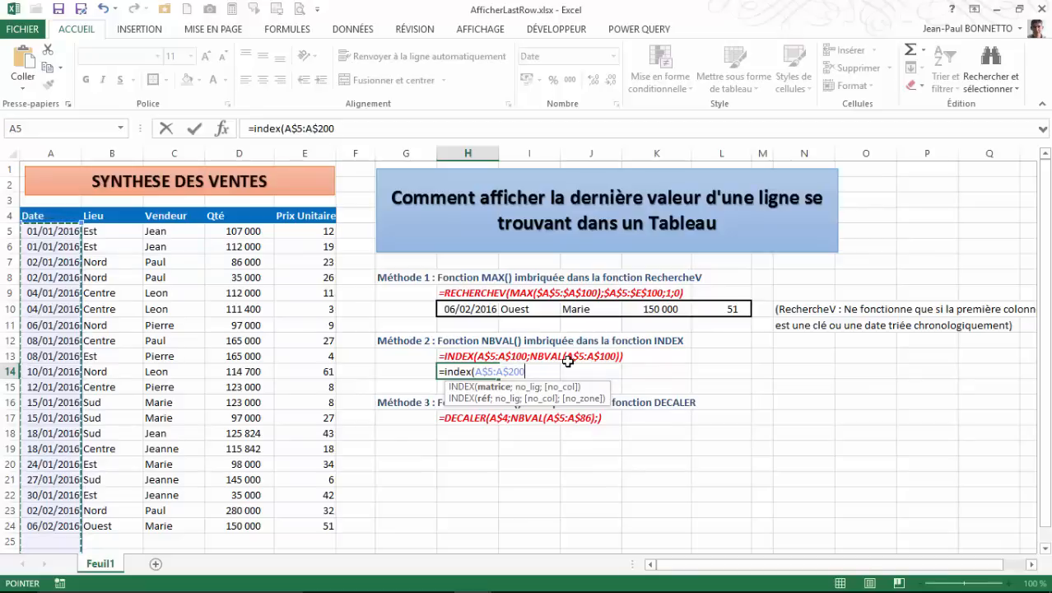
{"action": "type", "text": ";"}
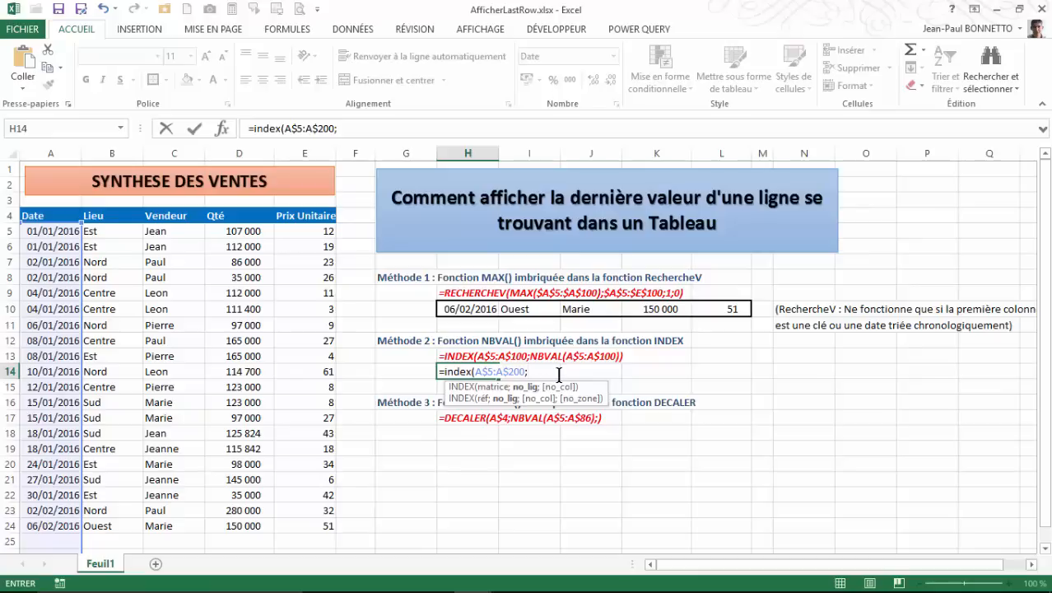
Nest NBVAL(A$5:A$200) as the row number of the H14 INDEX formula and enter the formula.
{"action": "type", "text": "nbval"}
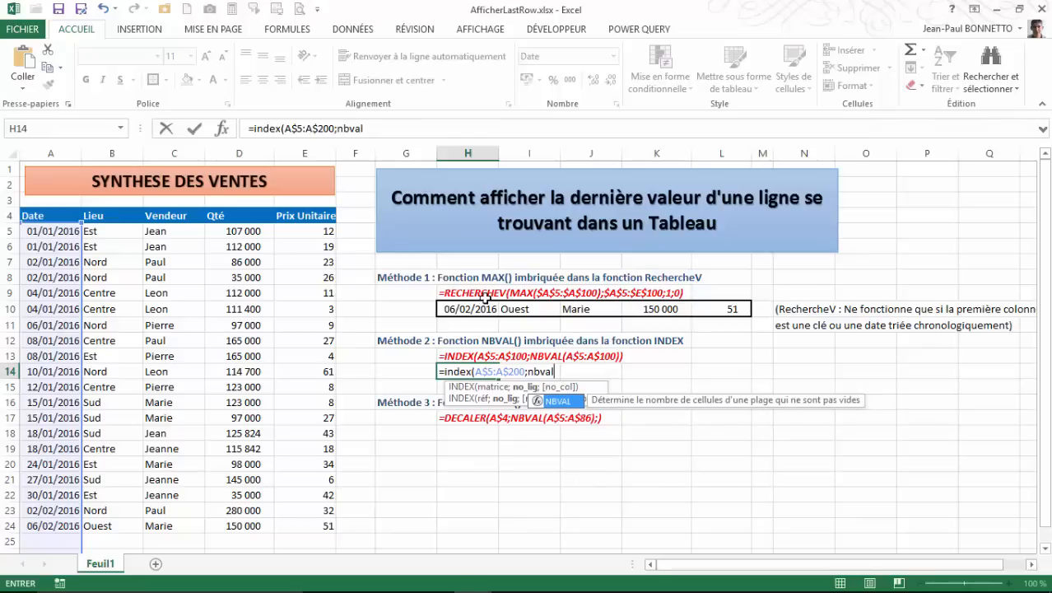
{"action": "type", "text": "("}
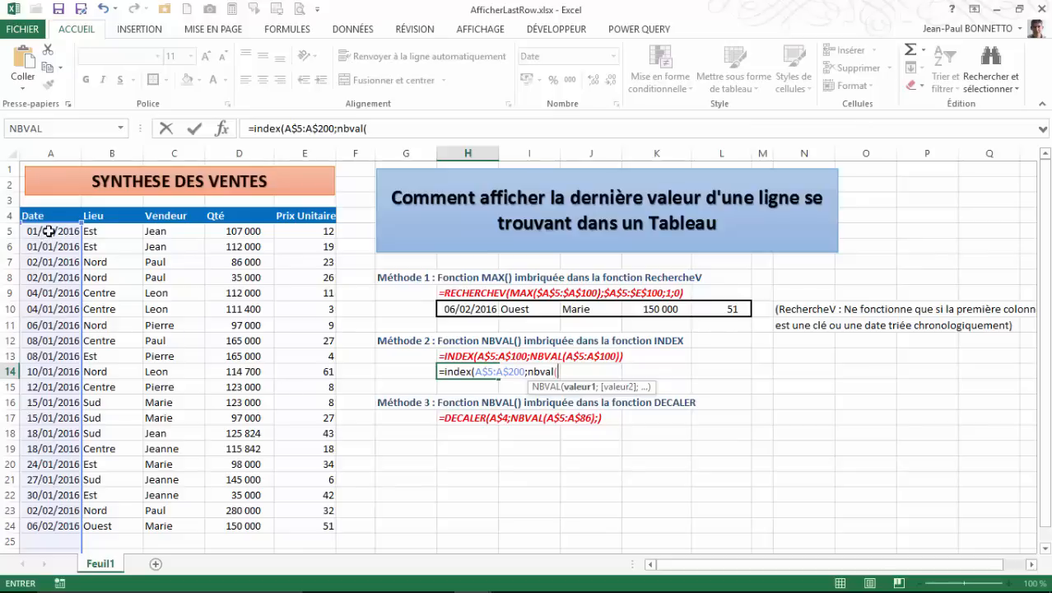
{"action": "mouse_move", "coordinate": [48, 231]}
{"action": "left_mouse_down"}
{"action": "mouse_move", "coordinate": [52, 580]}
{"action": "mouse_move", "coordinate": [25, 249]}
{"action": "mouse_move", "coordinate": [47, 145]}
{"action": "mouse_move", "coordinate": [47, 233]}
{"action": "left_mouse_up"}
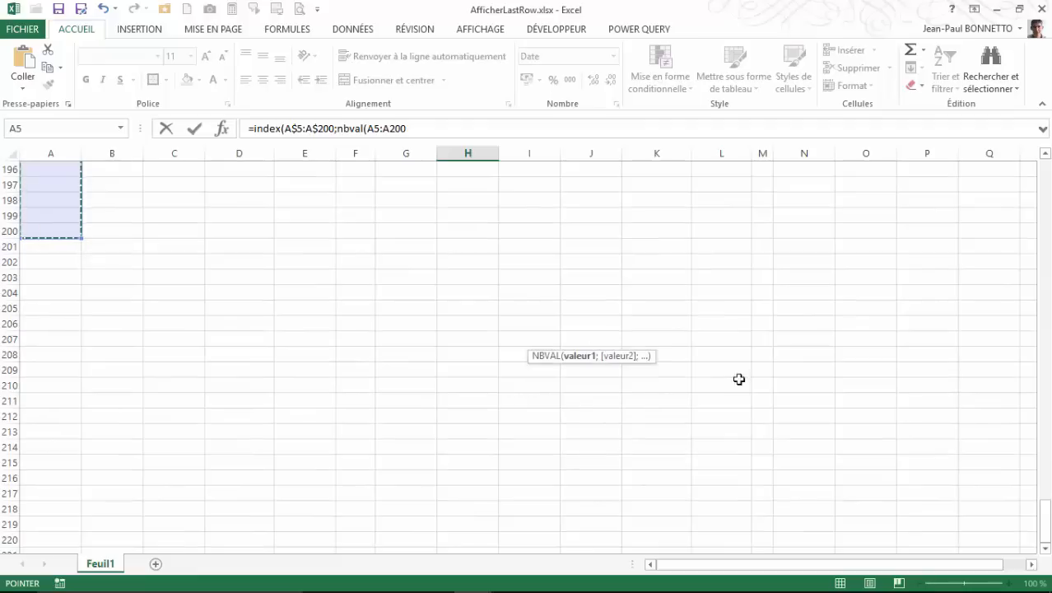
{"action": "left_click_drag", "start_coordinate": [1044, 519], "coordinate": [1044, 177]}
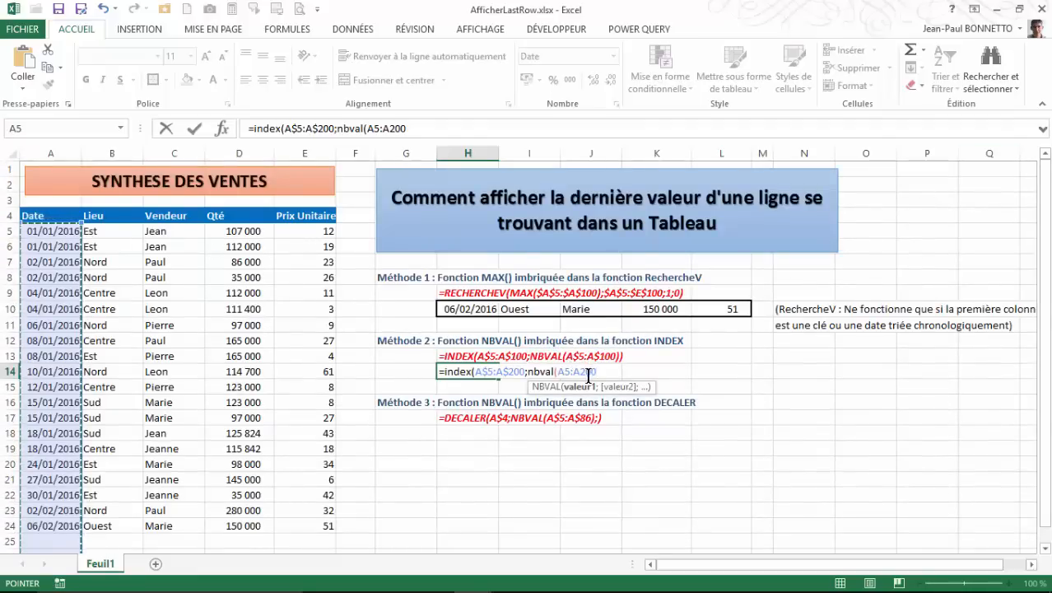
{"action": "key", "text": "F4"}
{"action": "key", "text": "F4"}
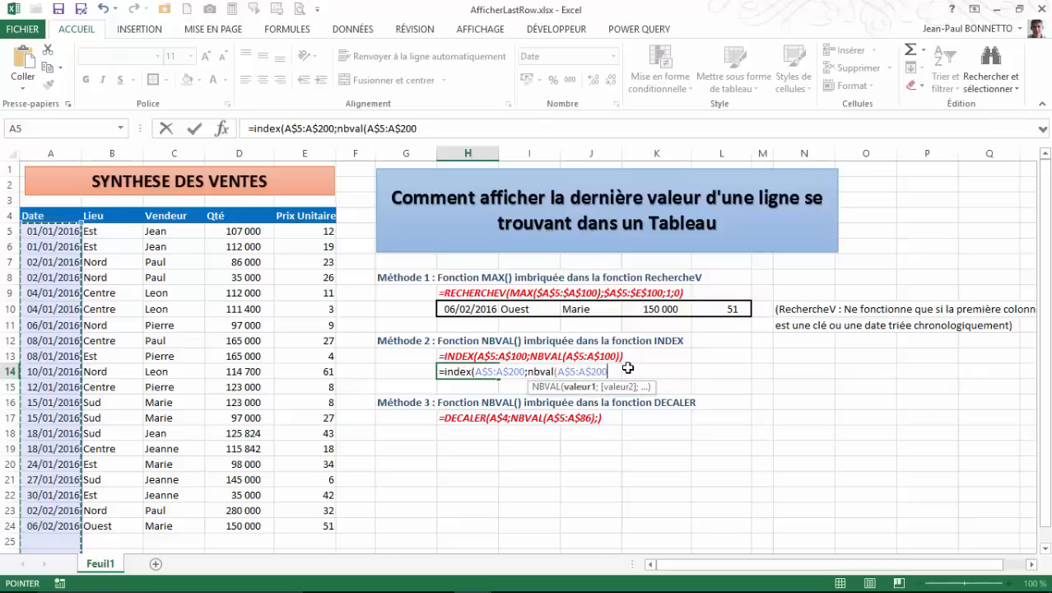
{"action": "type", "text": ")"}
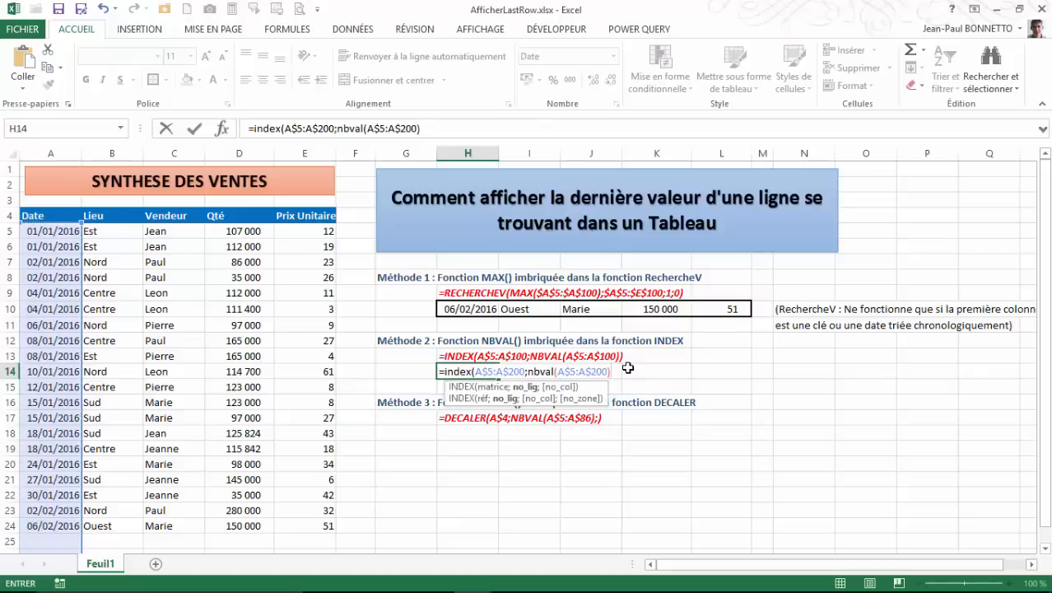
{"action": "type", "text": ")"}
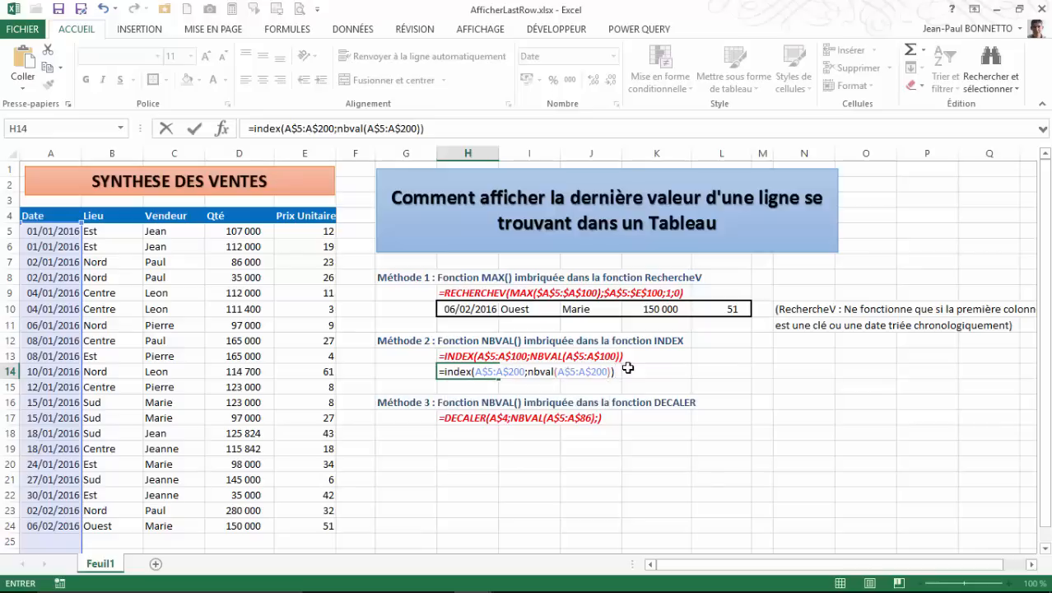
{"action": "key", "text": "Return"}
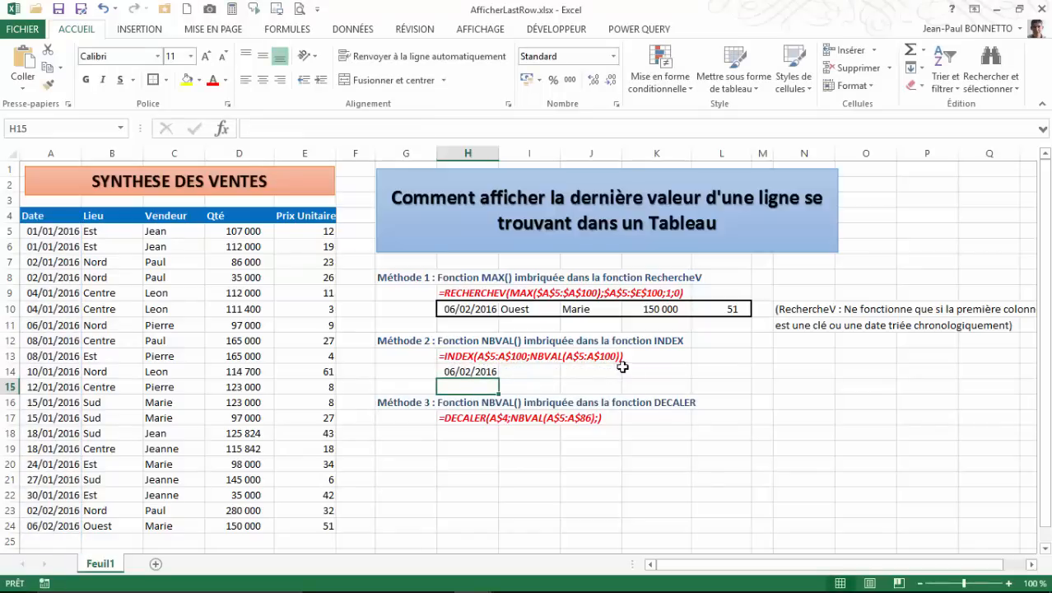
Copy the H14 INDEX formula to I14 and compare the two results with A24 and B24.
{"action": "left_click", "coordinate": [486, 372]}
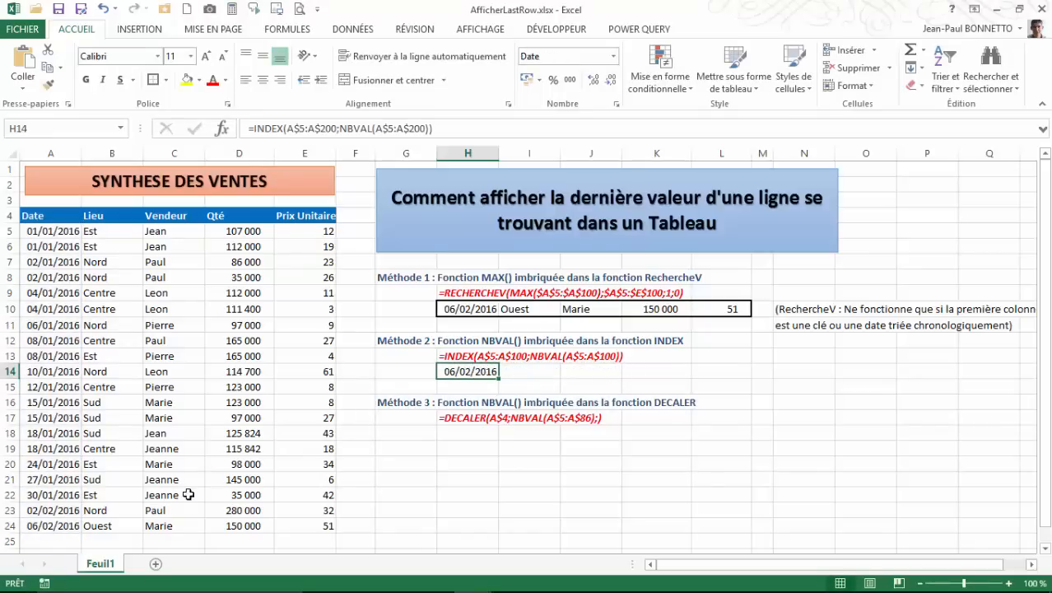
{"action": "left_click", "coordinate": [43, 526]}
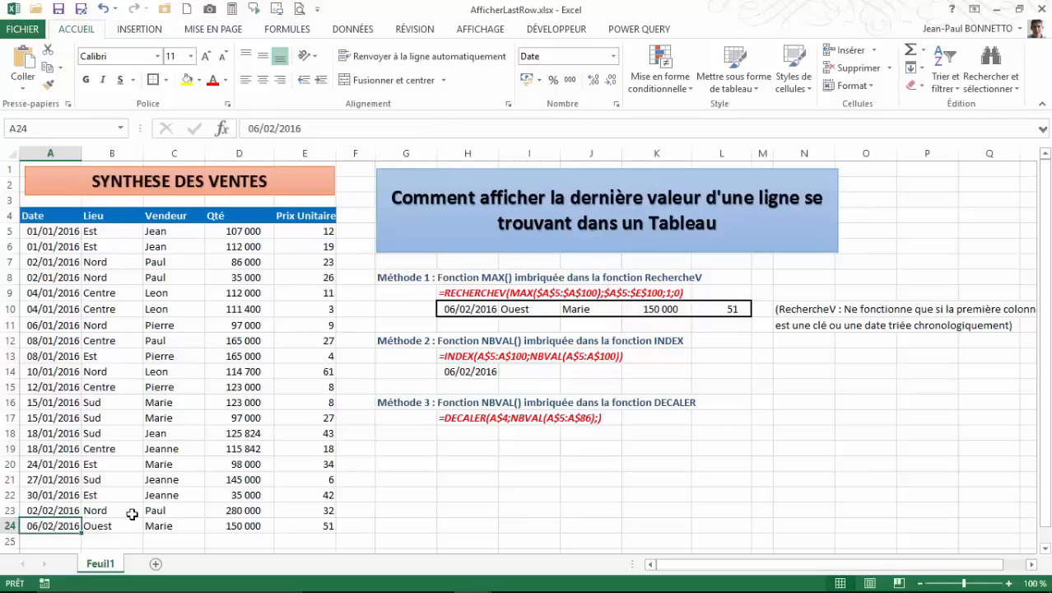
{"action": "left_click", "coordinate": [474, 371]}
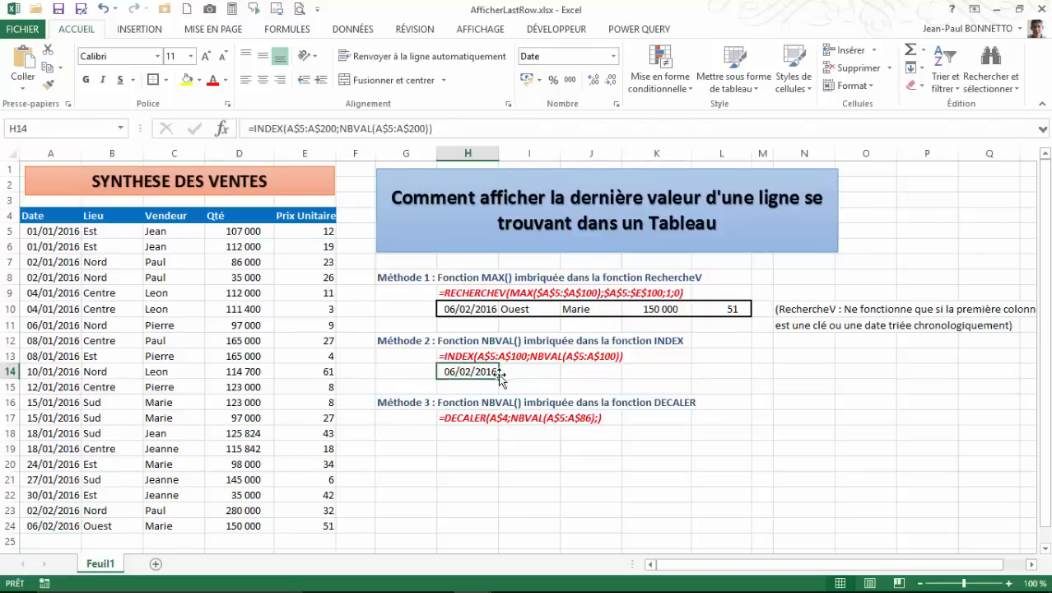
{"action": "left_click_drag", "start_coordinate": [498, 377], "coordinate": [559, 387]}
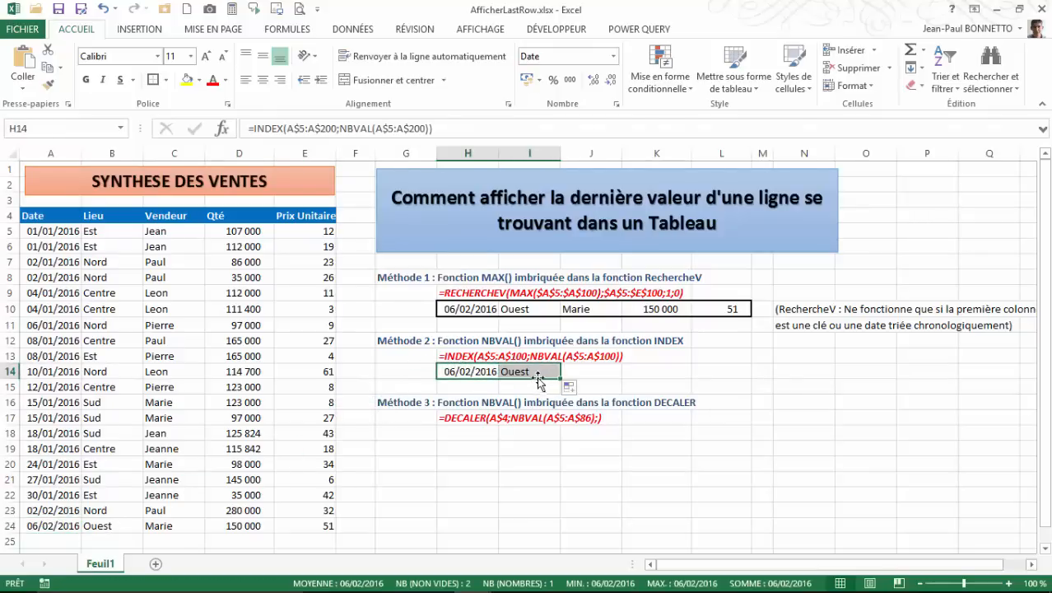
{"action": "left_click", "coordinate": [520, 375]}
{"action": "left_click", "coordinate": [132, 523]}
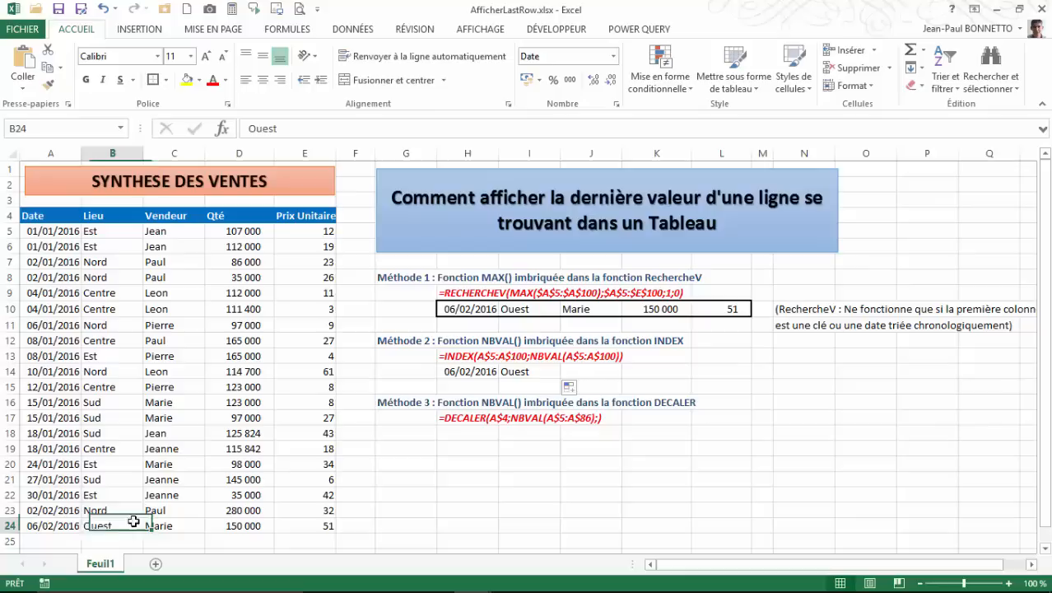
Copy the I14 INDEX formula across J14:L14, checking the seller result against C24.
{"action": "left_click", "coordinate": [556, 375]}
{"action": "left_click_drag", "start_coordinate": [561, 378], "coordinate": [606, 379]}
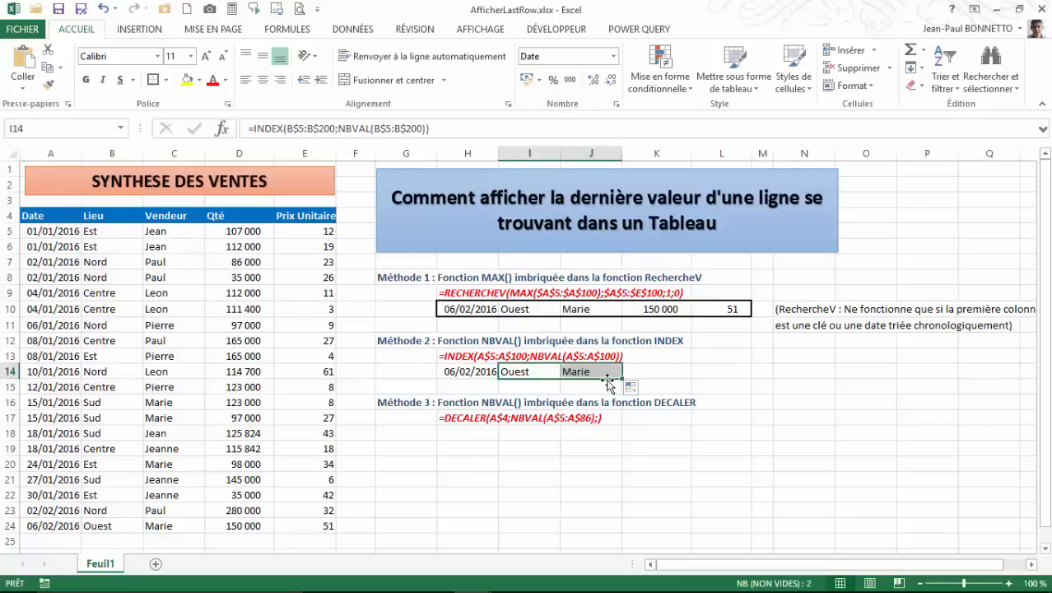
{"action": "left_click", "coordinate": [611, 377]}
{"action": "left_click", "coordinate": [198, 523]}
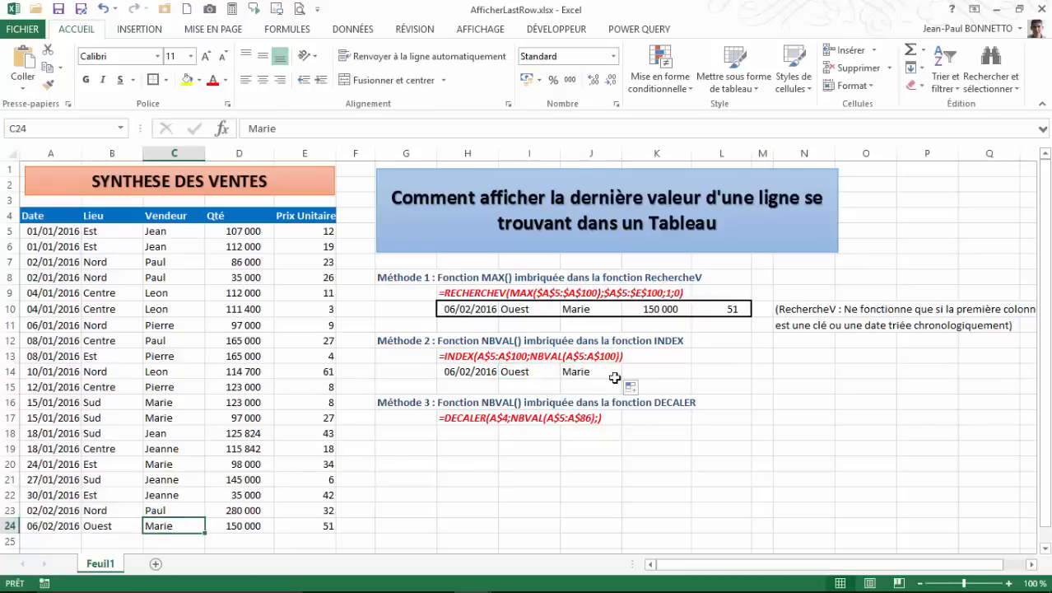
{"action": "left_click", "coordinate": [586, 359]}
{"action": "left_click", "coordinate": [606, 370]}
{"action": "left_click_drag", "start_coordinate": [623, 380], "coordinate": [748, 381]}
Format K14:L14 as numbers with a thousands separator and no decimals, like K10:L10.
{"action": "left_click_drag", "start_coordinate": [663, 310], "coordinate": [728, 308]}
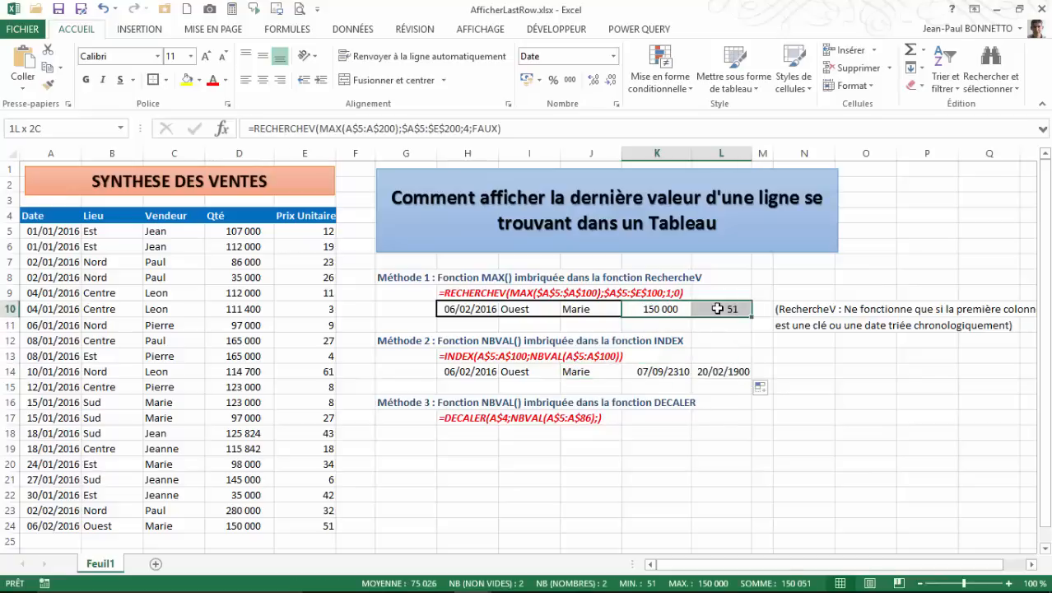
{"action": "left_click_drag", "start_coordinate": [647, 370], "coordinate": [713, 367]}
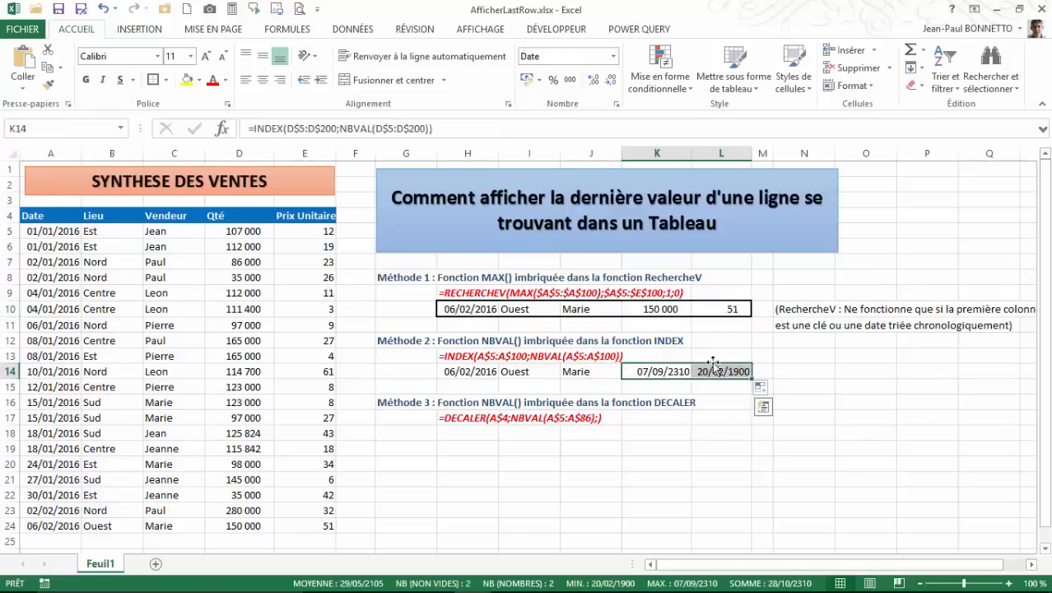
{"action": "left_click", "coordinate": [570, 80]}
{"action": "left_click", "coordinate": [611, 80]}
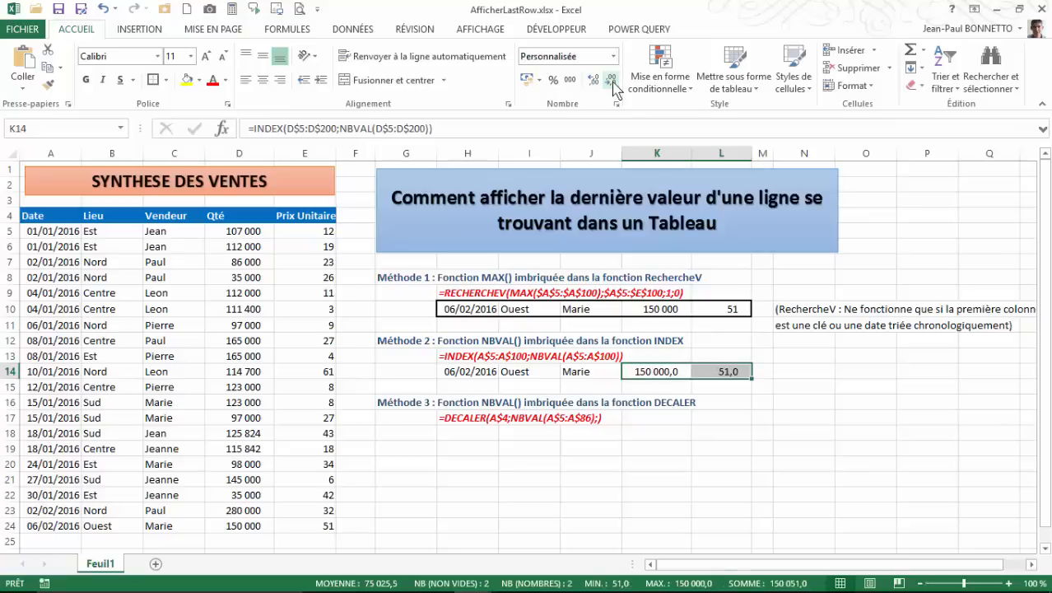
{"action": "left_click", "coordinate": [611, 80]}
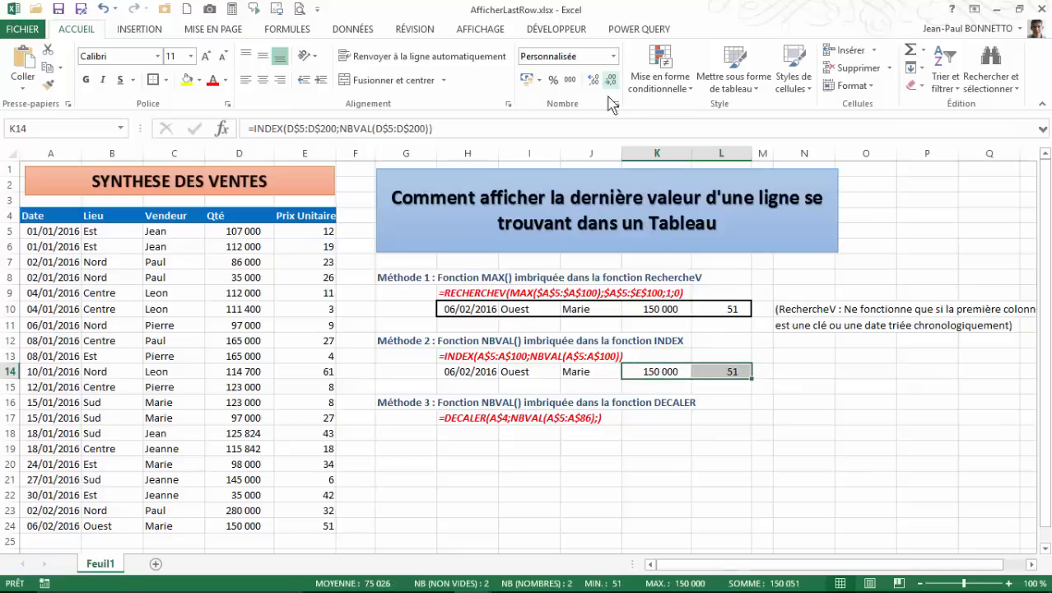
Add the date 8/2 in A25 below the sales table and check the INDEX result in H14.
{"action": "left_click", "coordinate": [468, 372]}
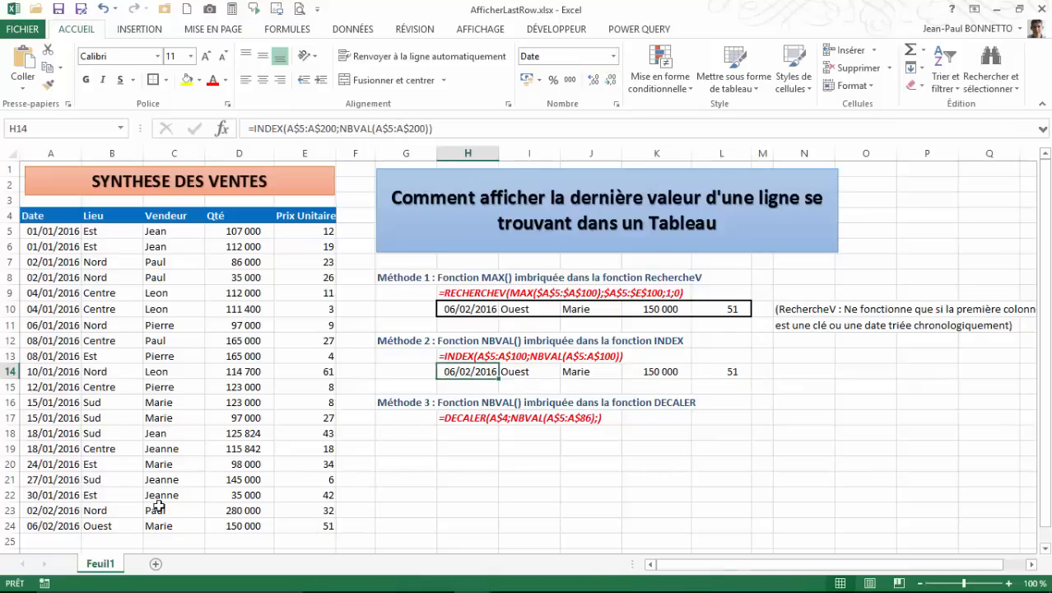
{"action": "scroll", "coordinate": [89, 500], "scroll_direction": "down", "scroll_amount": 1}
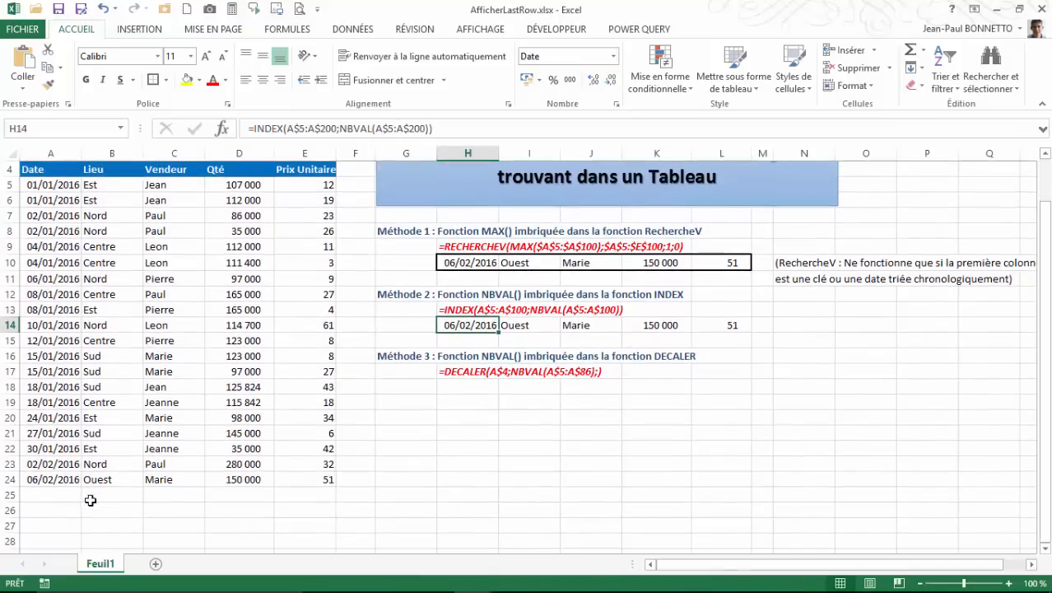
{"action": "left_click", "coordinate": [45, 497]}
{"action": "type", "text": "8/2"}
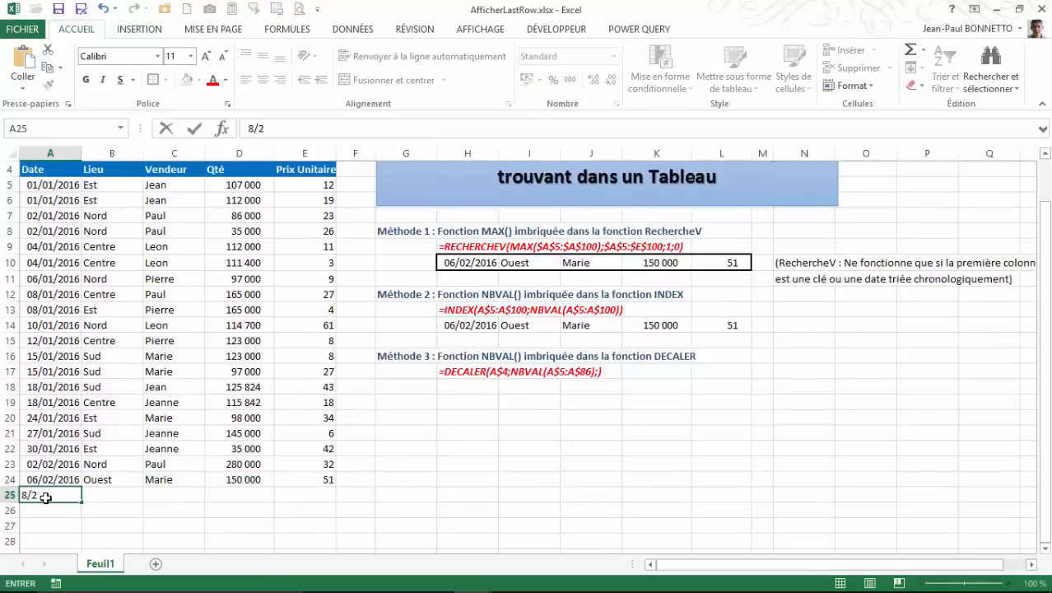
{"action": "key", "text": "Tab"}
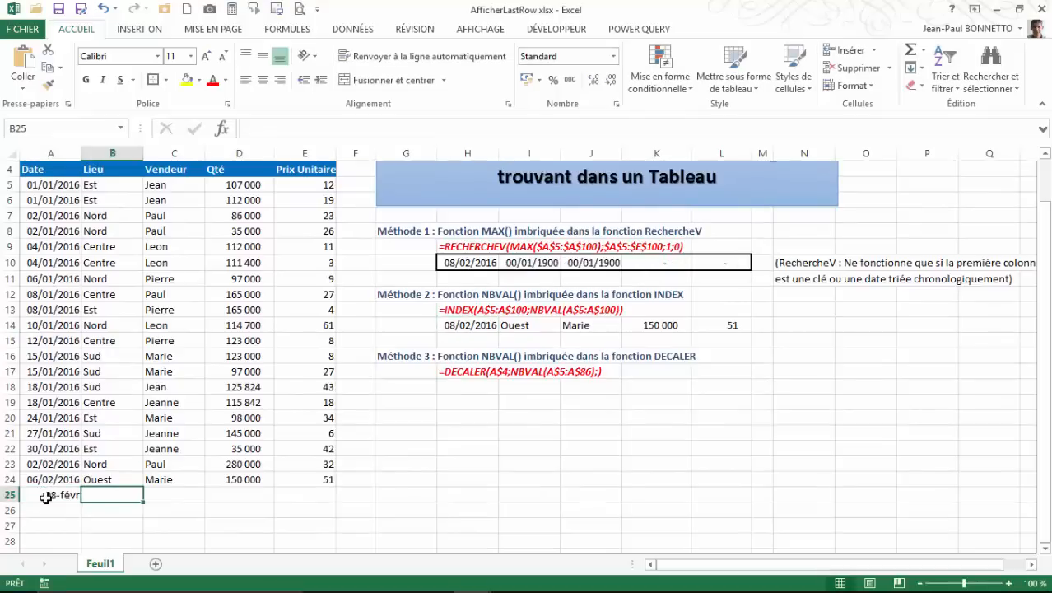
{"action": "left_click", "coordinate": [440, 328]}
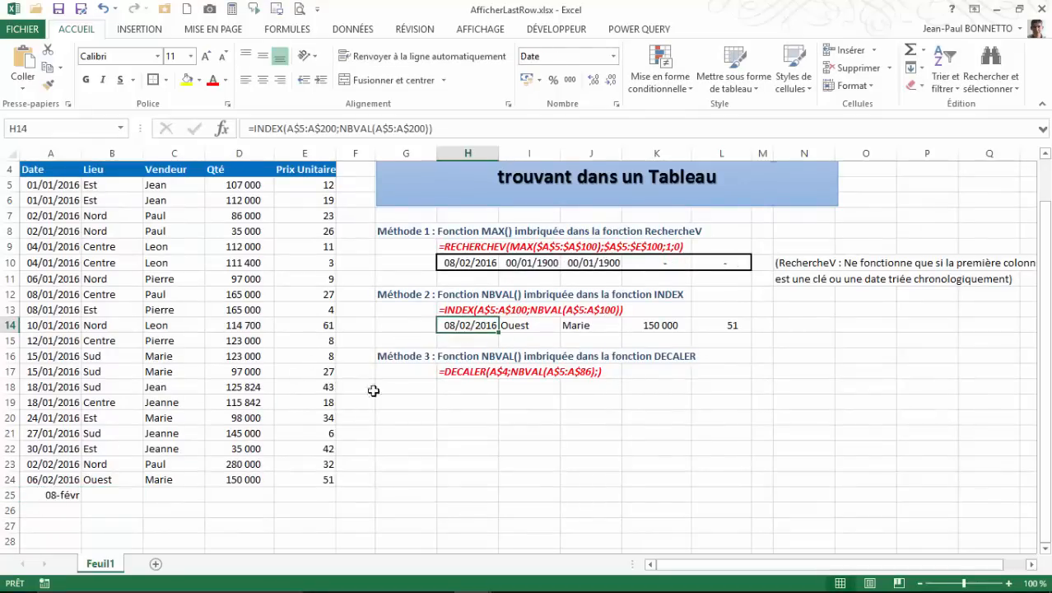
Complete row 25 with Nord as the place, the seller's first name, quantity 86000 and unit price 64.
{"action": "left_click", "coordinate": [104, 495]}
{"action": "type", "text": "Nord"}
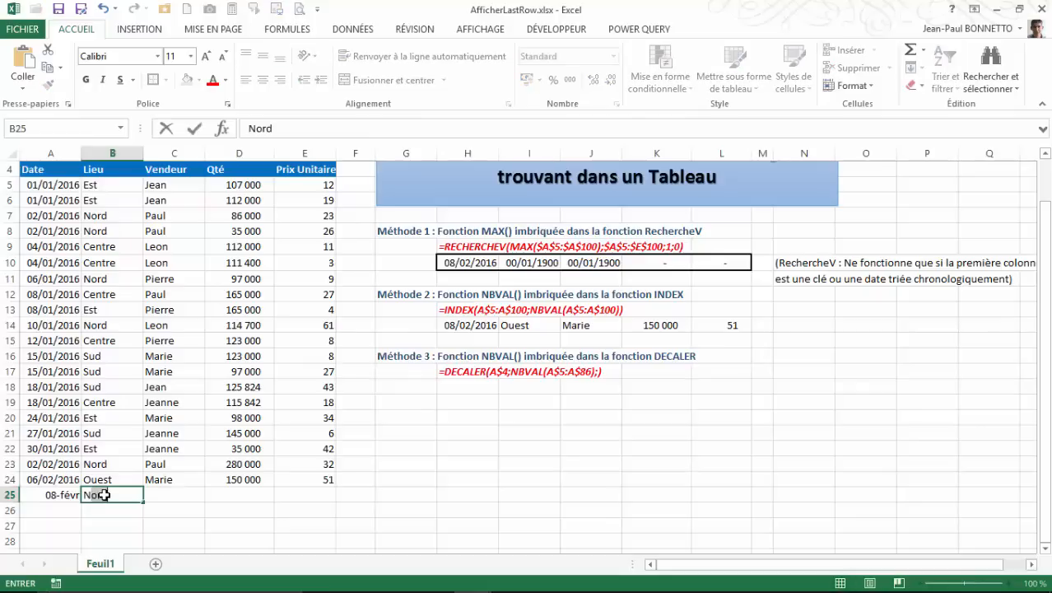
{"action": "key", "text": "Tab"}
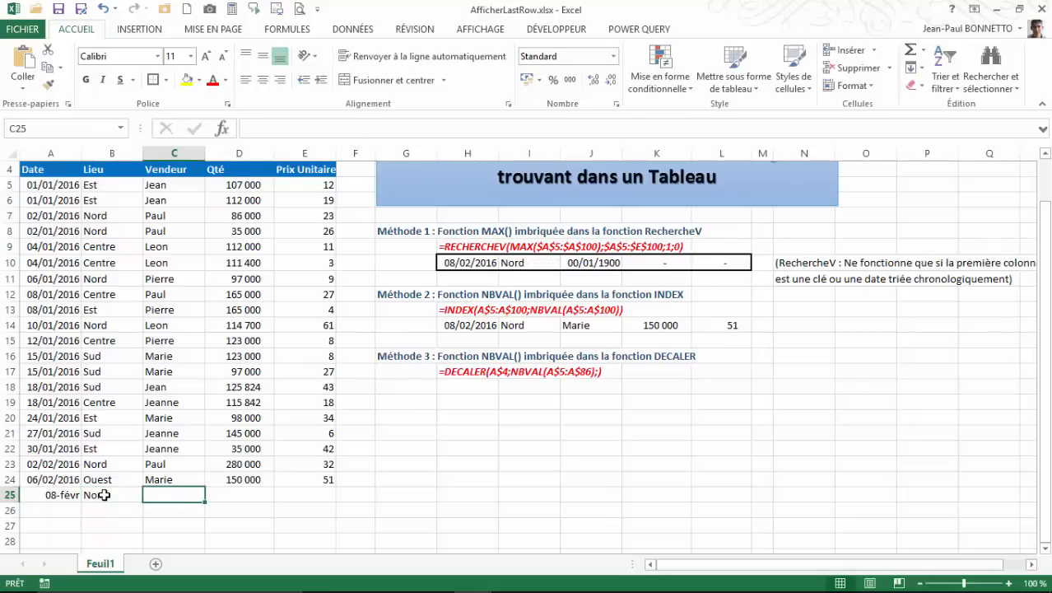
{"action": "type", "text": "Jean"}
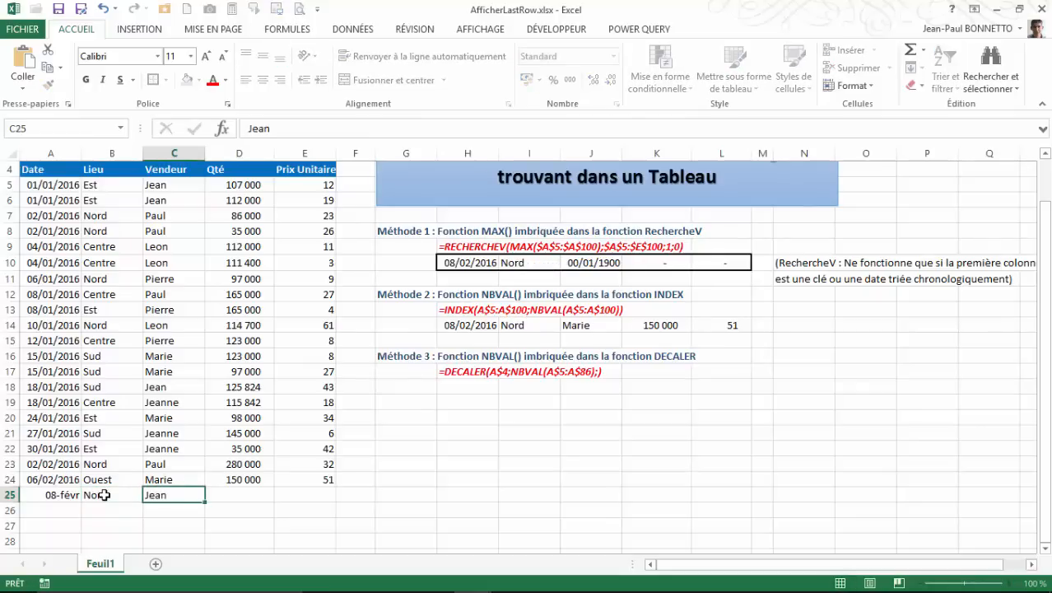
{"action": "key", "text": "Tab"}
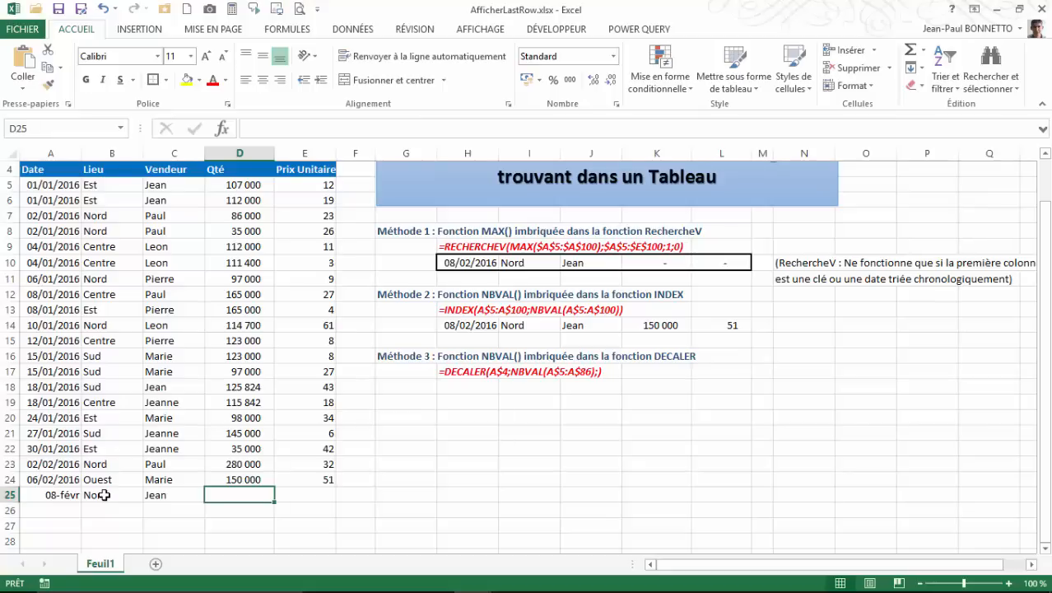
{"action": "type", "text": "86000"}
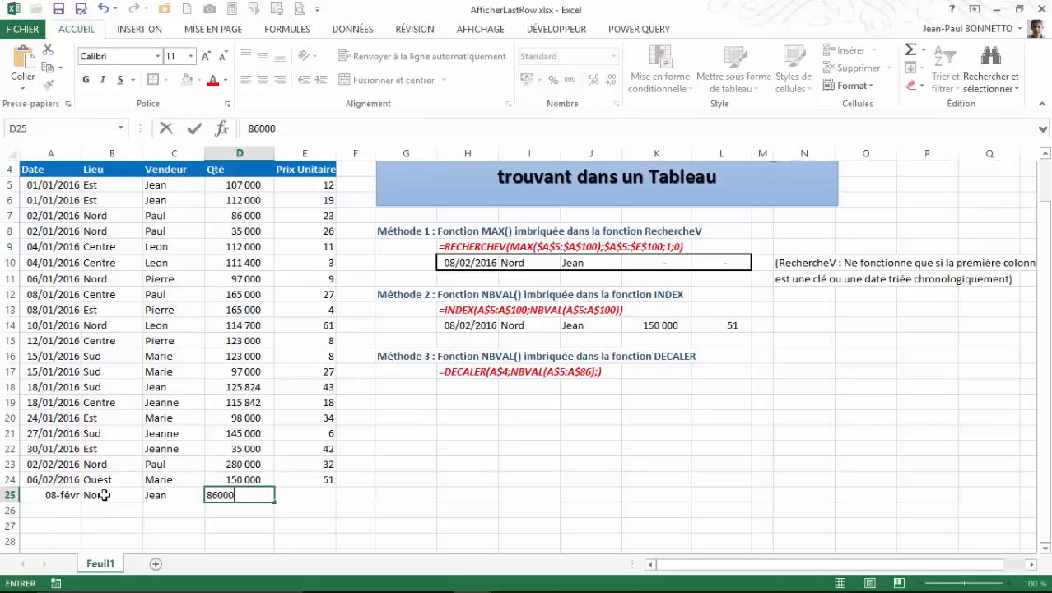
{"action": "key", "text": "Tab"}
{"action": "type", "text": "6"}
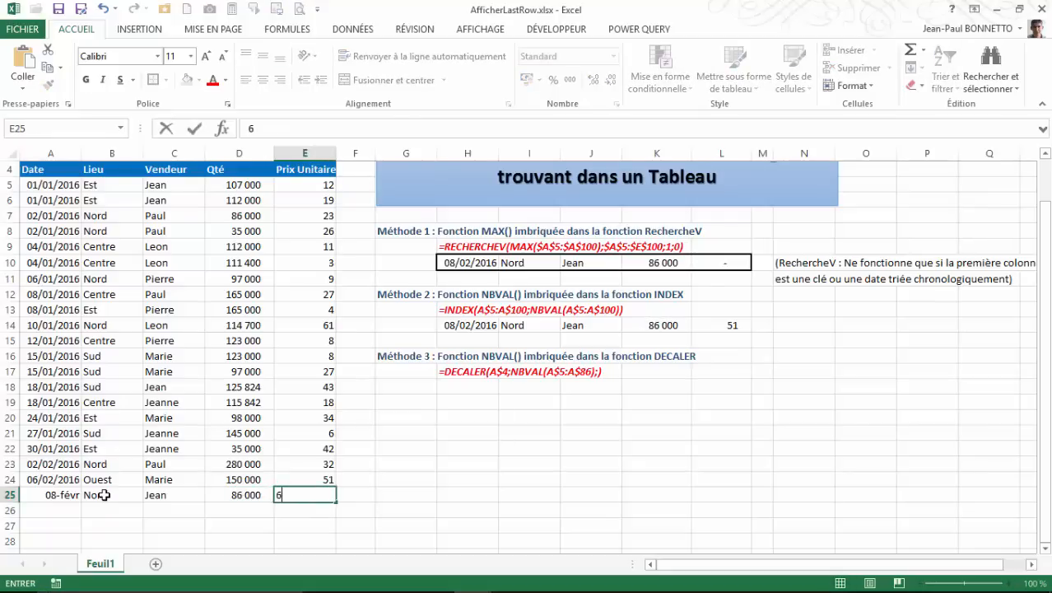
{"action": "key", "text": "Return"}
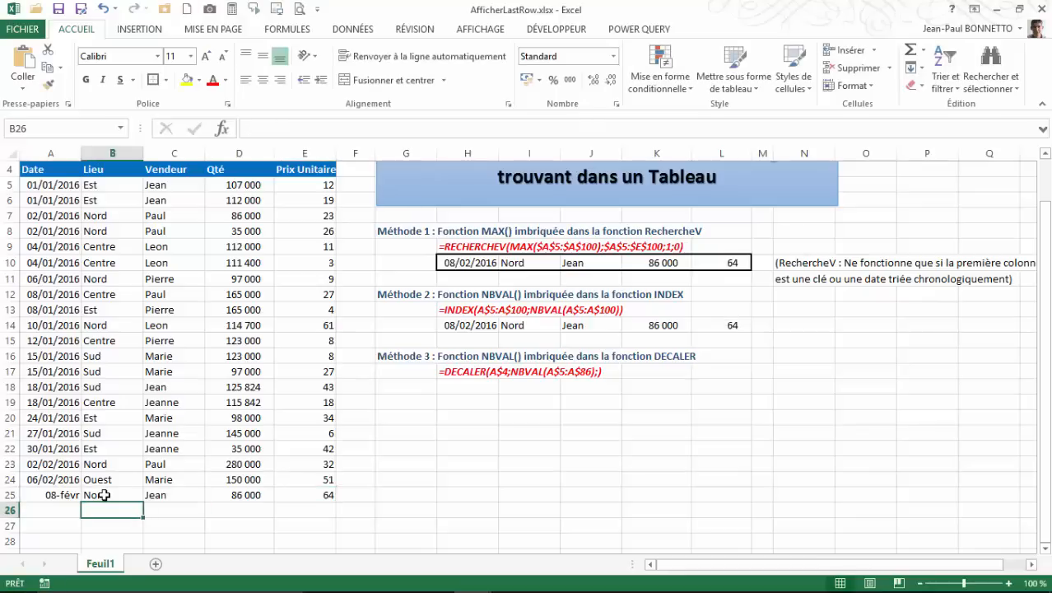
Check the INDEX formulas and results across H14:L14 against the new table row.
{"action": "left_click", "coordinate": [479, 326]}
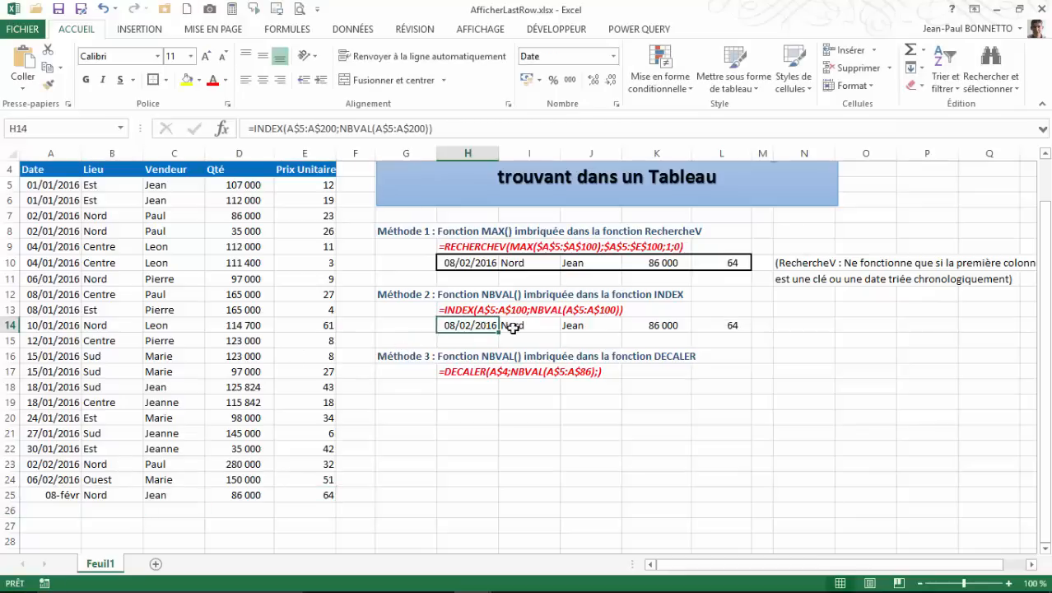
{"action": "key", "text": "Right"}
{"action": "key", "text": "Right"}
{"action": "key", "text": "Right"}
{"action": "key", "text": "Right"}
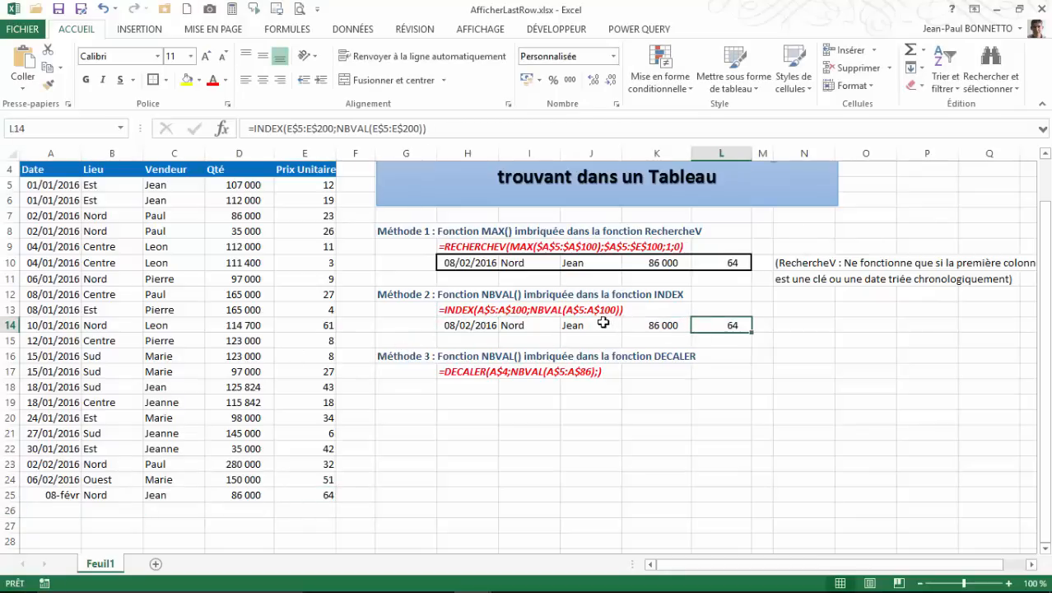
Copy the date formatting of A24 onto the new date in A25.
{"action": "left_click", "coordinate": [472, 388]}
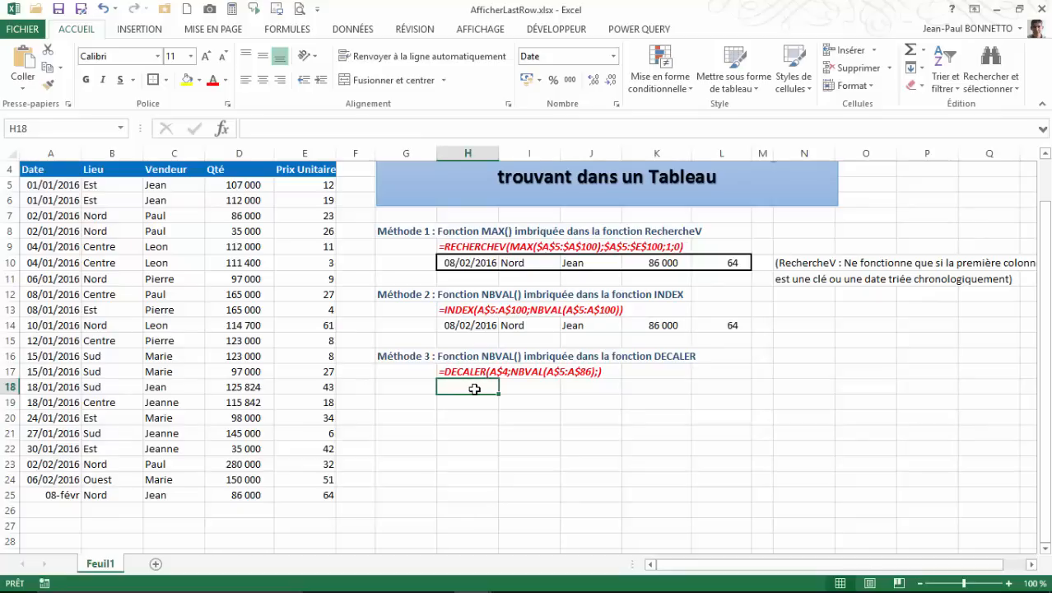
{"action": "left_click", "coordinate": [62, 481]}
{"action": "left_click", "coordinate": [48, 86]}
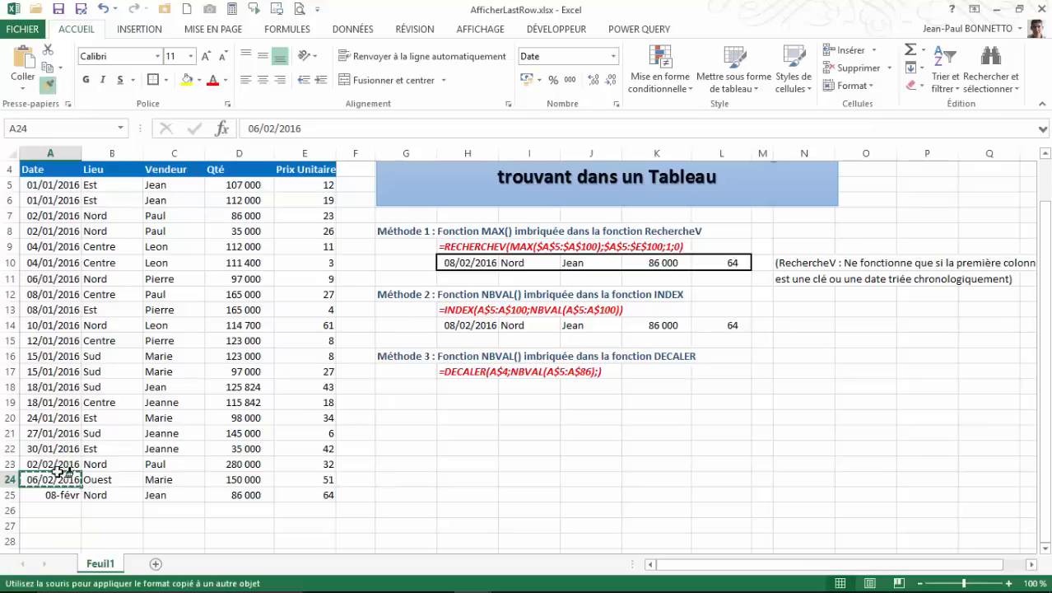
{"action": "left_click", "coordinate": [53, 495]}
{"action": "scroll", "coordinate": [447, 468], "scroll_direction": "up", "scroll_amount": 1}
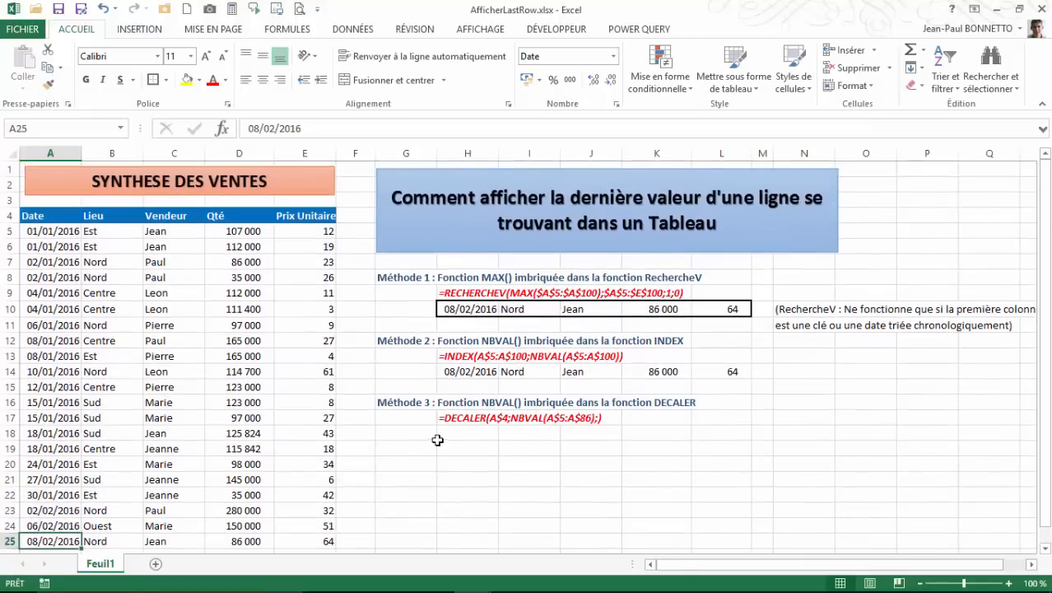
Start a DECALER formula in H18 with the row-locked header cell A$4 as its reference.
{"action": "left_click", "coordinate": [459, 434]}
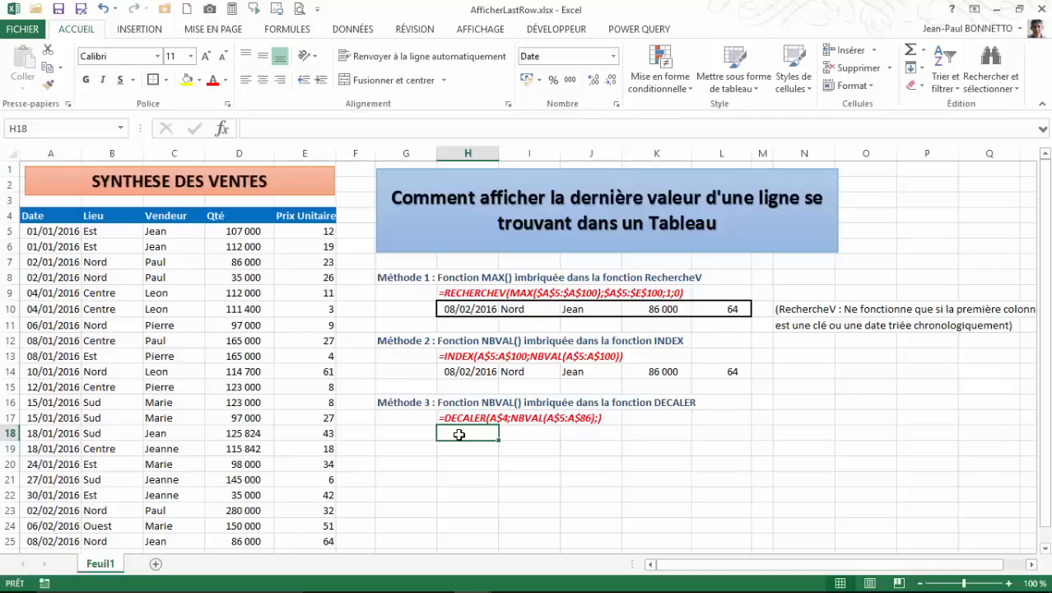
{"action": "type", "text": "=deca"}
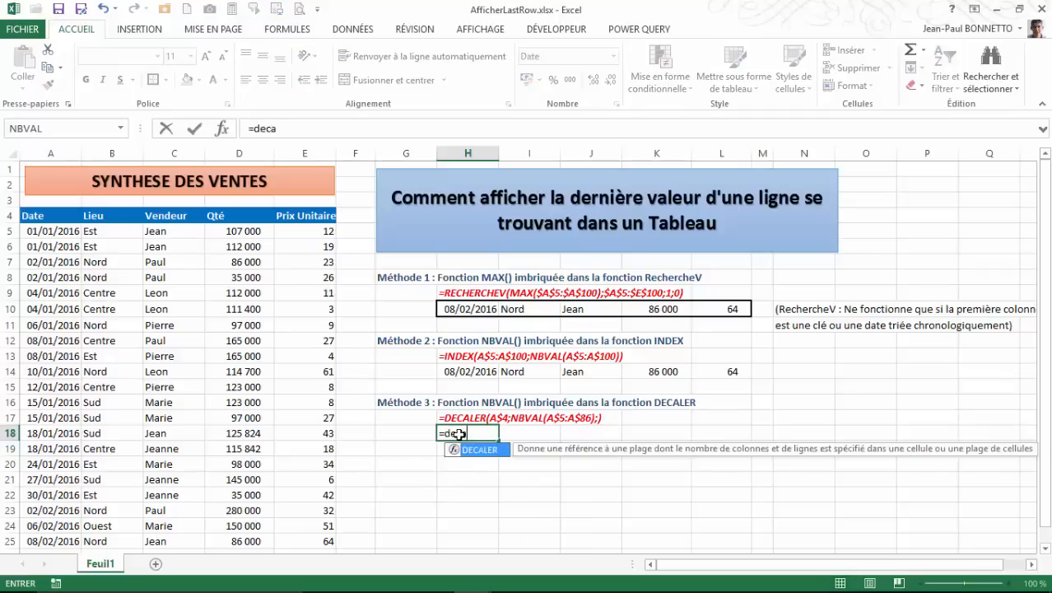
{"action": "type", "text": "ler("}
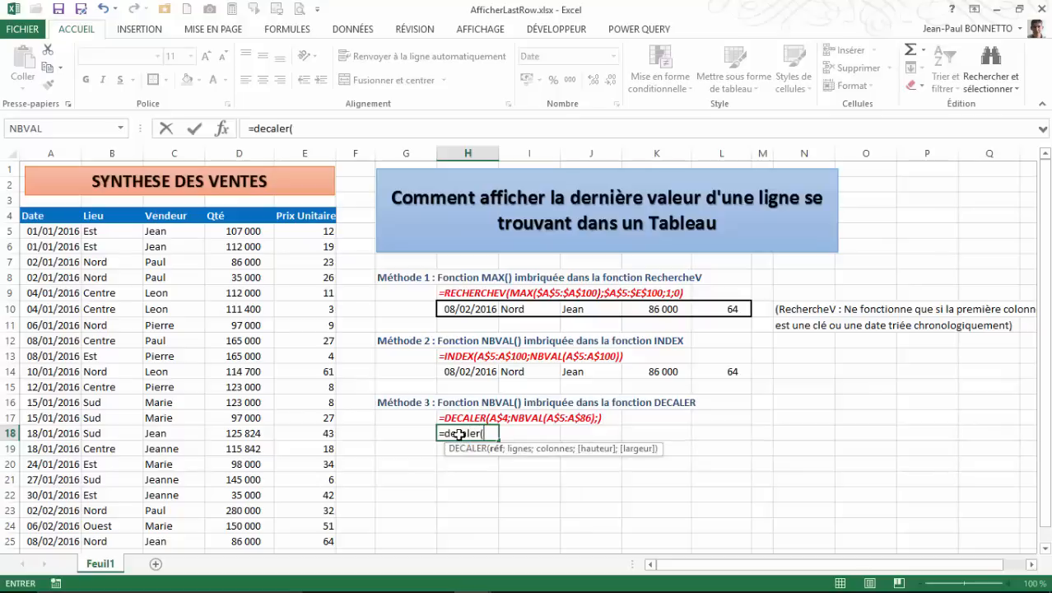
{"action": "key", "text": "BackSpace"}
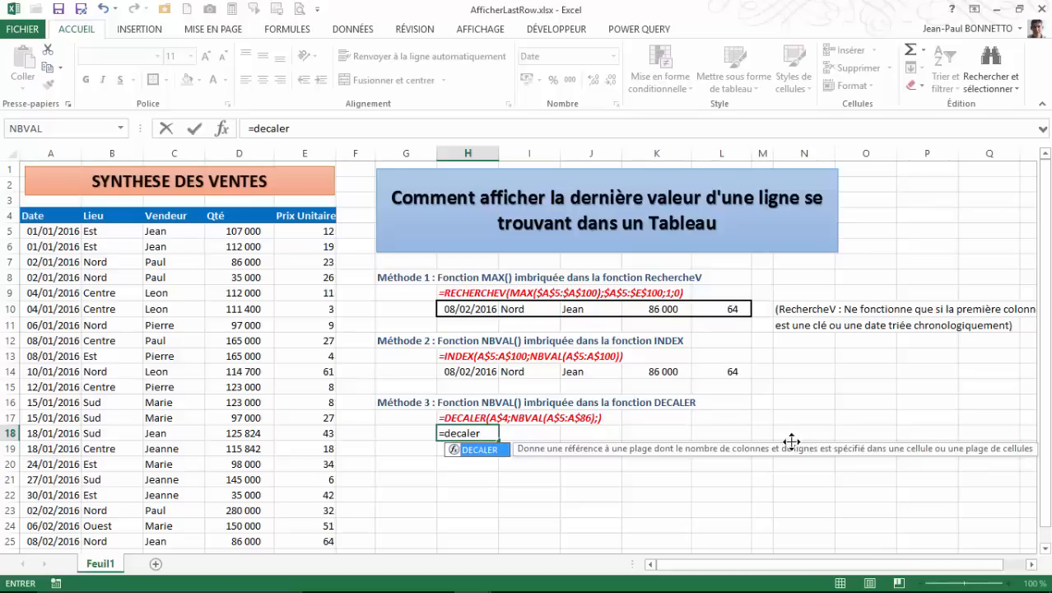
{"action": "type", "text": "("}
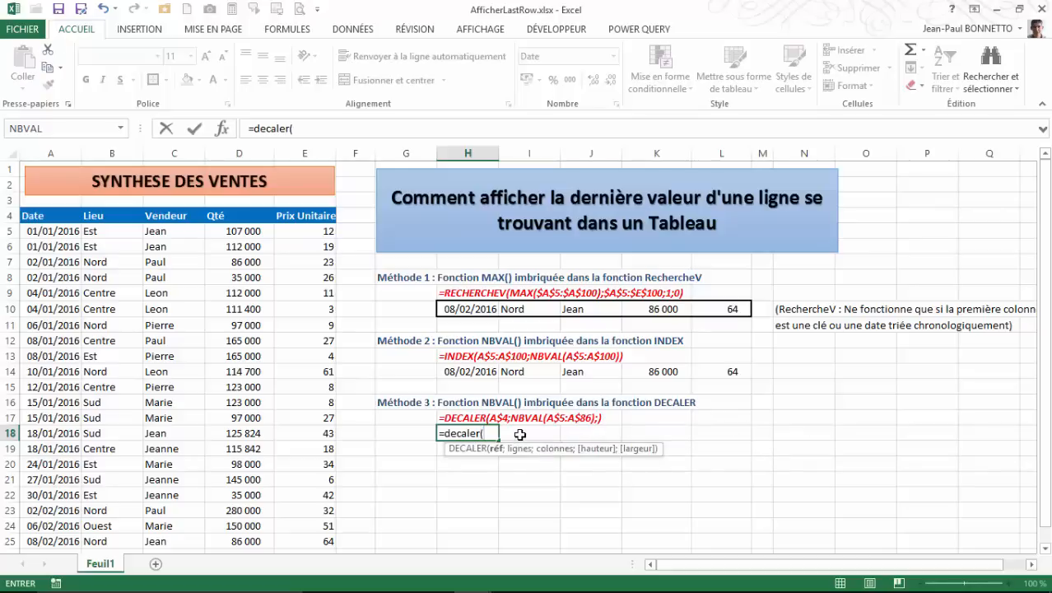
{"action": "left_click", "coordinate": [42, 231]}
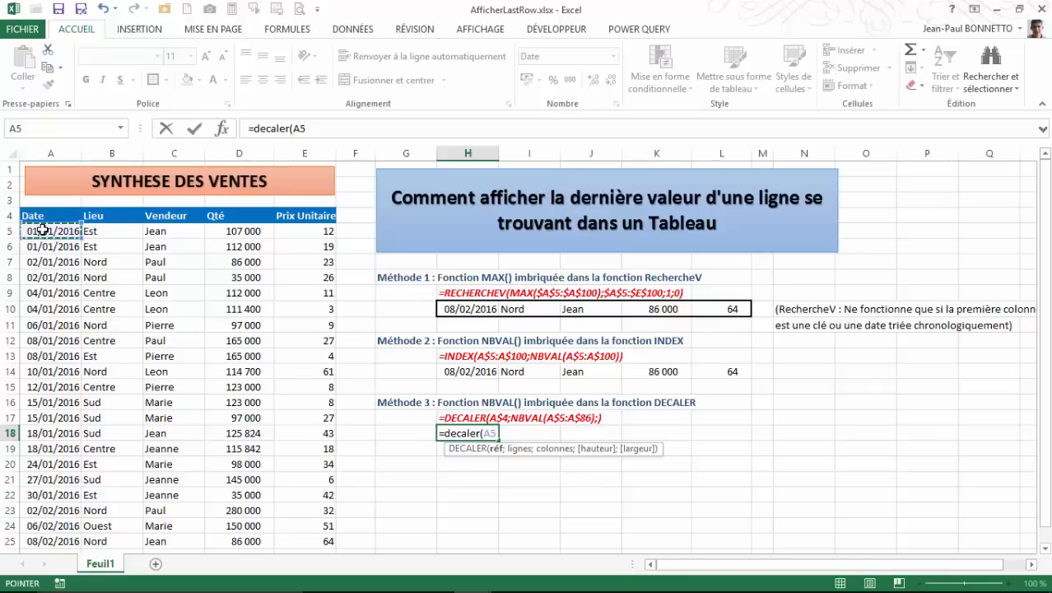
{"action": "left_click", "coordinate": [54, 215]}
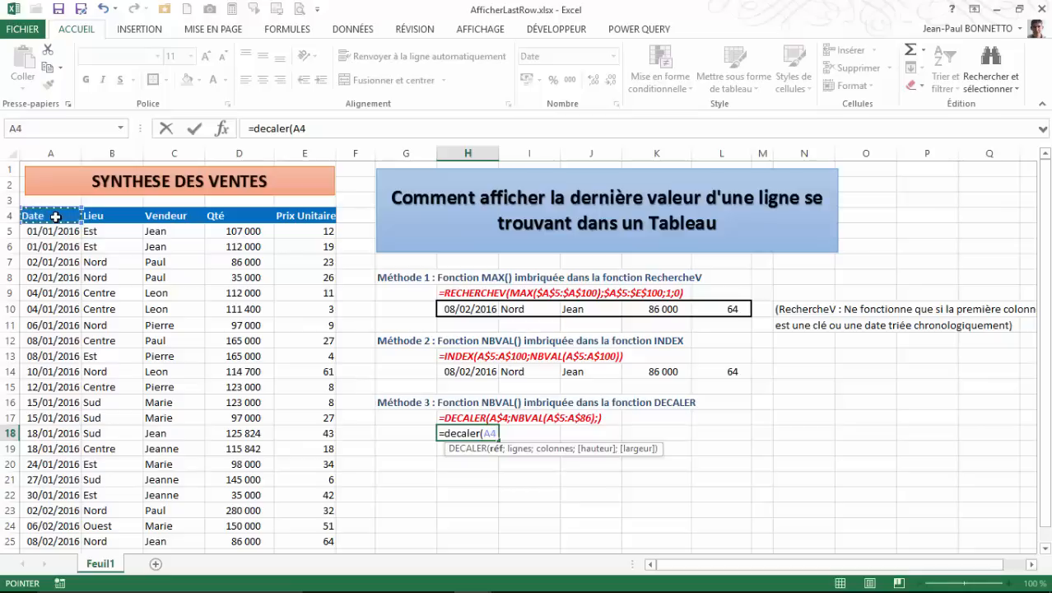
{"action": "key", "text": "F4"}
{"action": "key", "text": "F4"}
{"action": "type", "text": ";"}
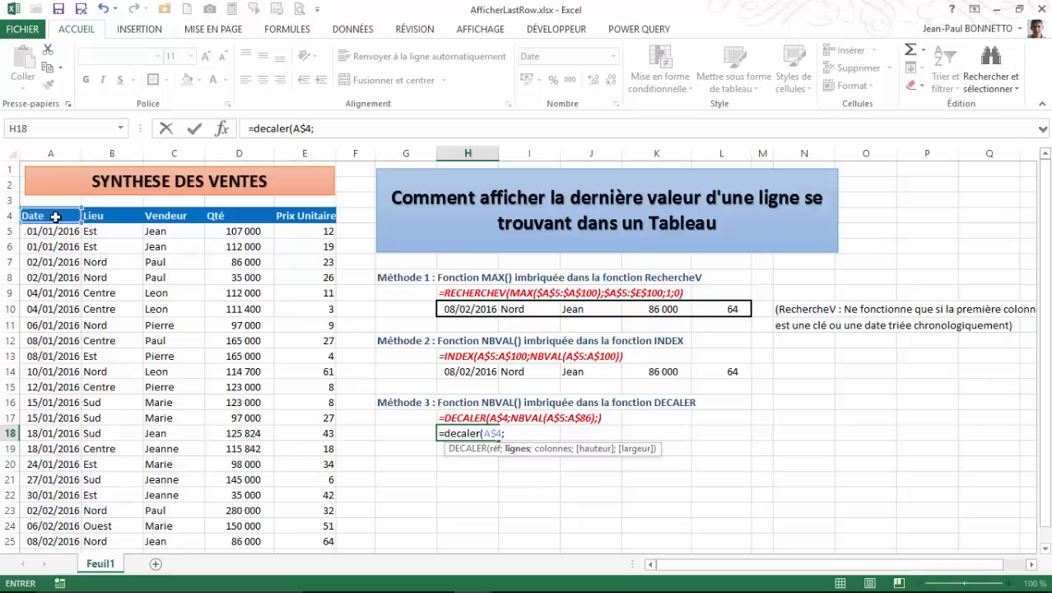
Complete the DECALER formula in H18 with NBVAL(A$5:A$200) as the row offset and an empty column argument.
{"action": "type", "text": "n"}
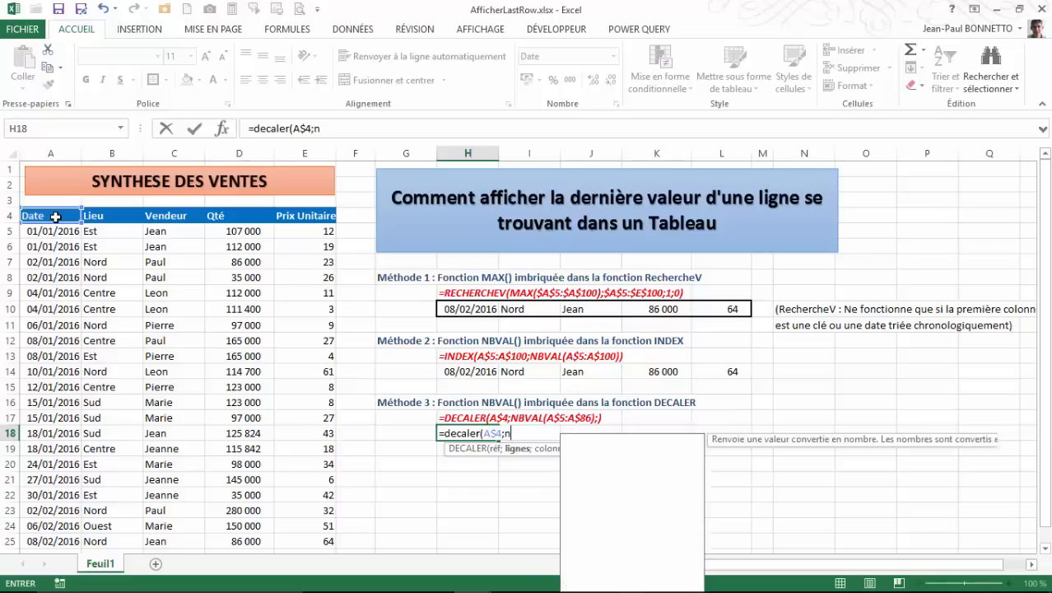
{"action": "type", "text": "bval("}
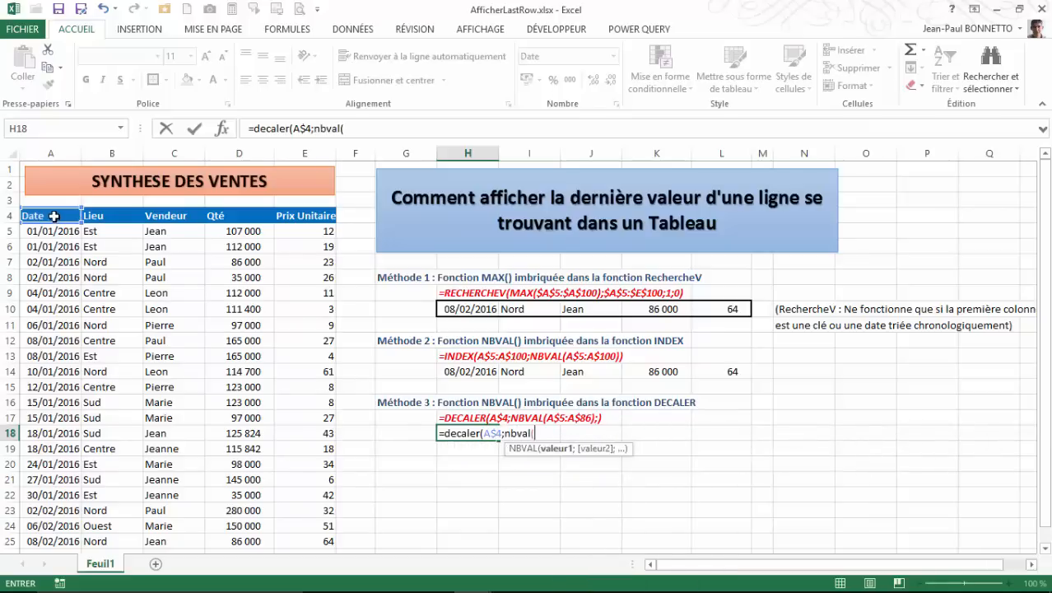
{"action": "left_click_drag", "start_coordinate": [49, 234], "coordinate": [59, 211]}
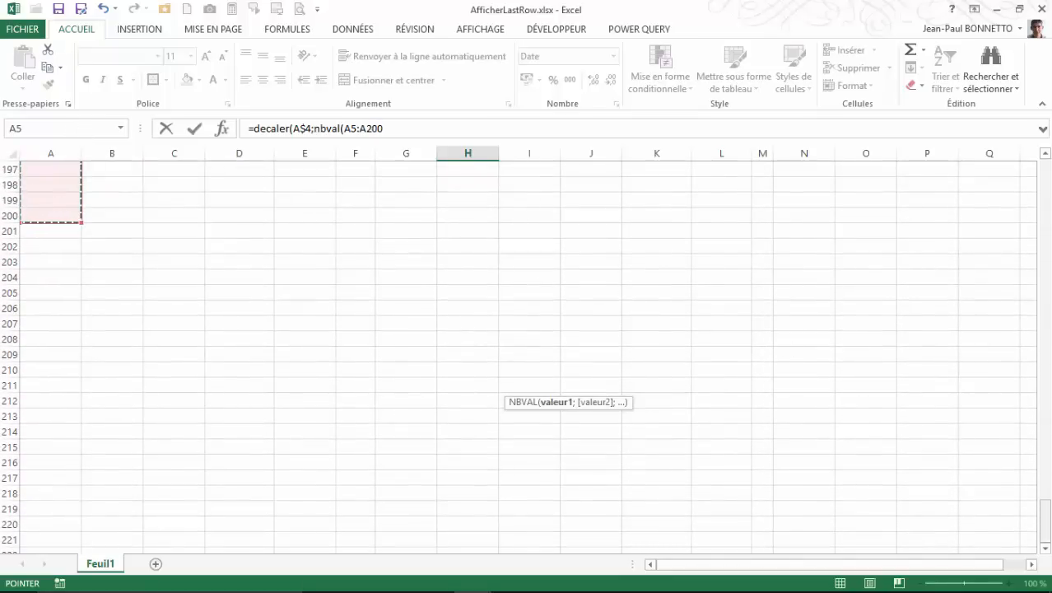
{"action": "left_click_drag", "start_coordinate": [1044, 519], "coordinate": [1005, 170]}
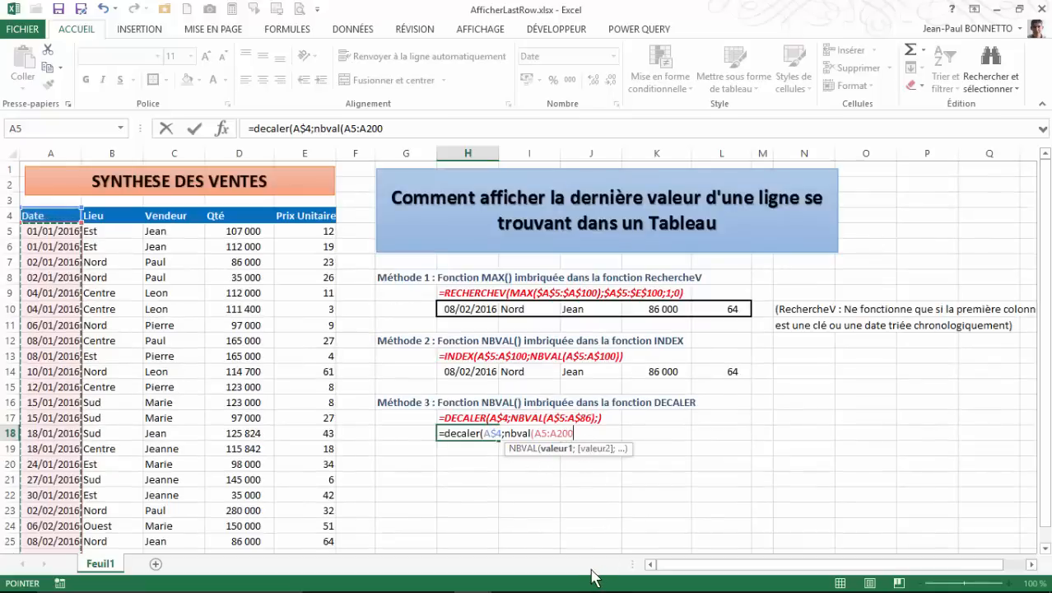
{"action": "key", "text": "F4"}
{"action": "key", "text": "F4"}
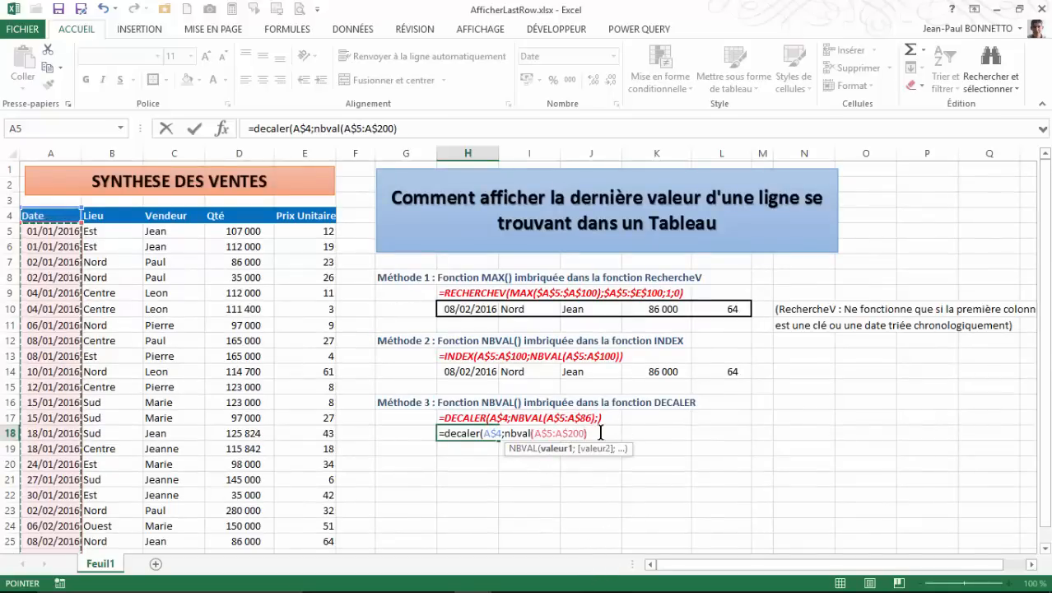
{"action": "type", "text": ")"}
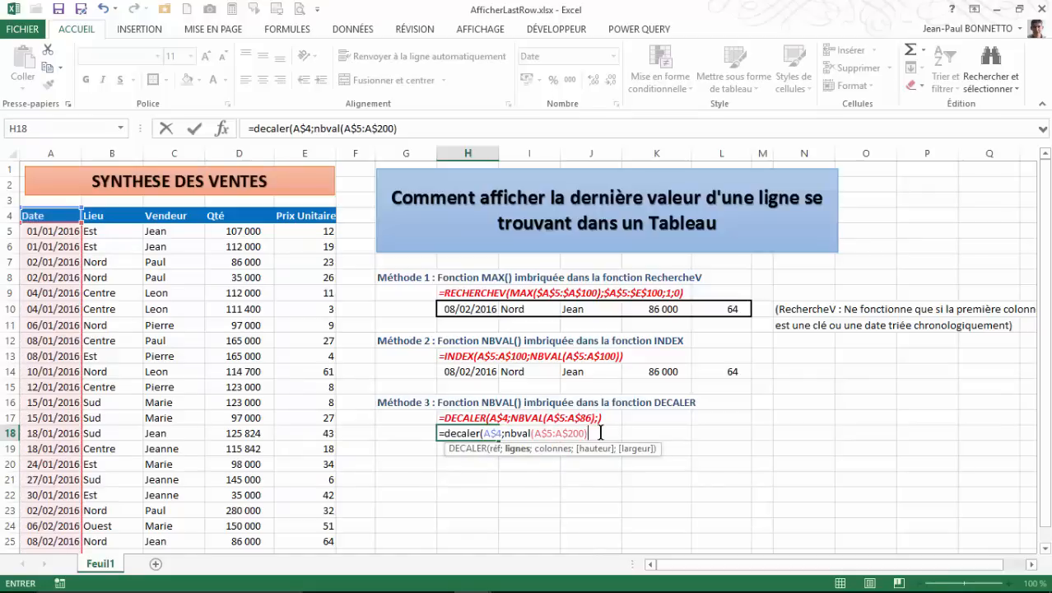
{"action": "type", "text": ";"}
{"action": "key", "text": "Right"}
{"action": "key", "text": "Return"}
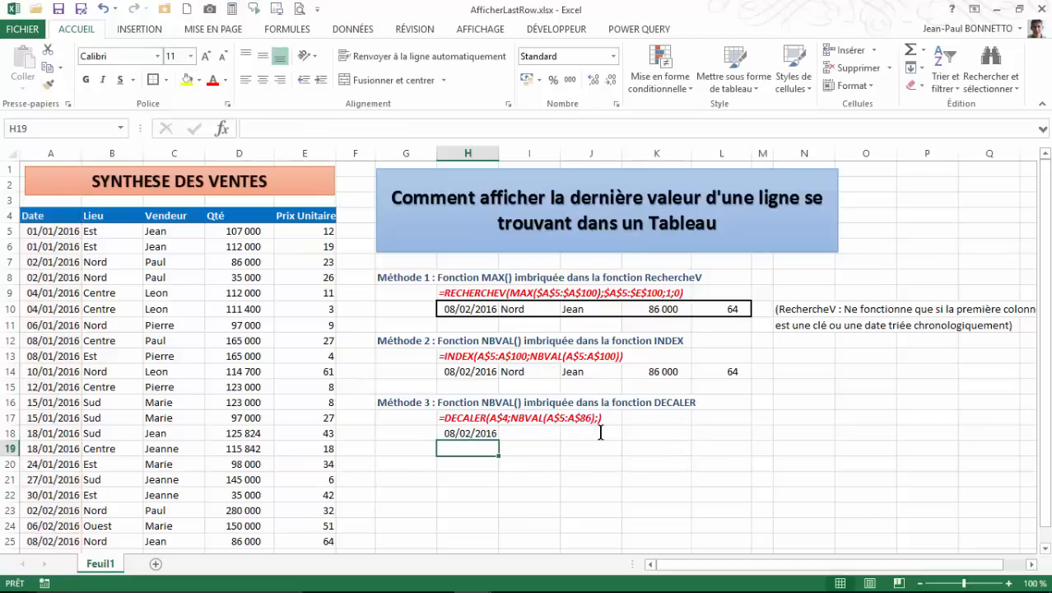
Fill the DECALER formula from H18 across to L18.
{"action": "left_click", "coordinate": [488, 433]}
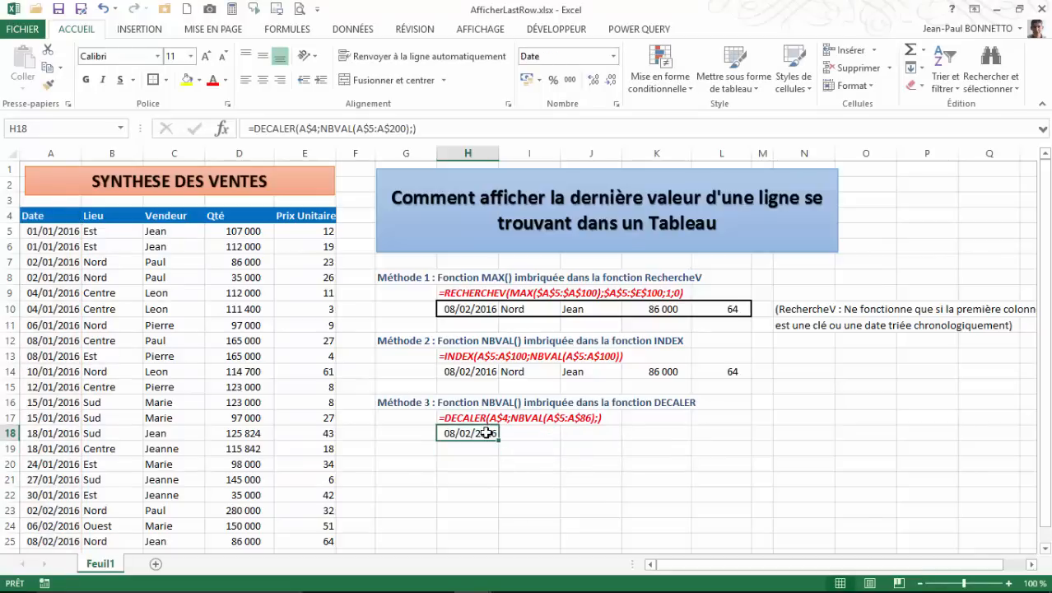
{"action": "scroll", "coordinate": [59, 531], "scroll_direction": "down", "scroll_amount": 1}
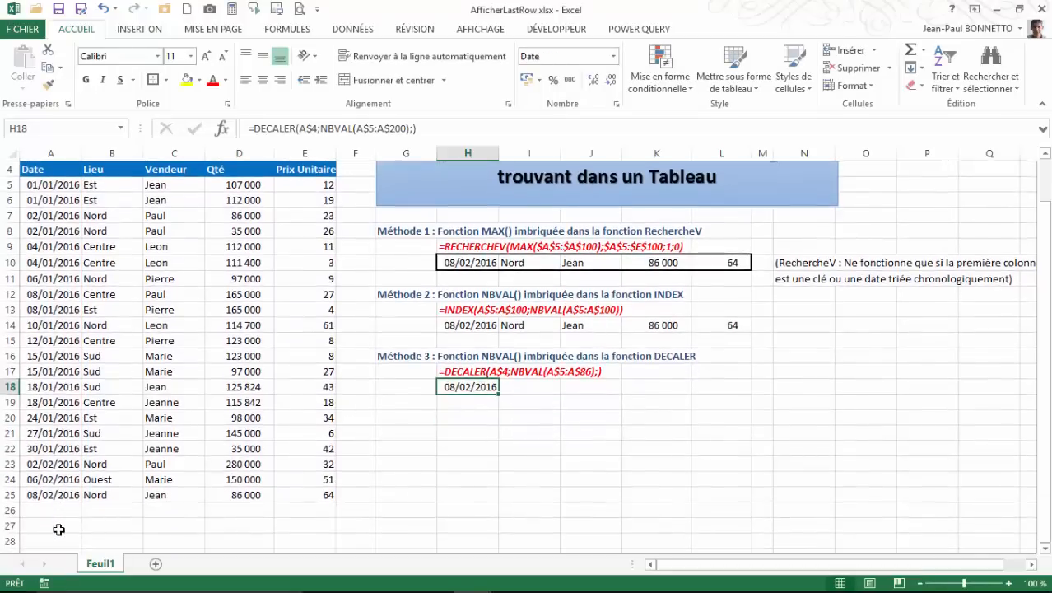
{"action": "left_click_drag", "start_coordinate": [497, 393], "coordinate": [738, 399]}
{"action": "left_click", "coordinate": [550, 387]}
{"action": "left_click", "coordinate": [603, 387]}
Copy the number formatting of K14:L14 onto the DECALER results in K18:L18.
{"action": "left_click_drag", "start_coordinate": [664, 325], "coordinate": [724, 326]}
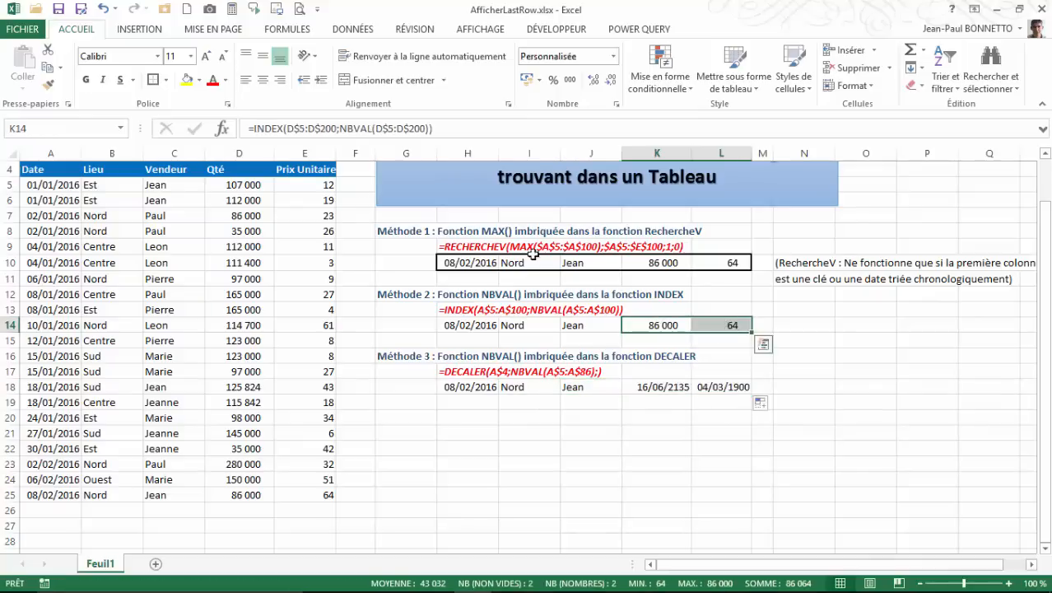
{"action": "left_click", "coordinate": [48, 84]}
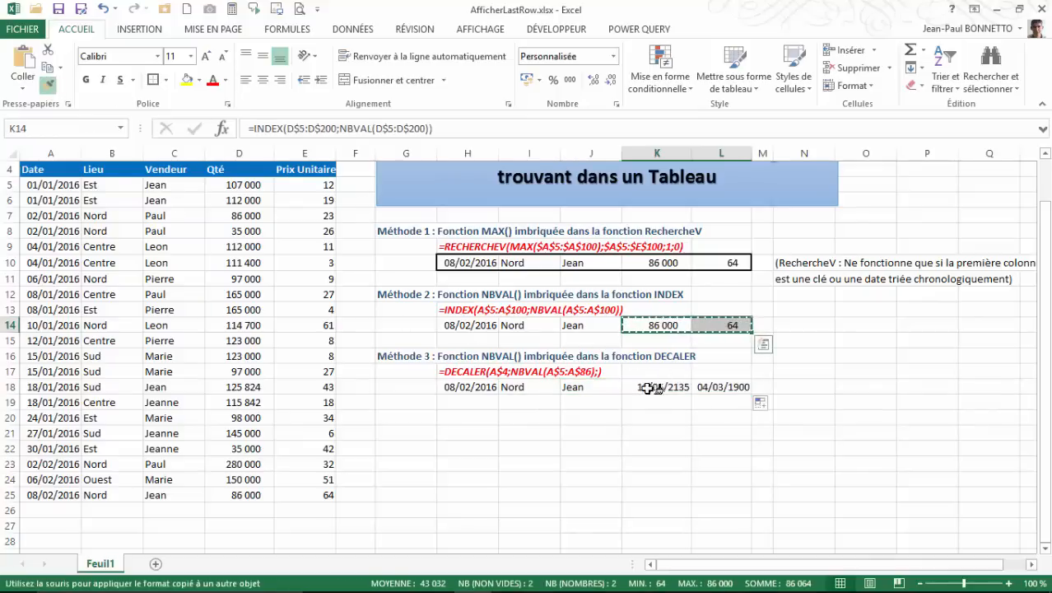
{"action": "left_click_drag", "start_coordinate": [654, 387], "coordinate": [735, 389]}
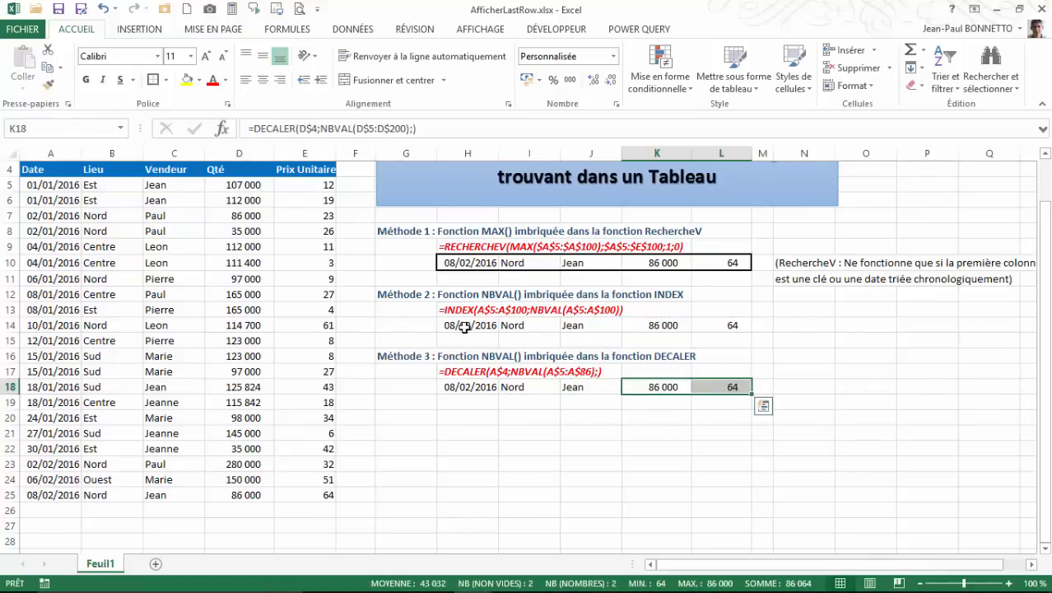
Outline the INDEX results H14:L14 and the DECALER results H18:L18 with a thick box border.
{"action": "left_click_drag", "start_coordinate": [465, 326], "coordinate": [724, 326]}
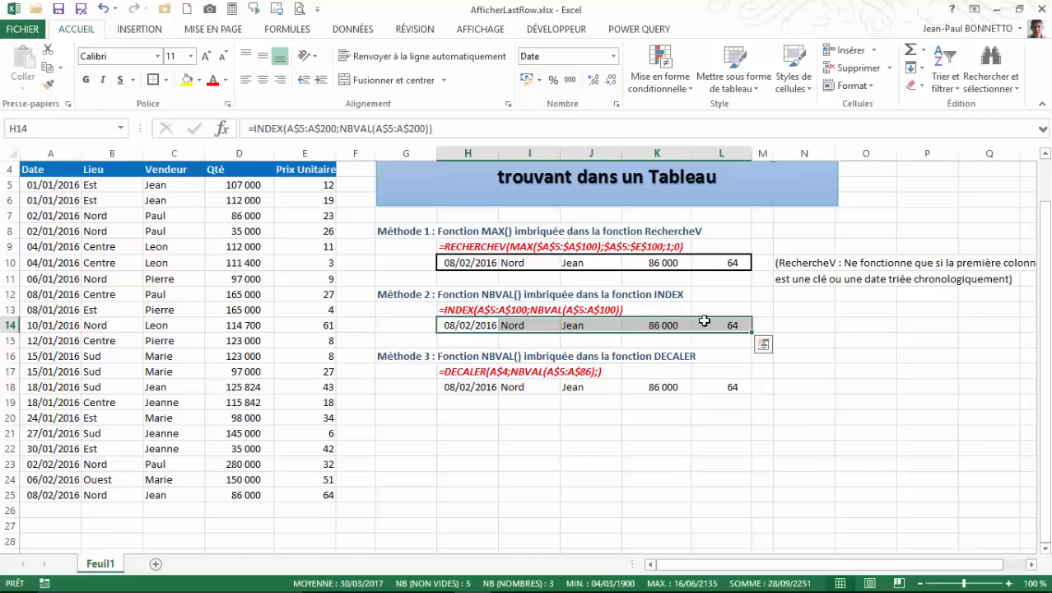
{"action": "left_click", "coordinate": [153, 80]}
{"action": "left_click", "coordinate": [467, 390]}
{"action": "left_click_drag", "start_coordinate": [548, 390], "coordinate": [710, 390]}
{"action": "left_click", "coordinate": [160, 82]}
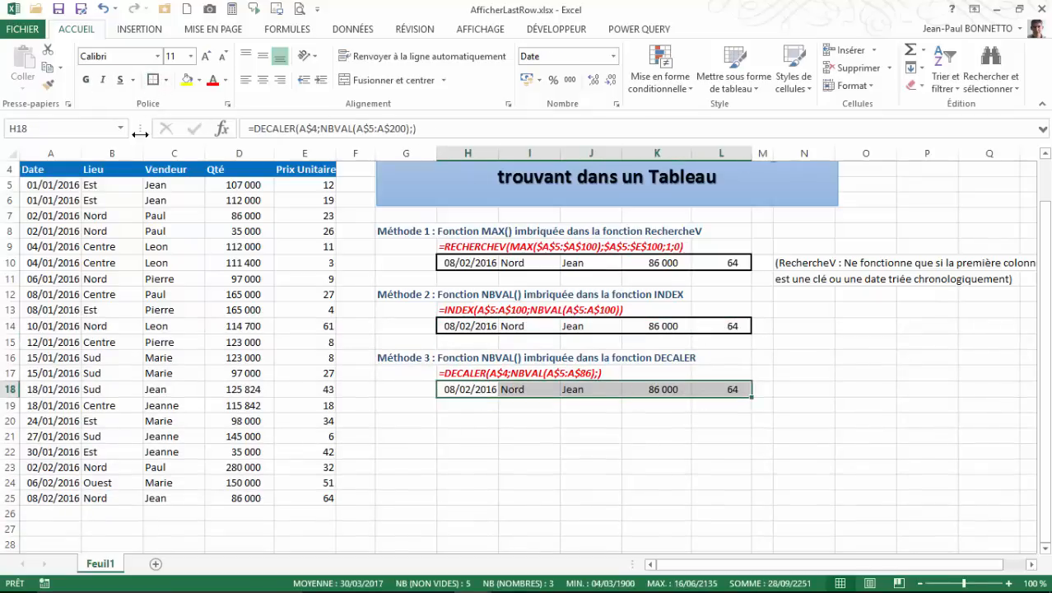
Start a new sales record in row 26 with the date 09/02/2016 and Centre as the place.
{"action": "left_click", "coordinate": [69, 510]}
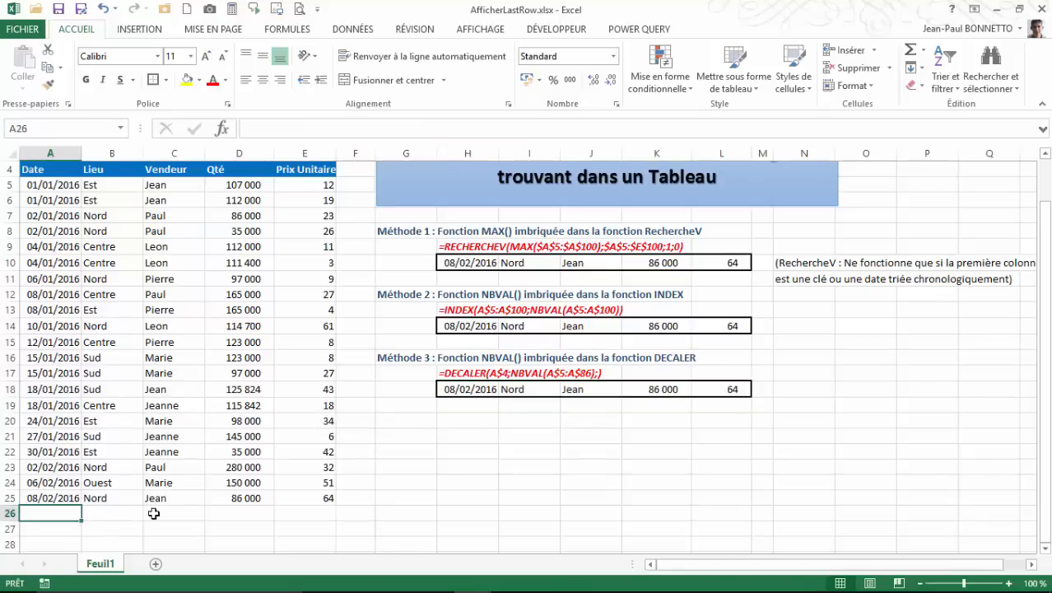
{"action": "type", "text": "9"}
{"action": "type", "text": "/02/201"}
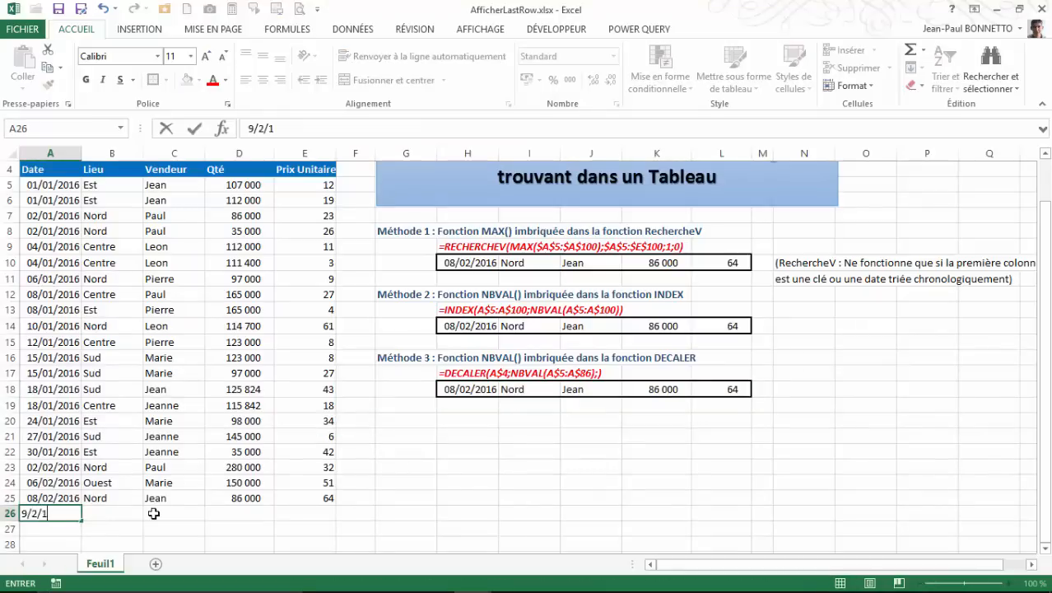
{"action": "type", "text": "6"}
{"action": "left_click", "coordinate": [153, 513]}
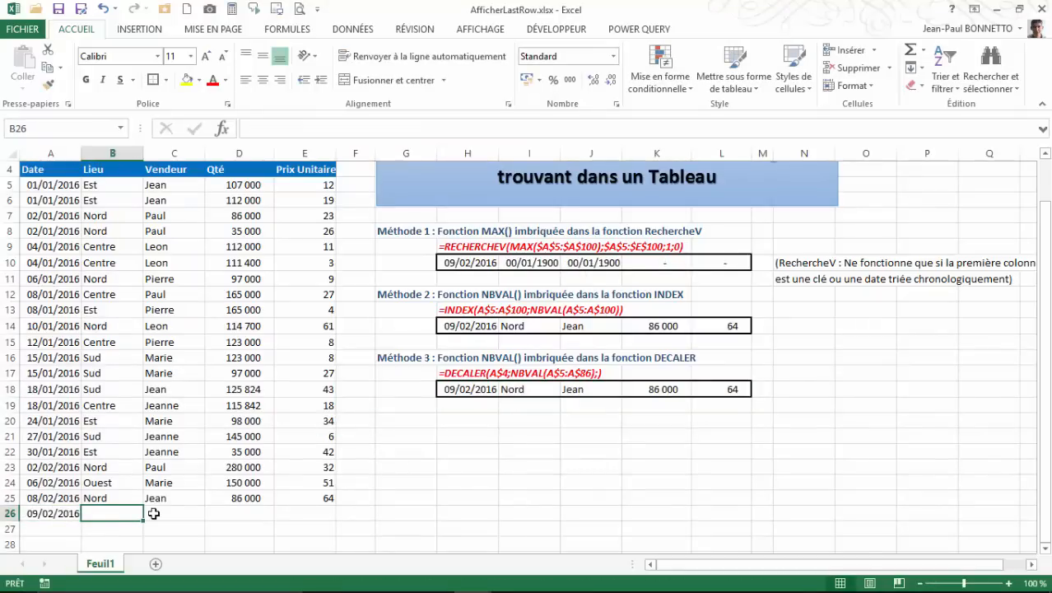
{"action": "type", "text": "Centre"}
{"action": "key", "text": "Tab"}
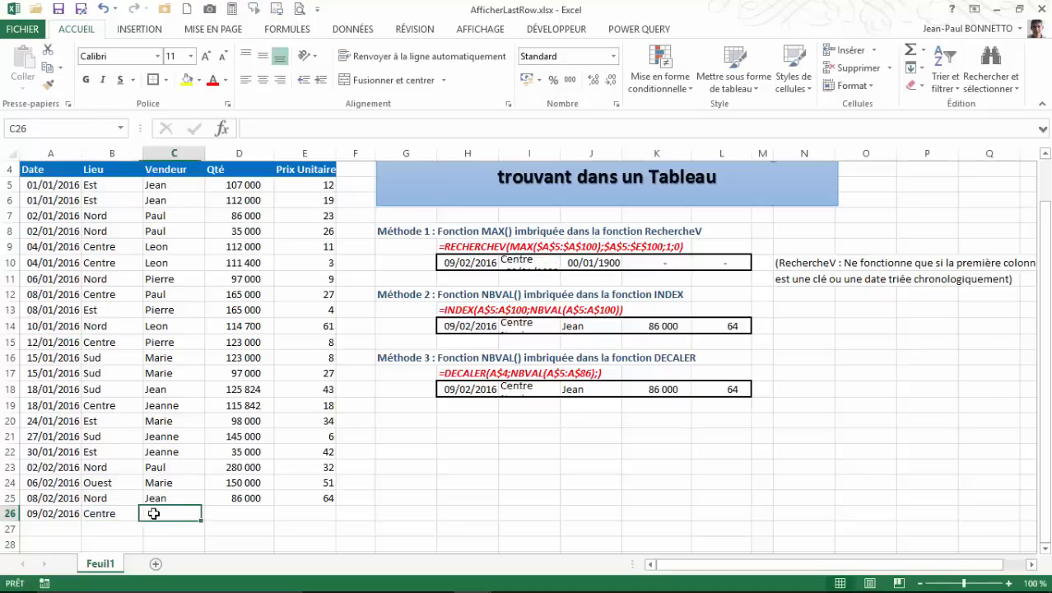
Complete row 26 with the seller's first name, quantity 100000 and unit price 32.
{"action": "type", "text": "Paul"}
{"action": "key", "text": "Tab"}
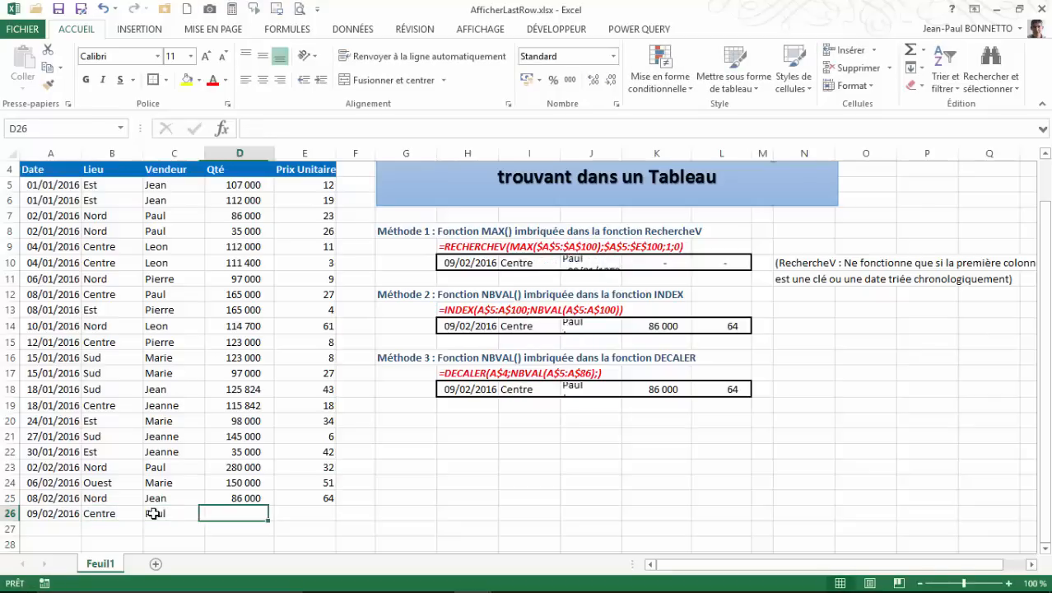
{"action": "type", "text": "100000"}
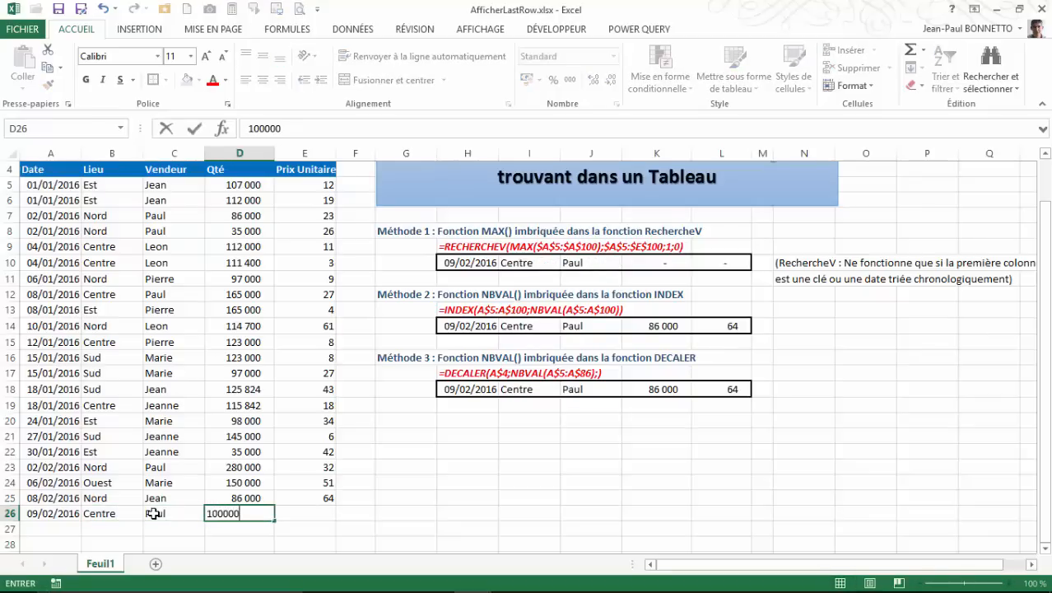
{"action": "key", "text": "Tab"}
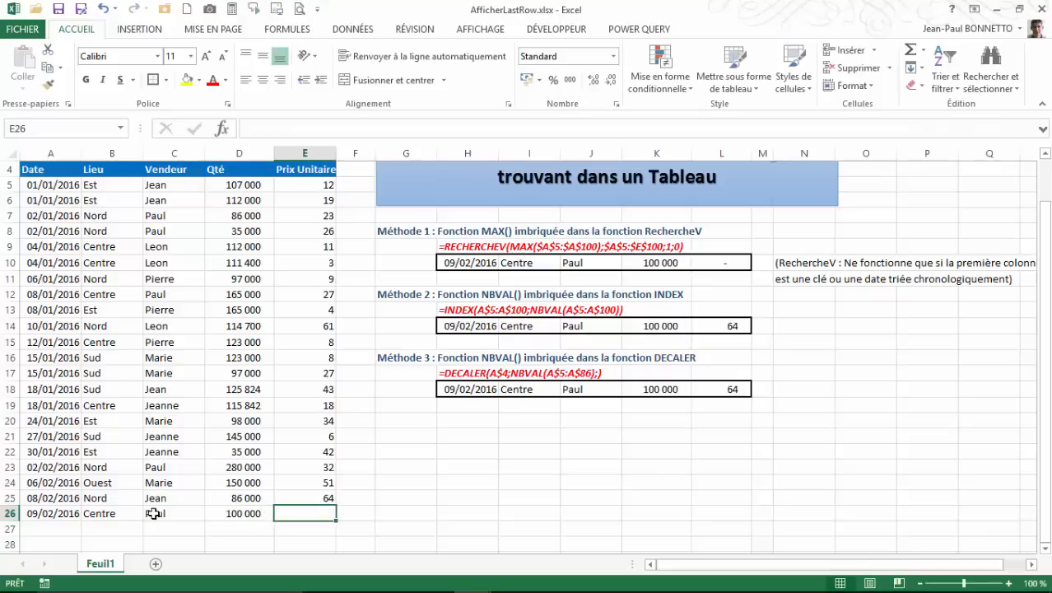
{"action": "type", "text": "32"}
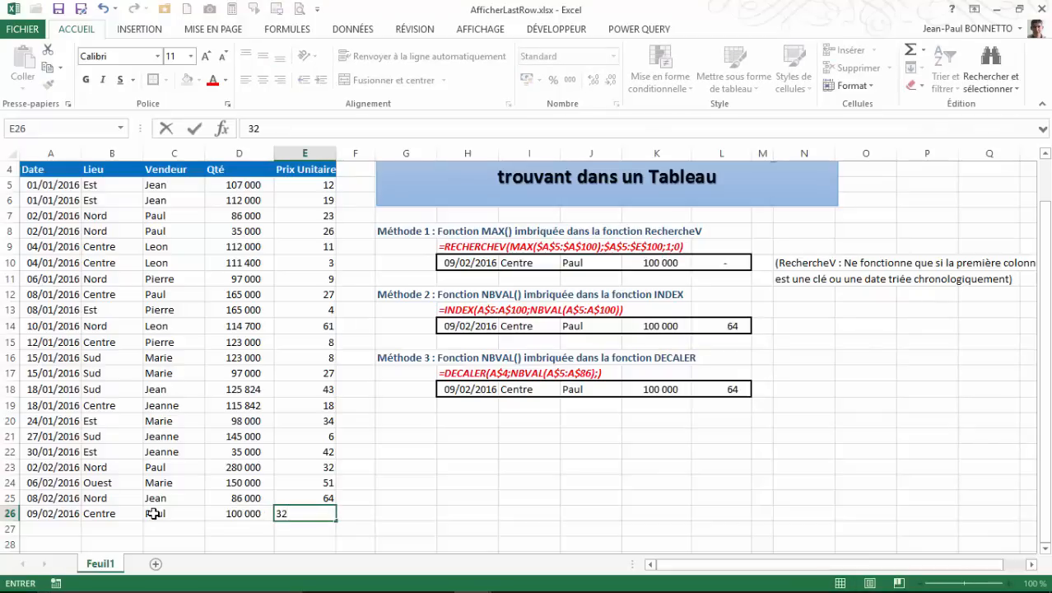
{"action": "key", "text": "Up"}
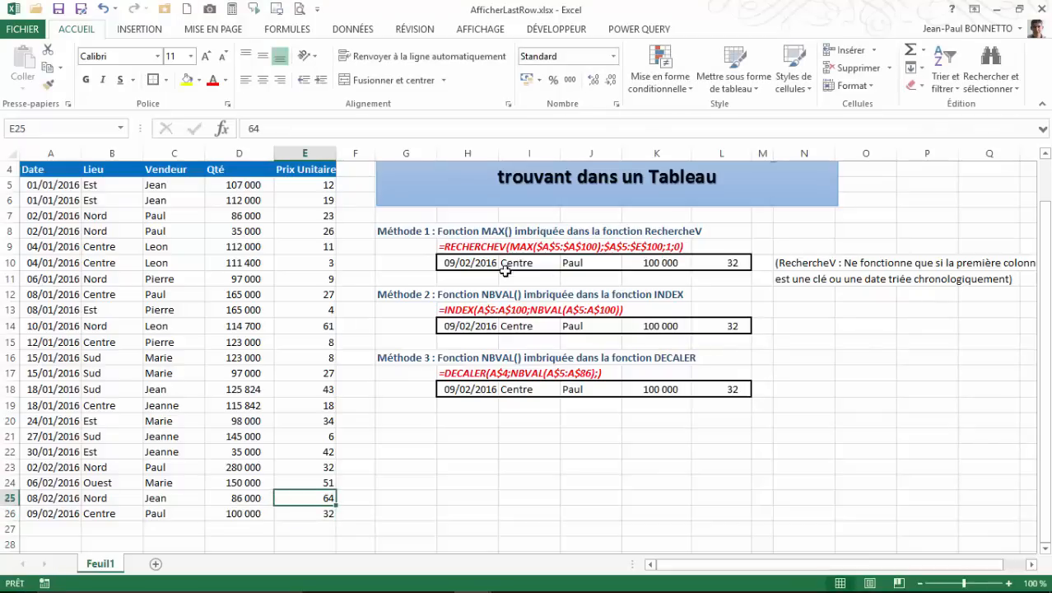
Narrow the empty column F between the sales table and the methods, and select the RechercheV note in N10.
{"action": "left_click", "coordinate": [467, 432]}
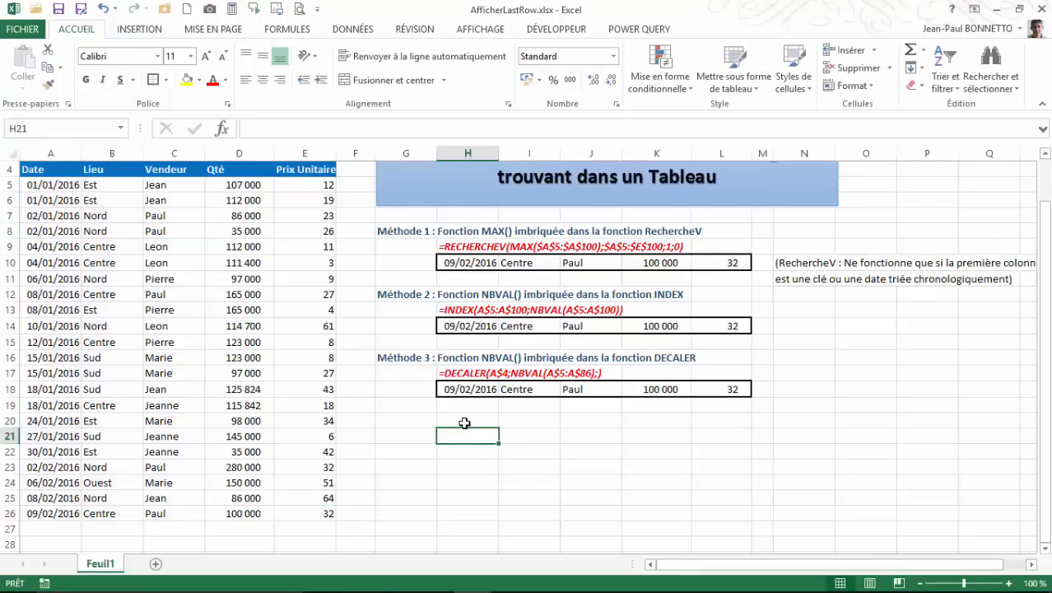
{"action": "left_click_drag", "start_coordinate": [376, 153], "coordinate": [359, 153]}
{"action": "left_click", "coordinate": [802, 265]}
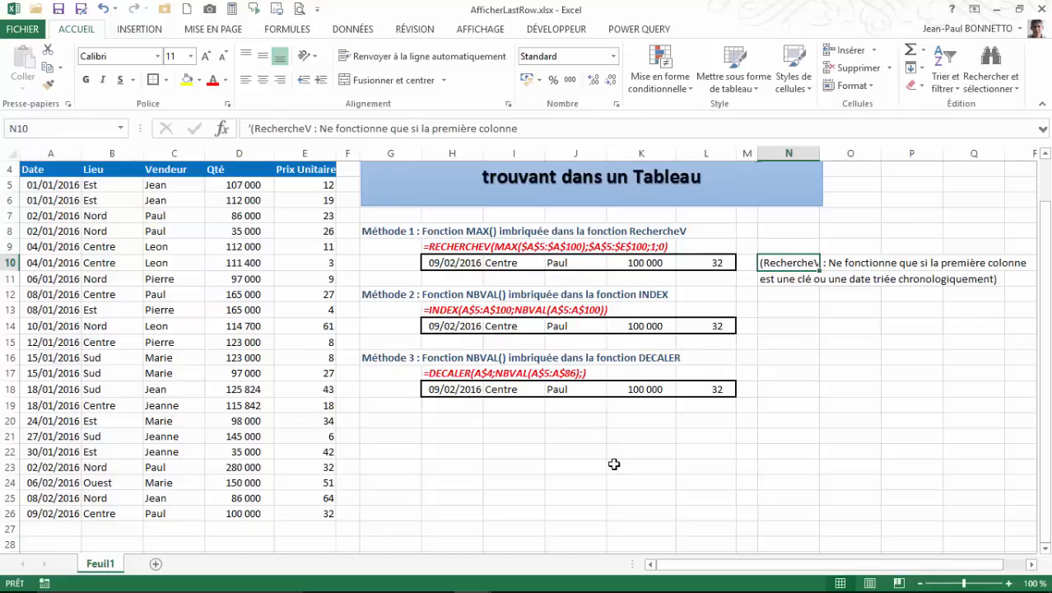
Review the RECHERCHEV, INDEX and DECALER formulas with their written examples, and compare the results with the sales table's rows.
{"action": "scroll", "coordinate": [614, 464], "scroll_direction": "up", "scroll_amount": 1}
{"action": "left_click", "coordinate": [455, 439]}
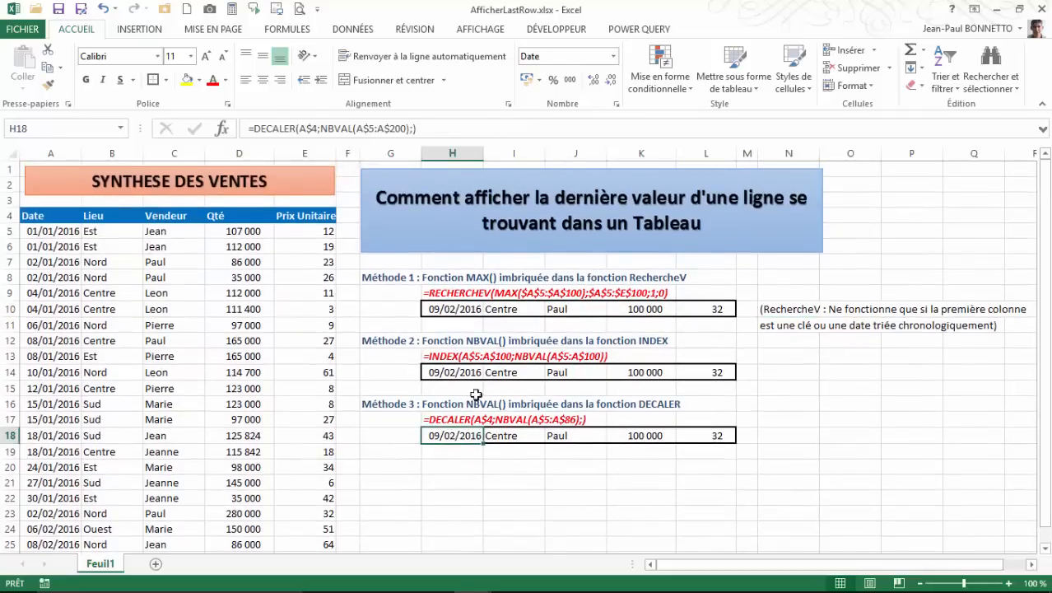
{"action": "left_click", "coordinate": [450, 309]}
{"action": "left_click", "coordinate": [443, 370]}
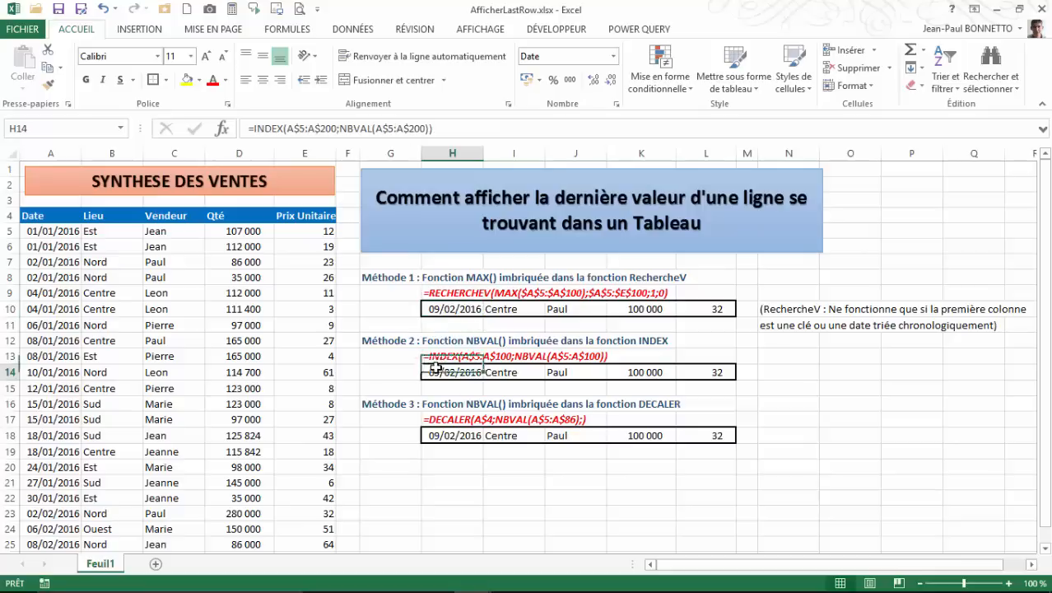
{"action": "left_click", "coordinate": [463, 280]}
{"action": "left_click", "coordinate": [440, 295]}
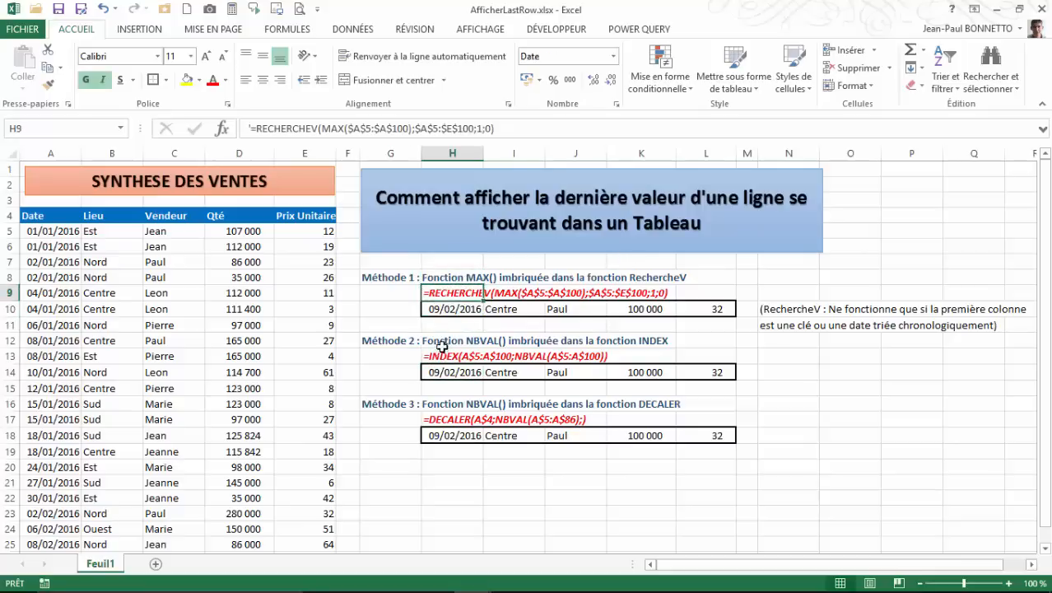
{"action": "left_click", "coordinate": [441, 354]}
{"action": "left_click", "coordinate": [445, 416]}
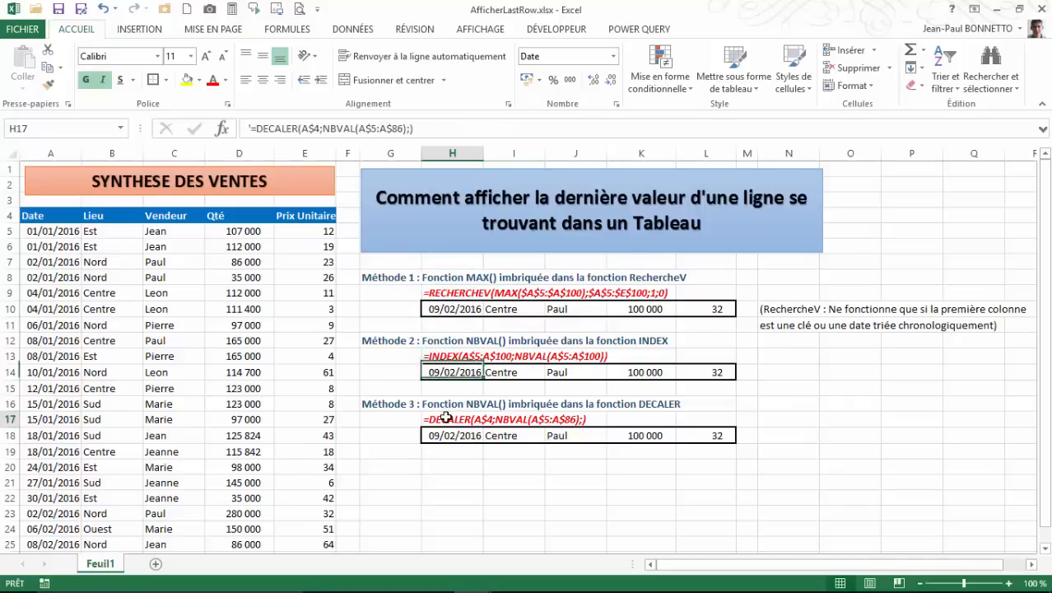
{"action": "left_click", "coordinate": [497, 491]}
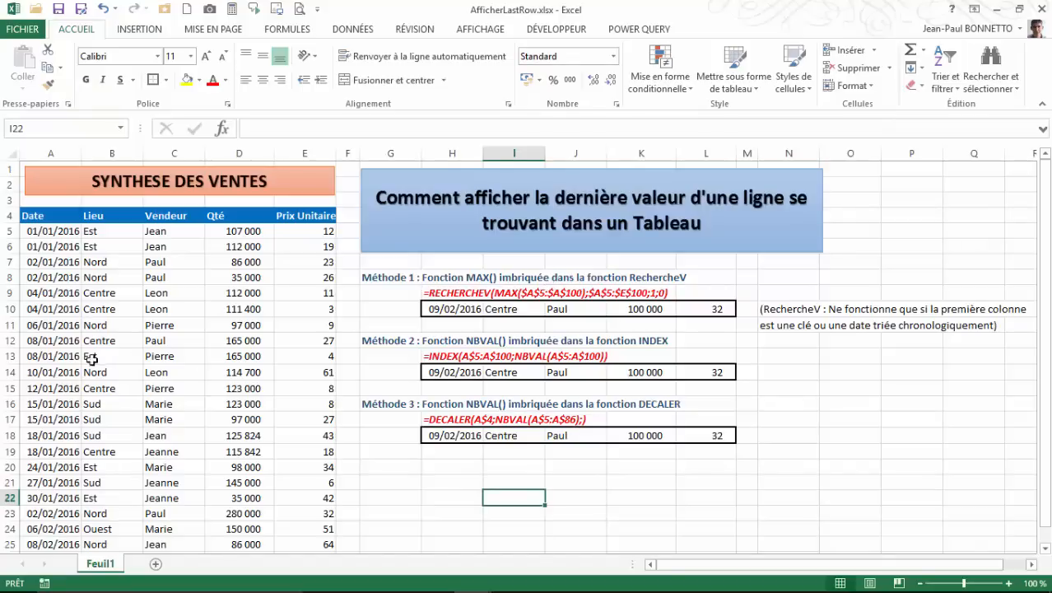
{"action": "left_click_drag", "start_coordinate": [47, 372], "coordinate": [298, 375]}
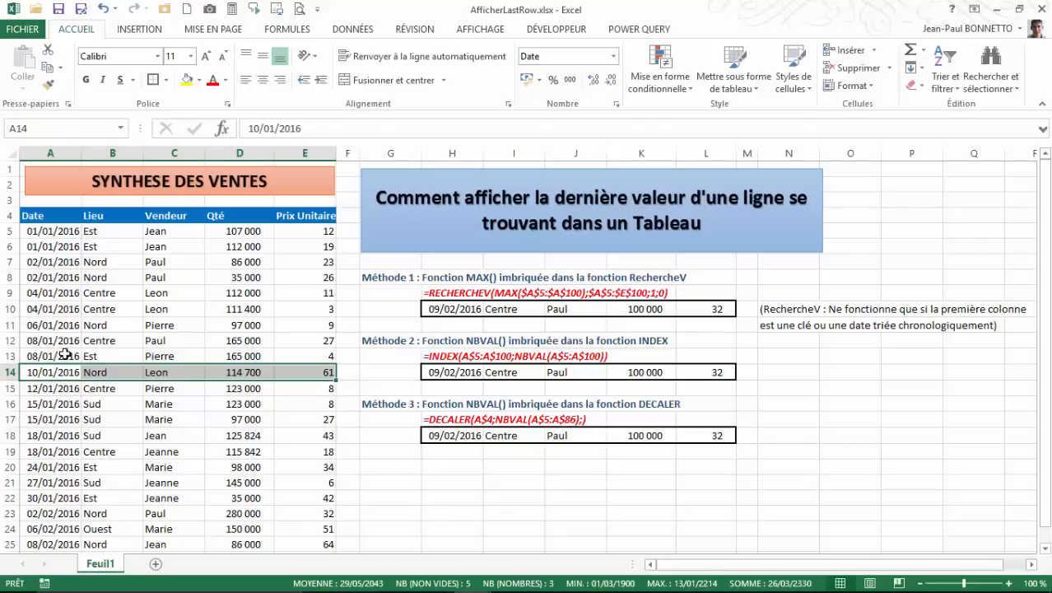
{"action": "left_click", "coordinate": [452, 475]}
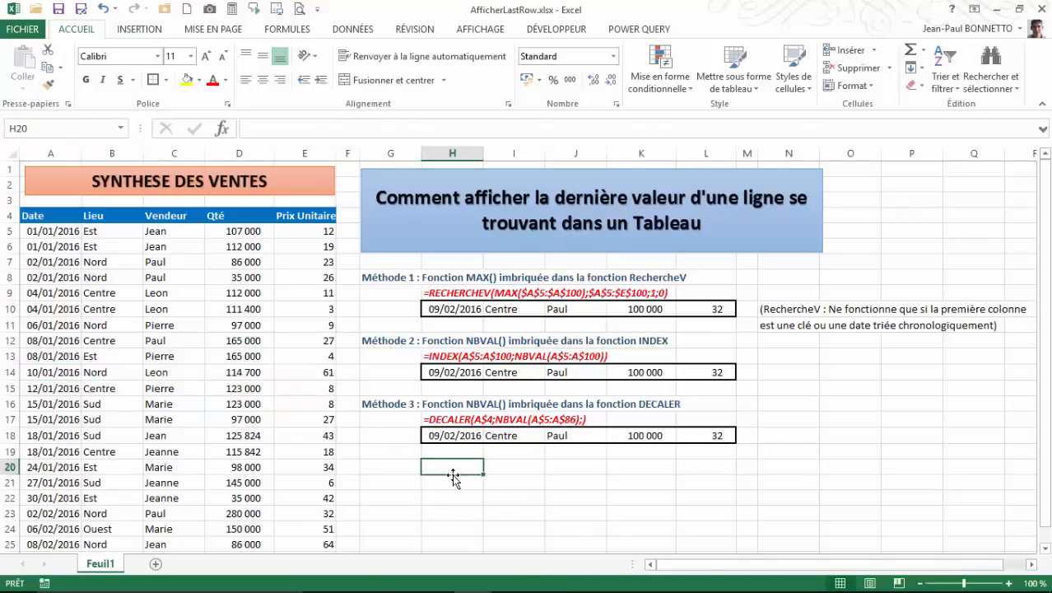